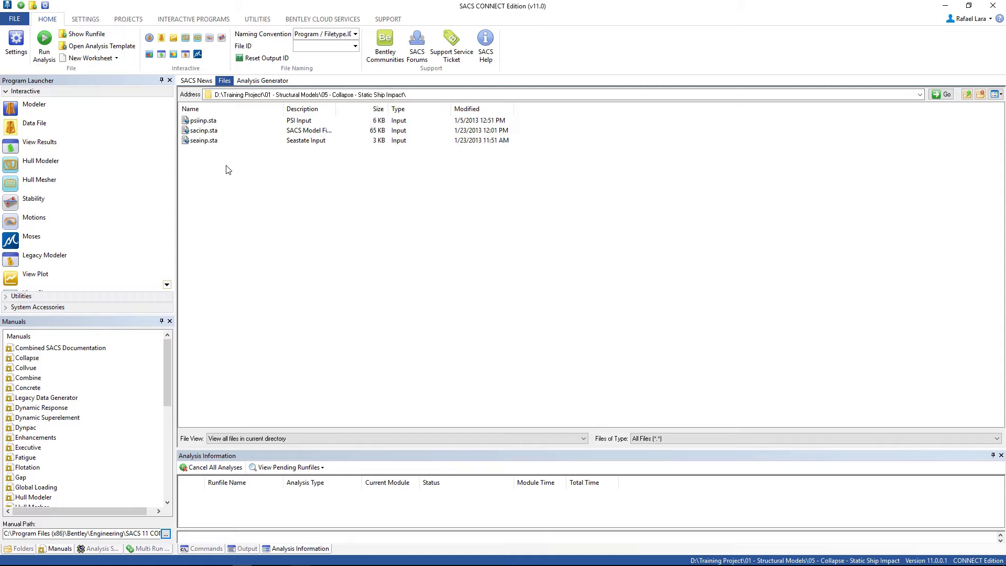
# - Select sacinp.sta in the Static Ship Impact folder and drag it onto the Modeler launcher
pyautogui.moveTo(239, 155); pyautogui.dragTo(197, 118)
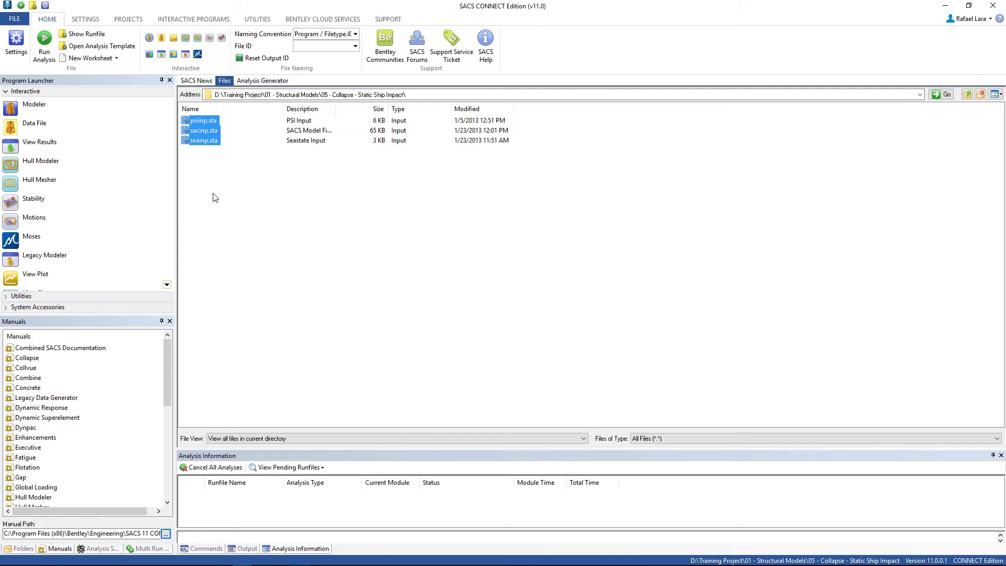
pyautogui.click(354, 95)
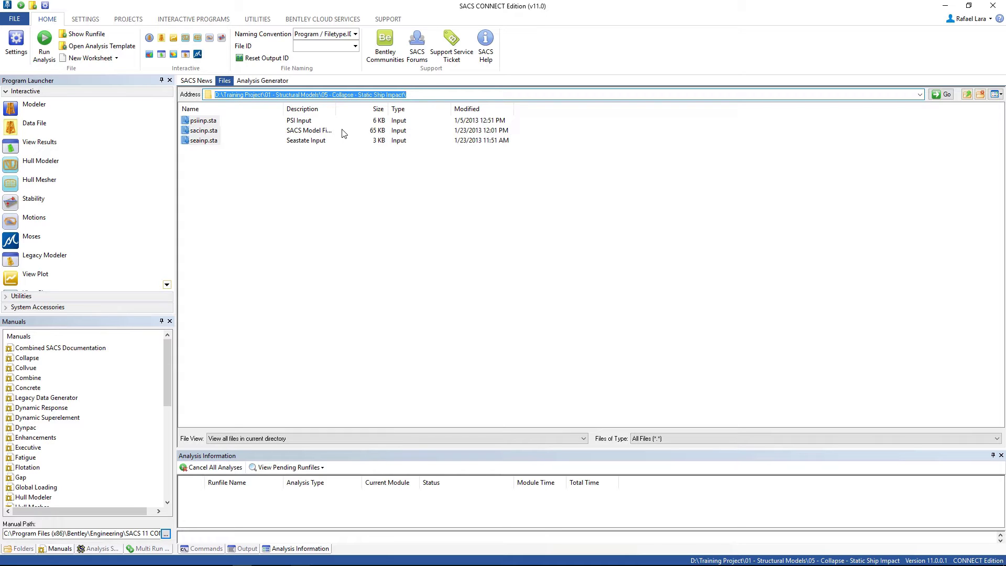
pyautogui.click(274, 195)
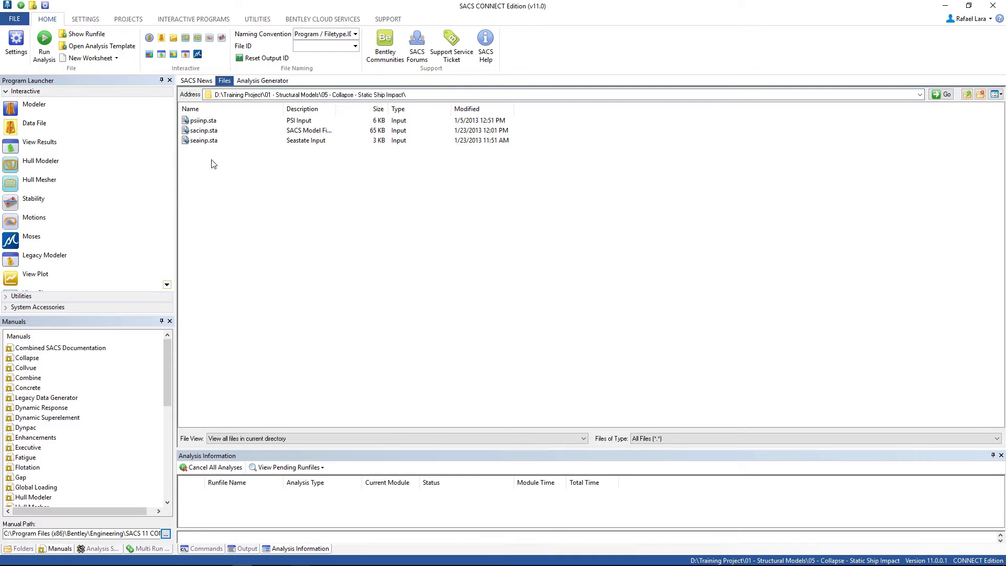
pyautogui.click(209, 134)
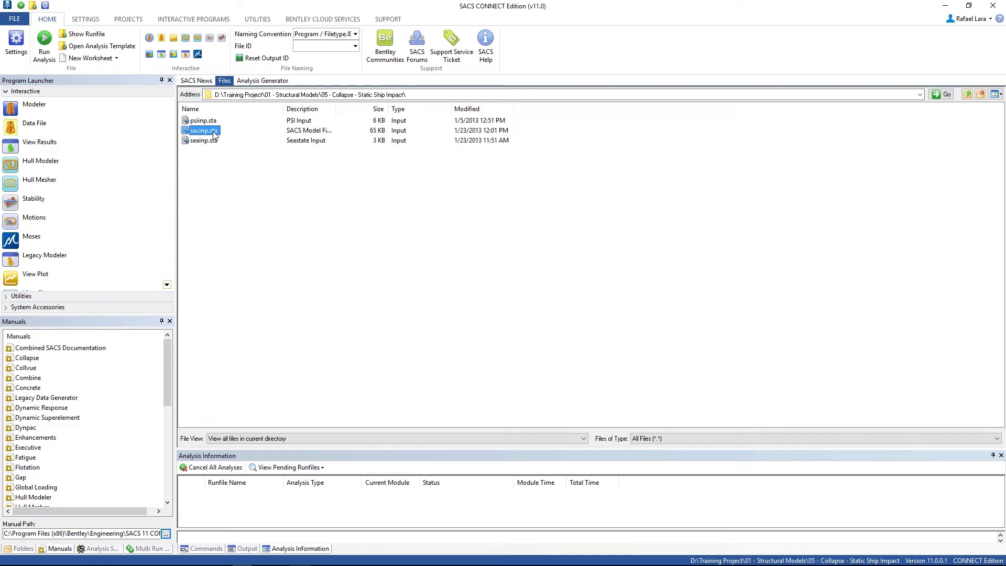
pyautogui.moveTo(215, 136); pyautogui.dragTo(38, 111)
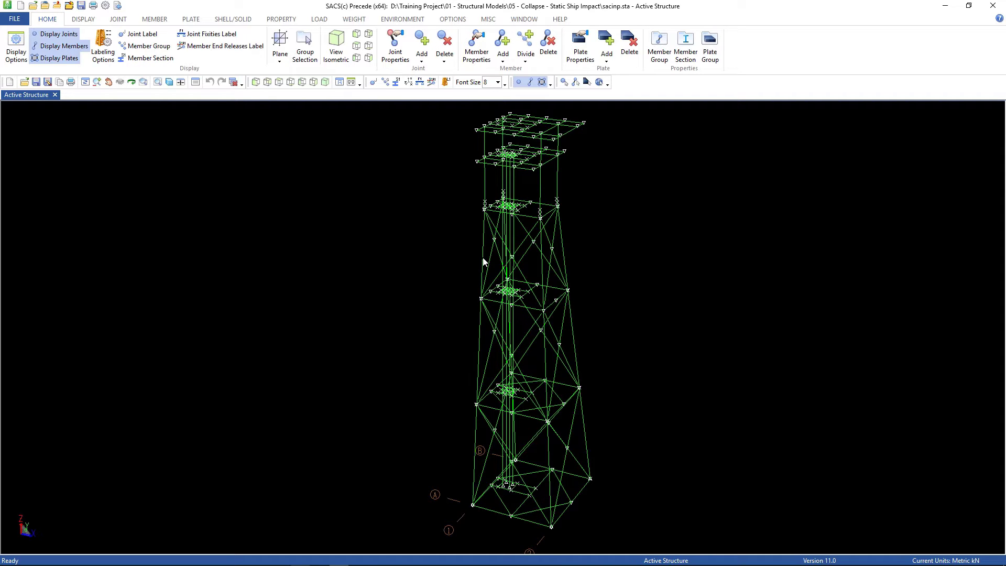
# - Zoom into the jacket and show Member Group labels, then hide them again with Ctrl+G
pyautogui.scroll(2, 483, 256)
pyautogui.scroll(1, 483, 257)
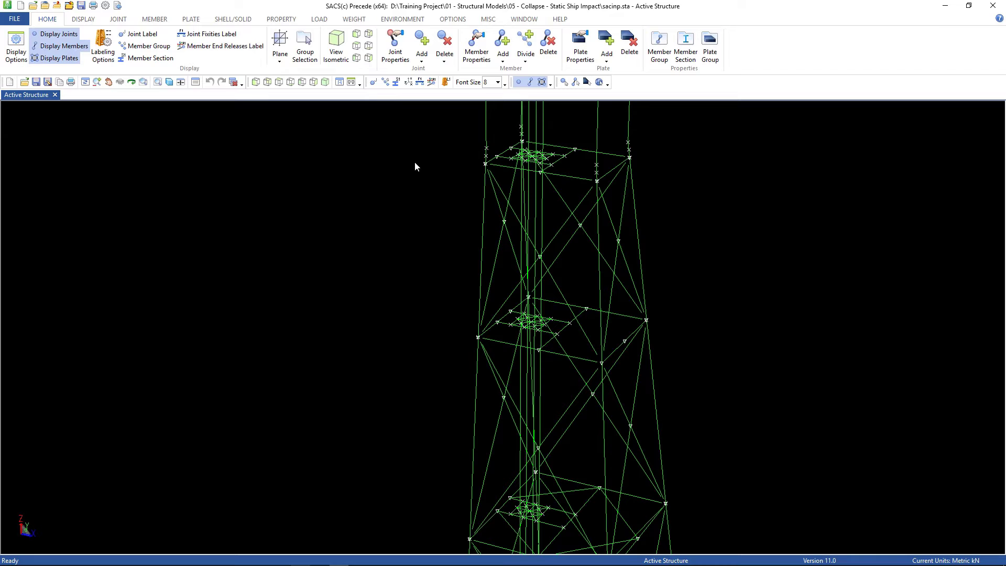
pyautogui.click(385, 83)
pyautogui.scroll(2, 480, 250)
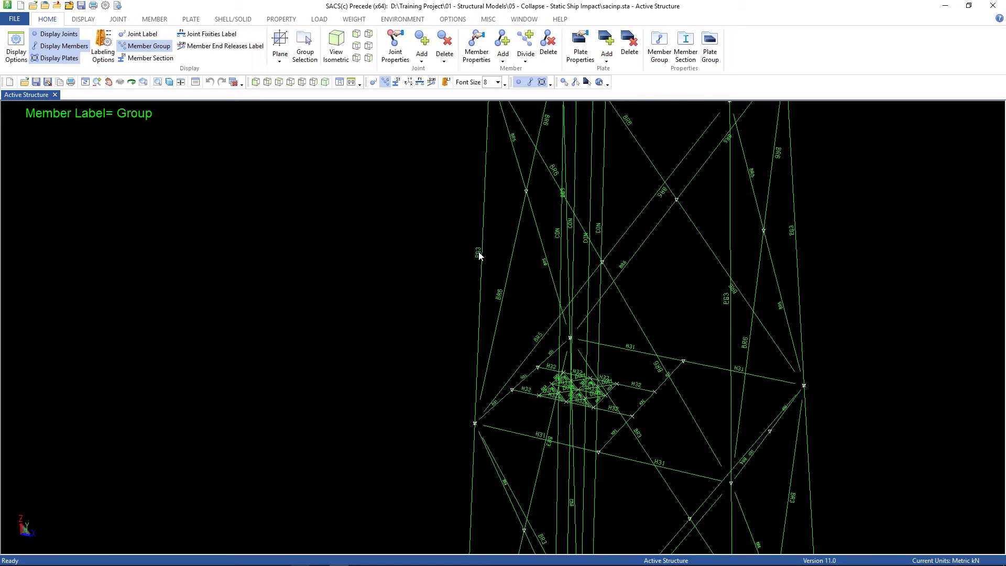
pyautogui.scroll(-2, 493, 334)
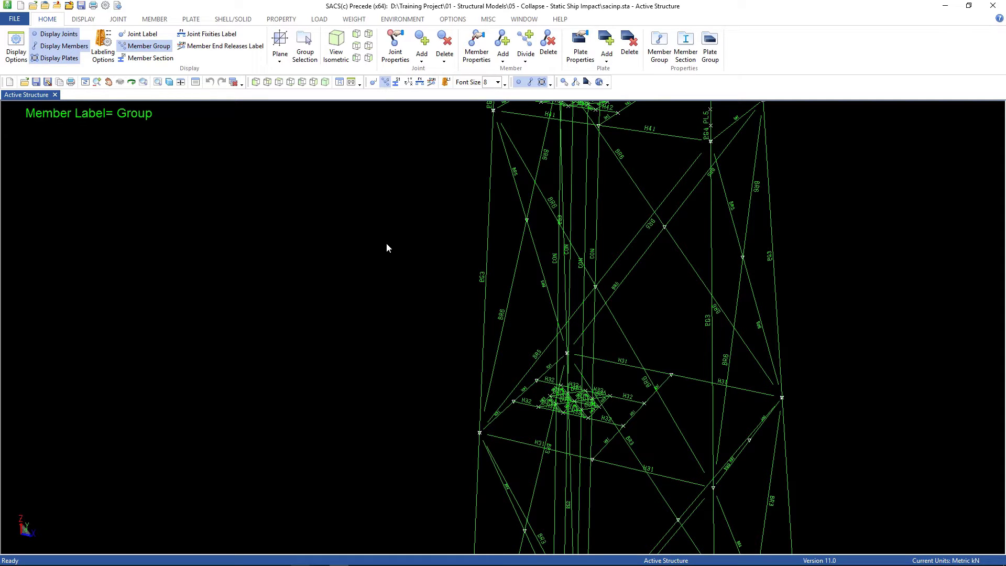
pyautogui.hotkey('ctrl', 'g')
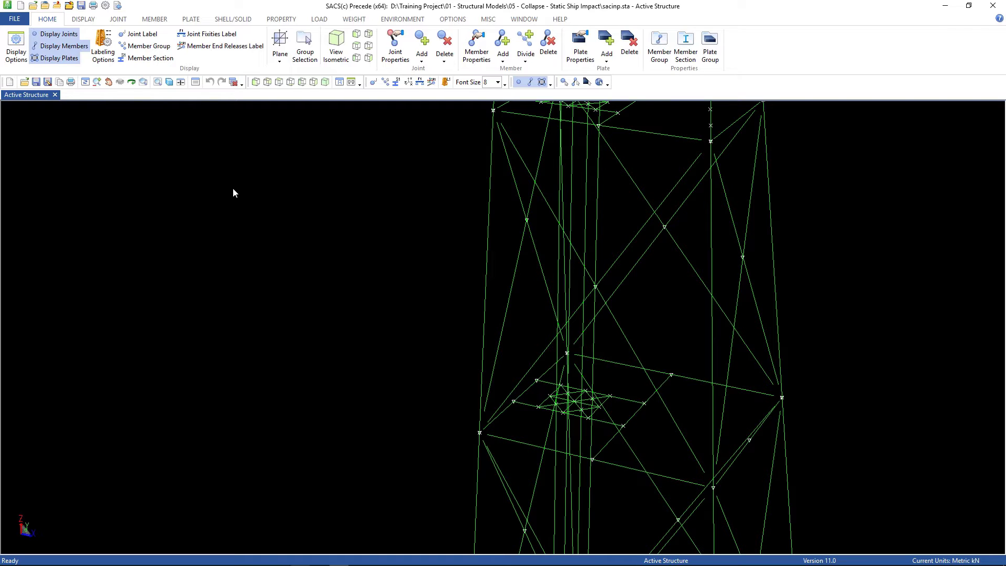
# - Choose Divide by Z Coordinate and select leg member 301L-401L
pyautogui.click(161, 19)
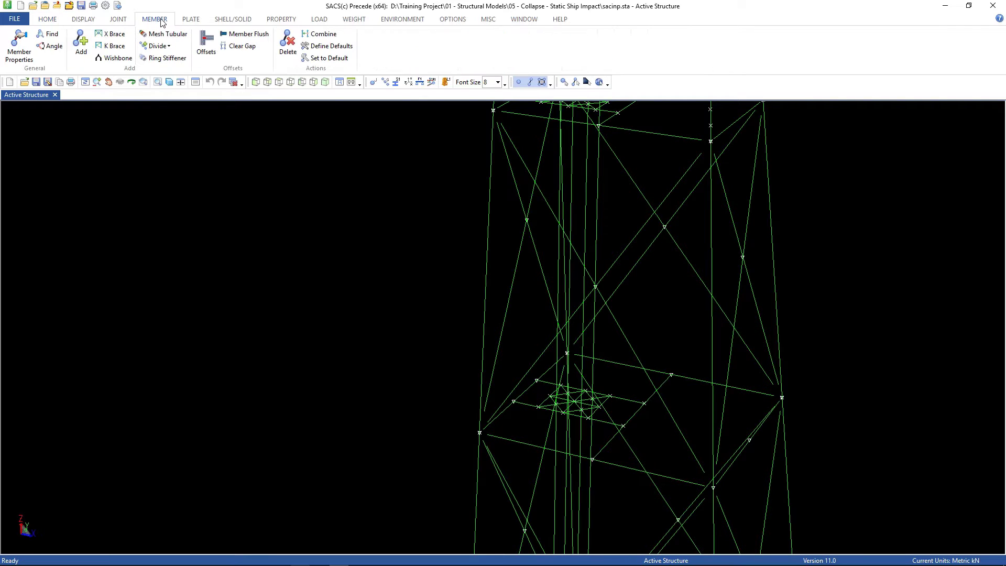
pyautogui.click(156, 45)
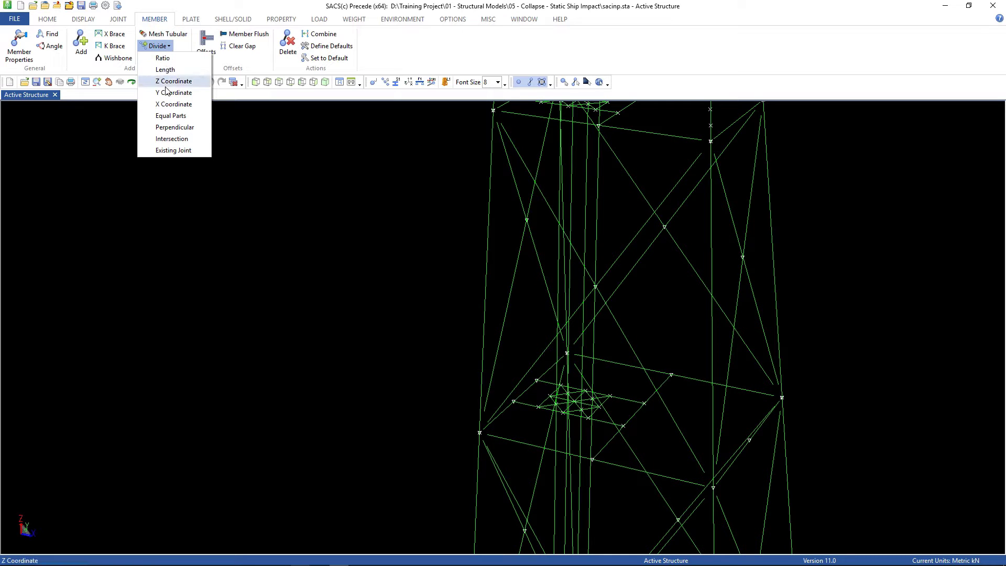
pyautogui.click(176, 82)
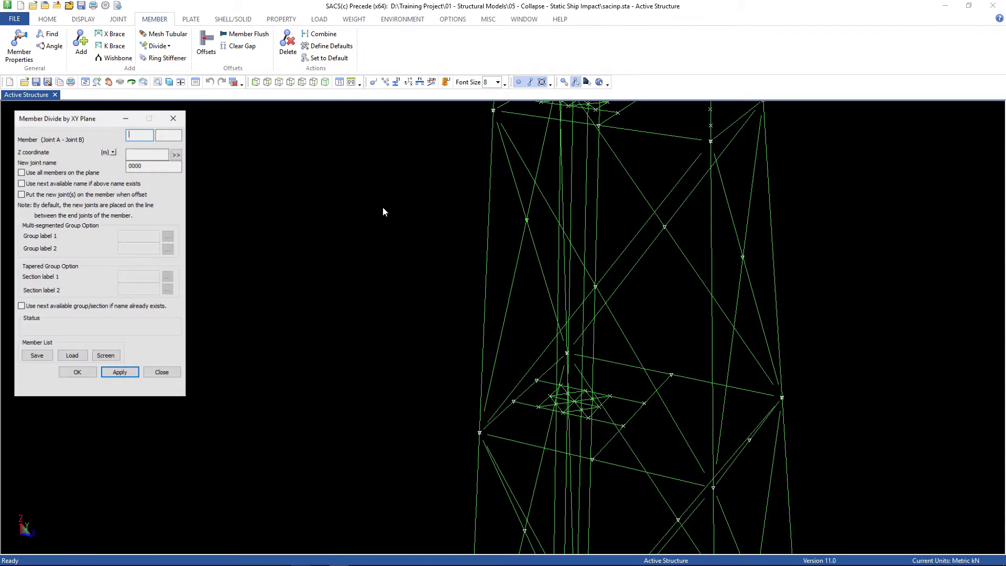
pyautogui.click(488, 252)
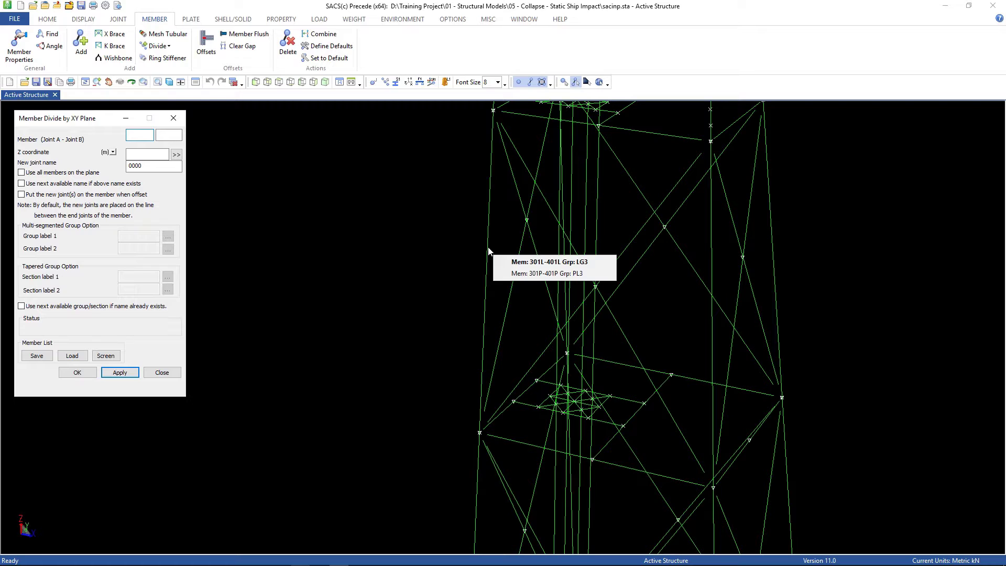
pyautogui.click(522, 263)
# - Split the member at Z = -10, naming the new joint IMPJ with segment groups IM1 and IM2
pyautogui.click(140, 155)
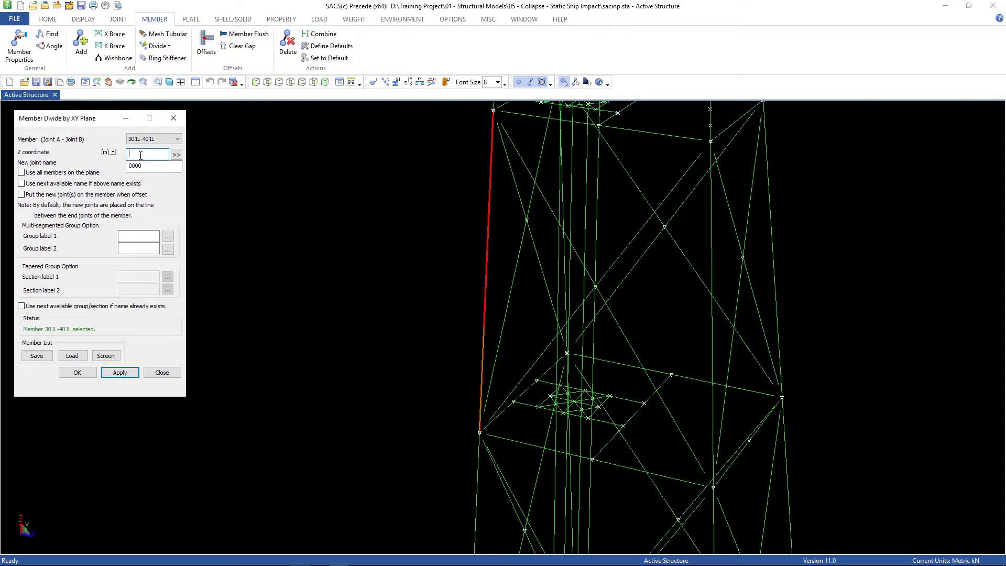
pyautogui.write('-10')
pyautogui.doubleClick(145, 165)
pyautogui.write('IMPJ')
pyautogui.click(128, 238)
pyautogui.write('IM1')
pyautogui.press('Tab')
pyautogui.write('IM')
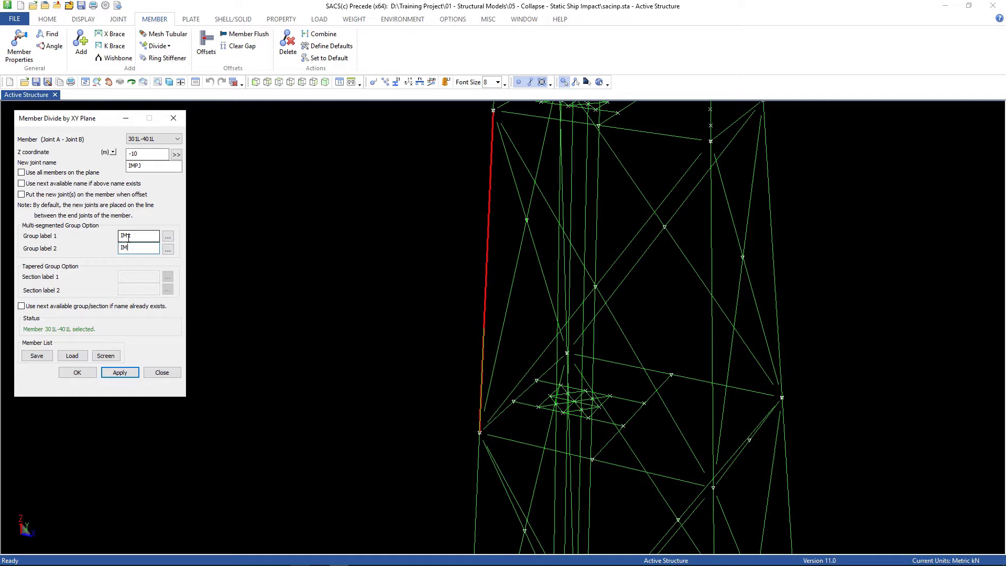
pyautogui.click(118, 376)
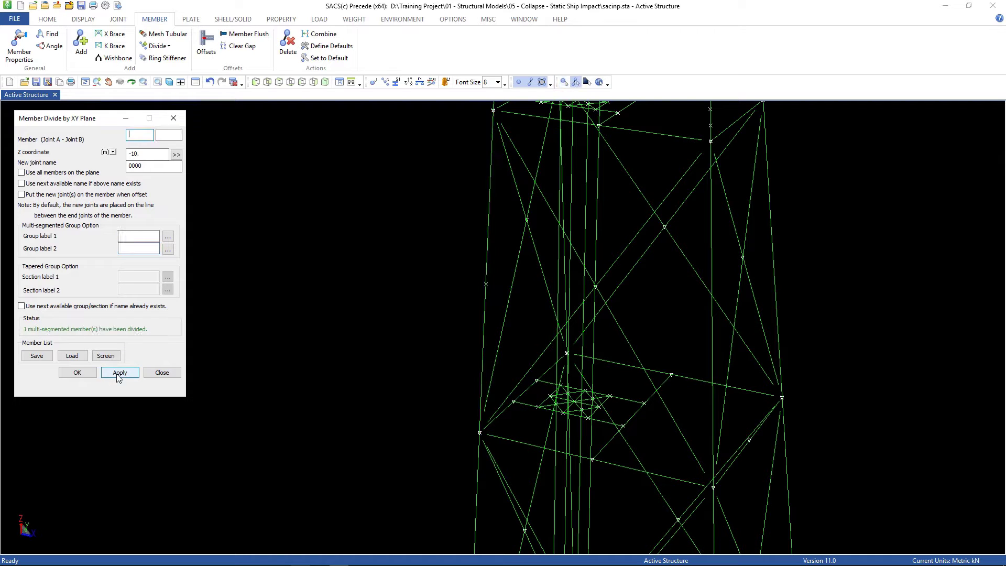
# - Close the Member Divide window and preview the structure as solid tubes, then back to wireframe
pyautogui.click(155, 375)
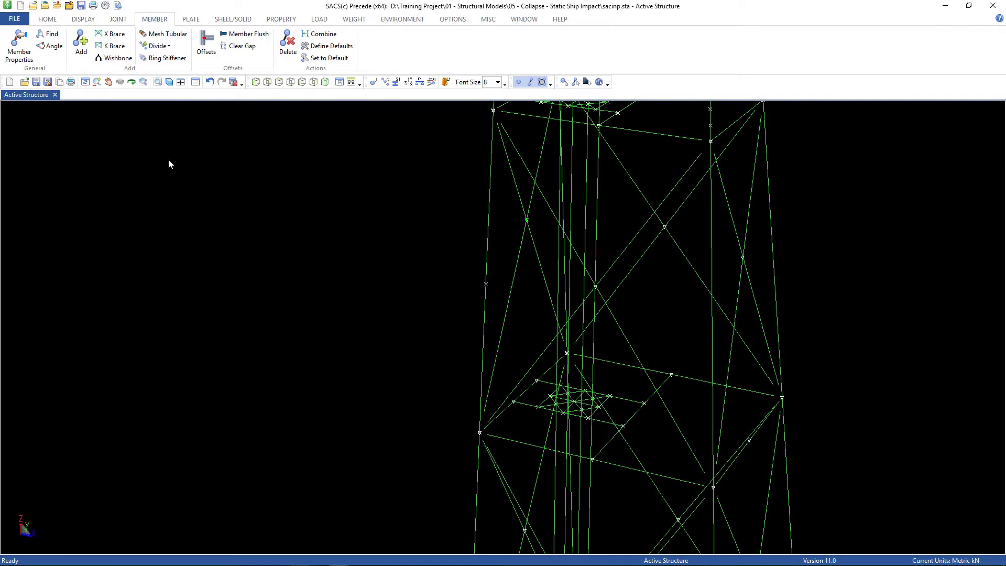
pyautogui.click(169, 82)
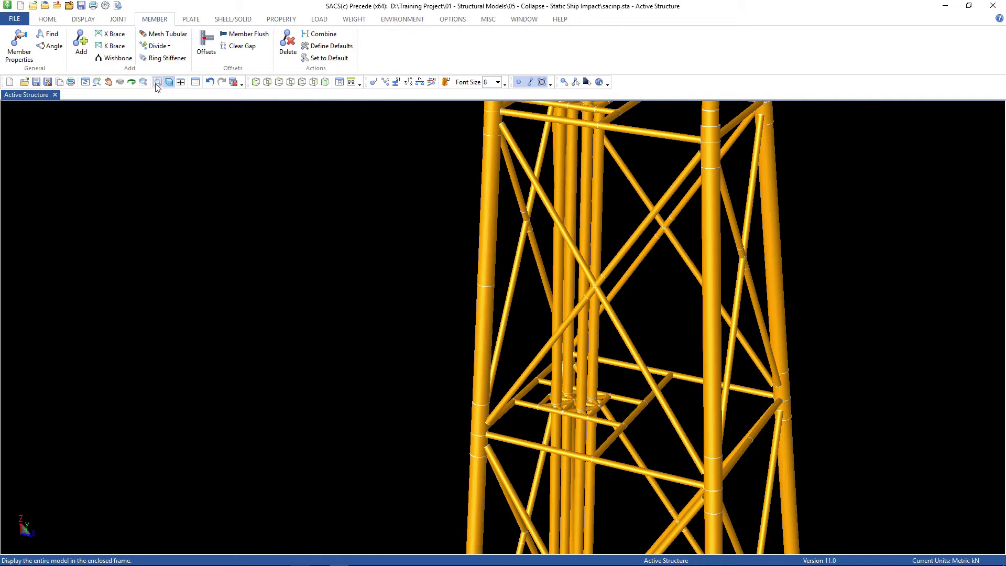
pyautogui.click(169, 82)
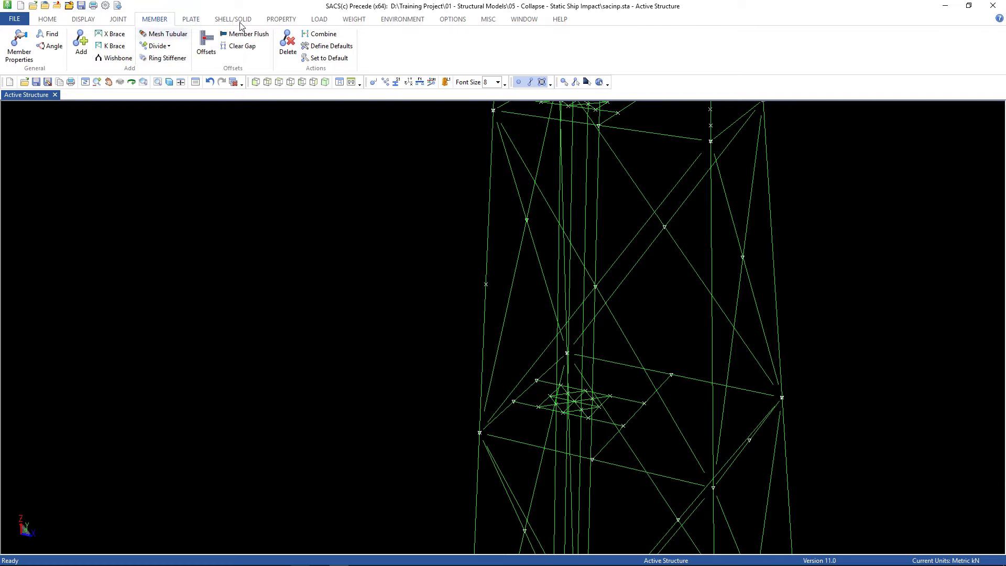
# - Load joint IMPJ with Fx = 10000 kN under load condition and load ID SHIM
pyautogui.click(315, 21)
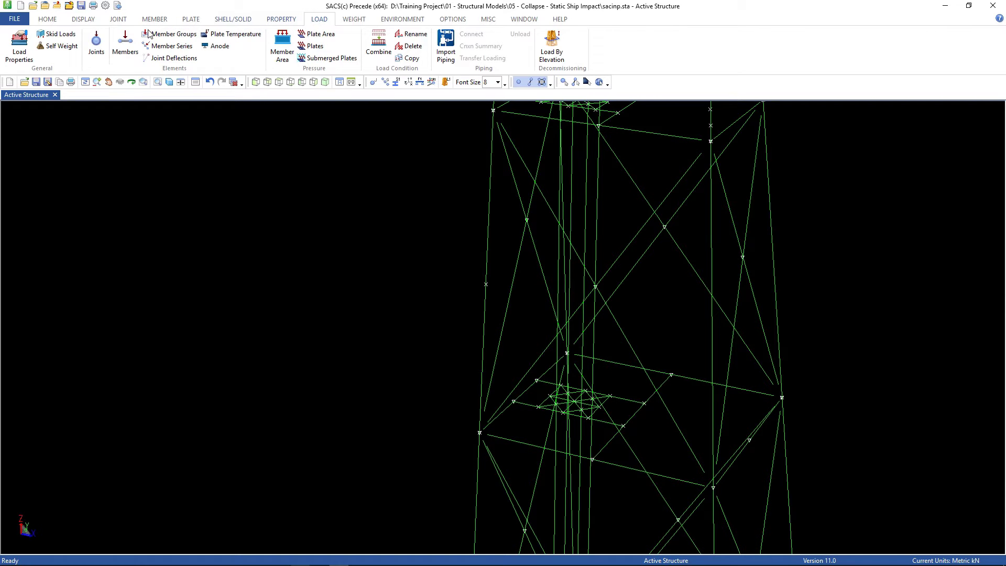
pyautogui.click(96, 47)
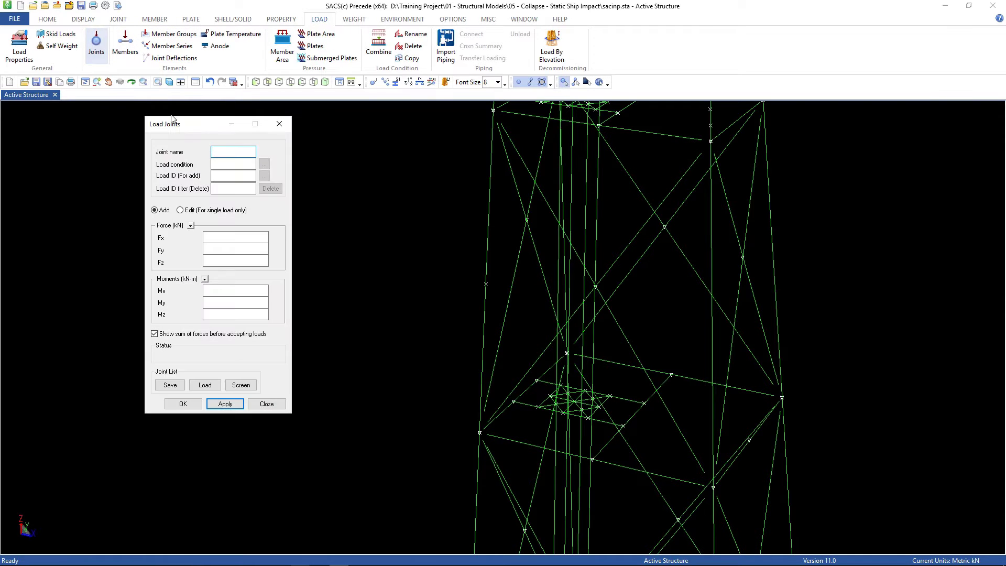
pyautogui.click(487, 284)
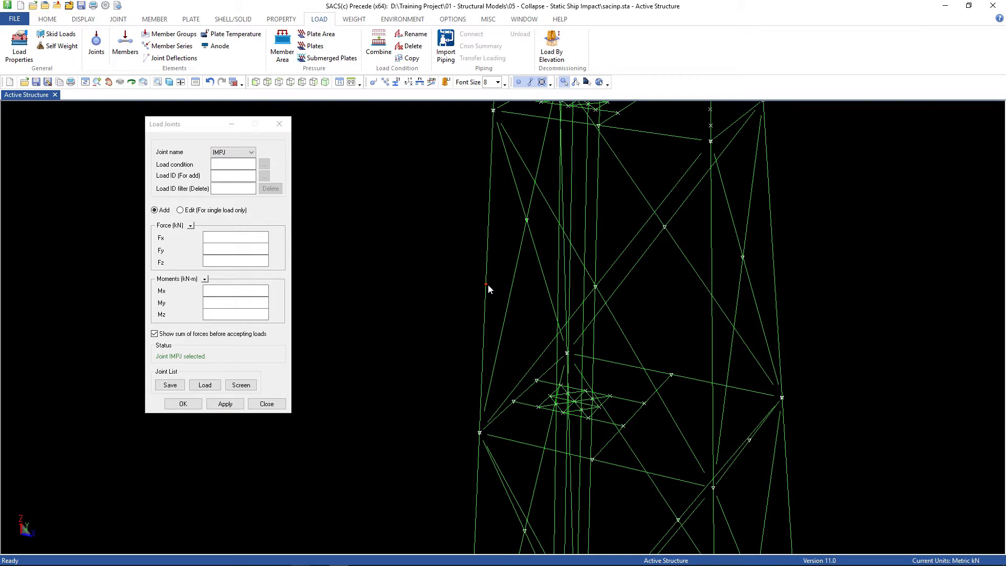
pyautogui.click(234, 163)
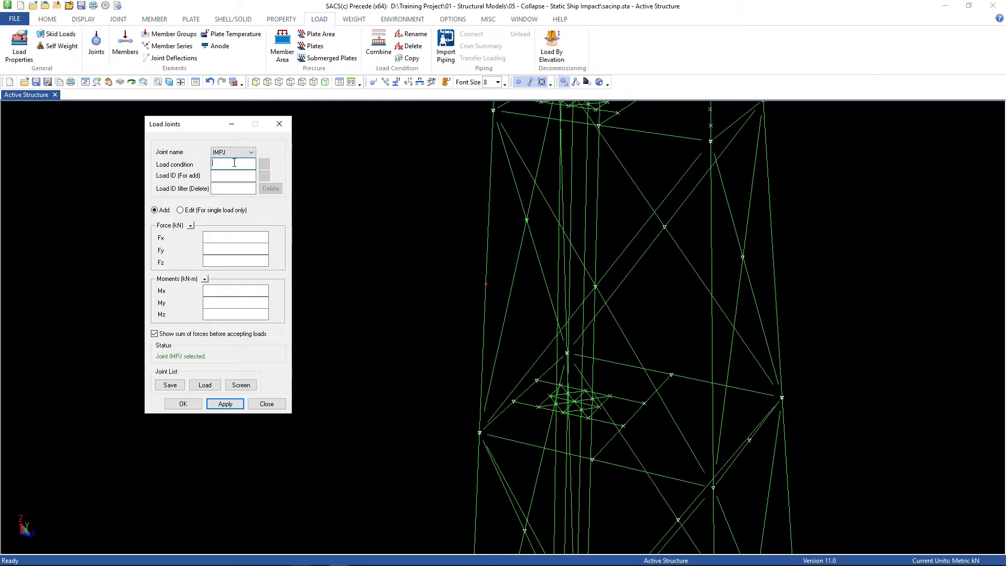
pyautogui.write('SHIMSHIM')
pyautogui.click(209, 239)
pyautogui.write('10000')
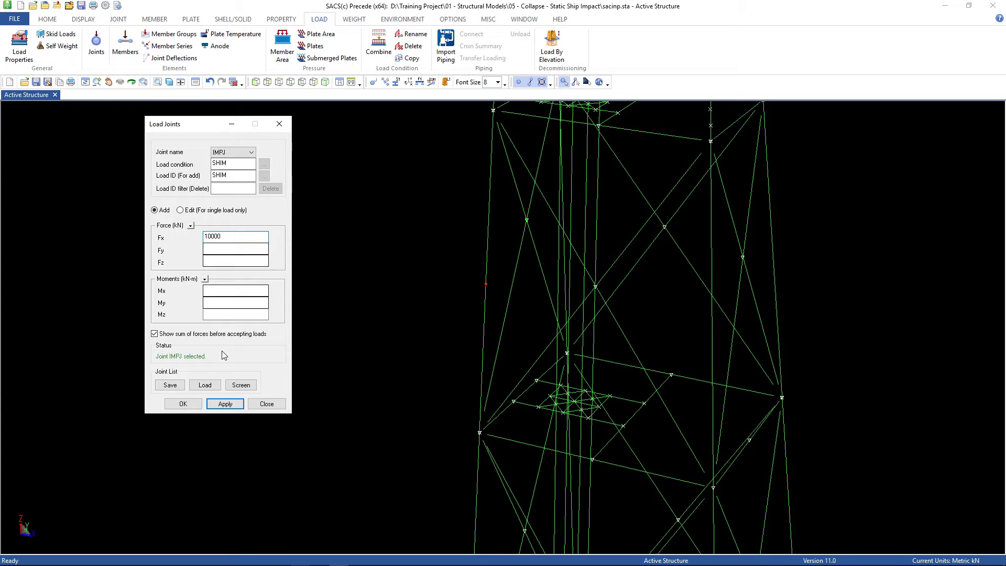
pyautogui.click(226, 404)
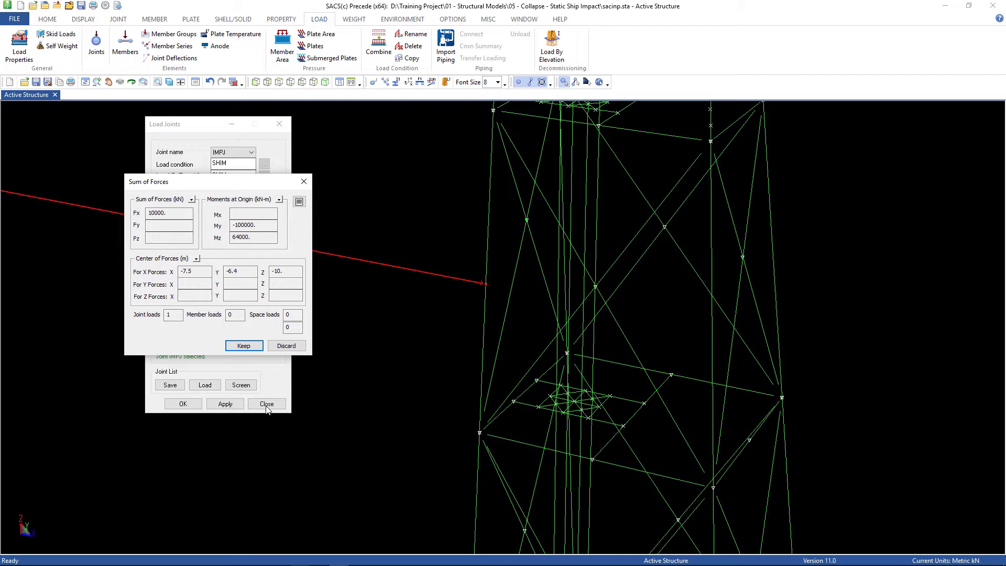
pyautogui.click(247, 347)
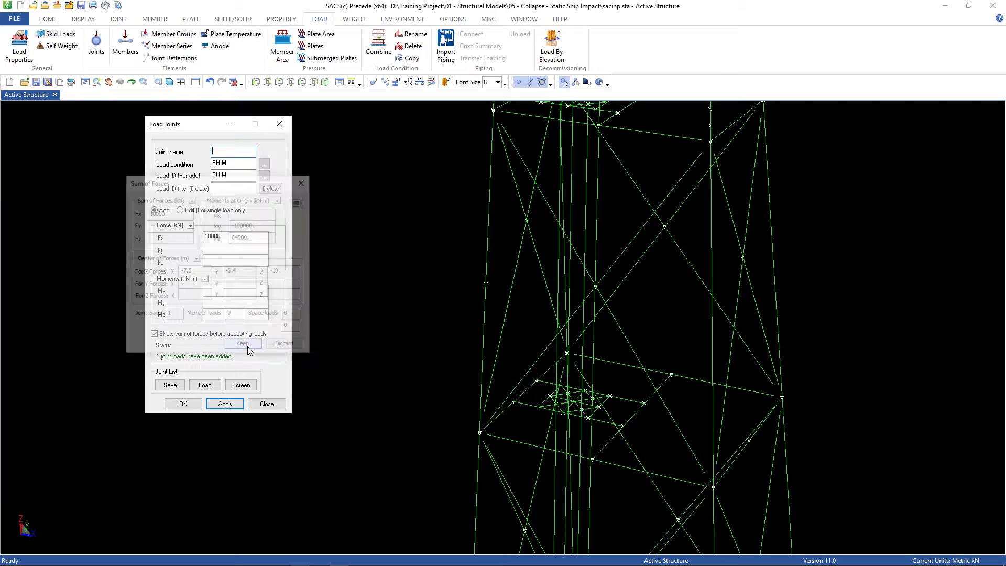
pyautogui.click(267, 404)
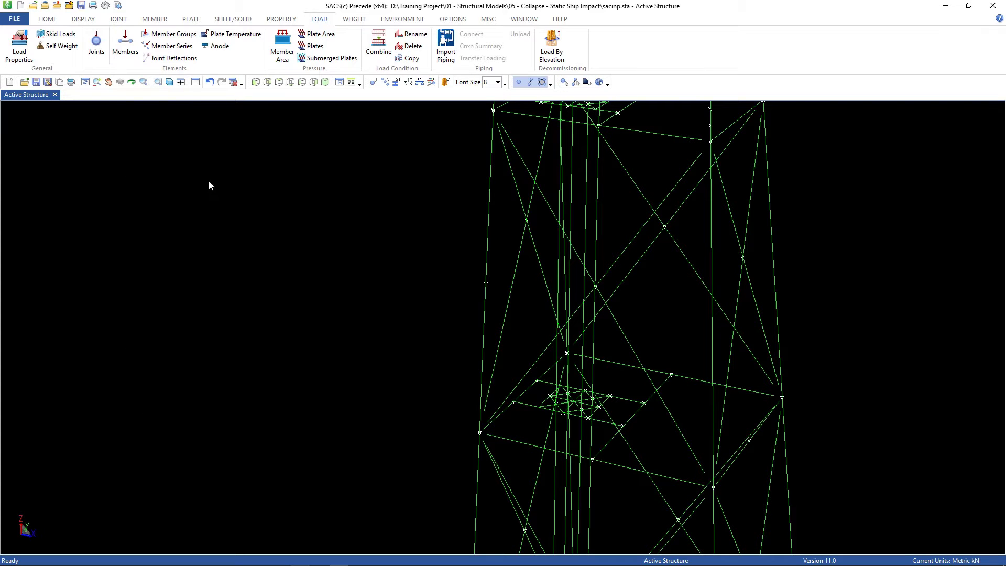
# - Give member 301L-IMPJ buckling factors Ky and Kz of 2.09
pyautogui.click(157, 23)
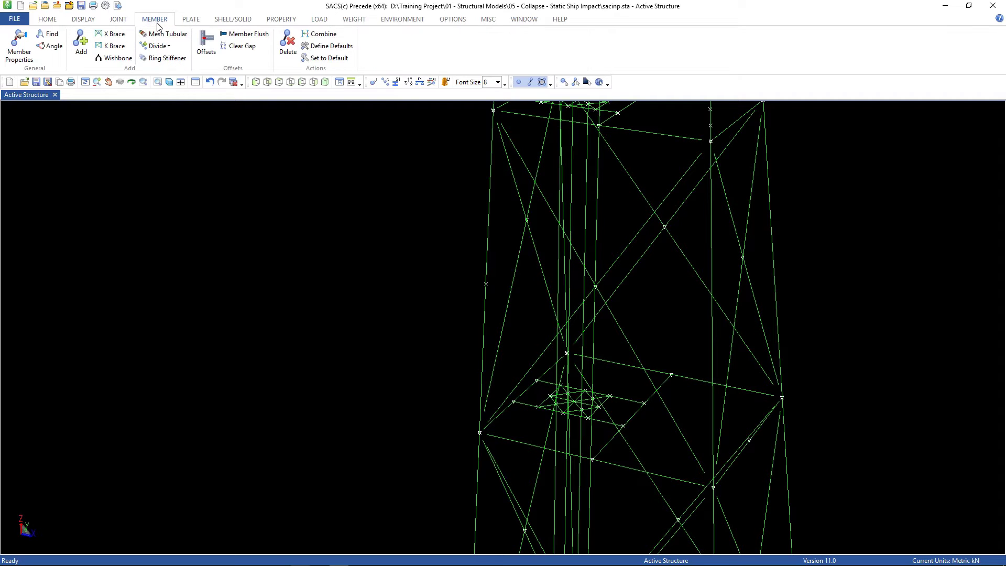
pyautogui.click(20, 49)
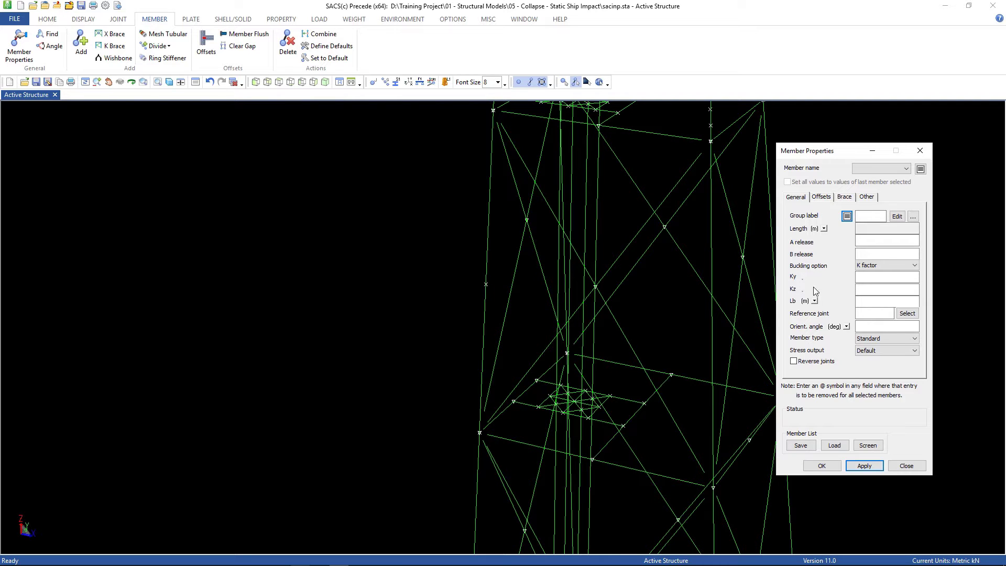
pyautogui.click(863, 275)
pyautogui.moveTo(484, 289)
pyautogui.click(485, 330)
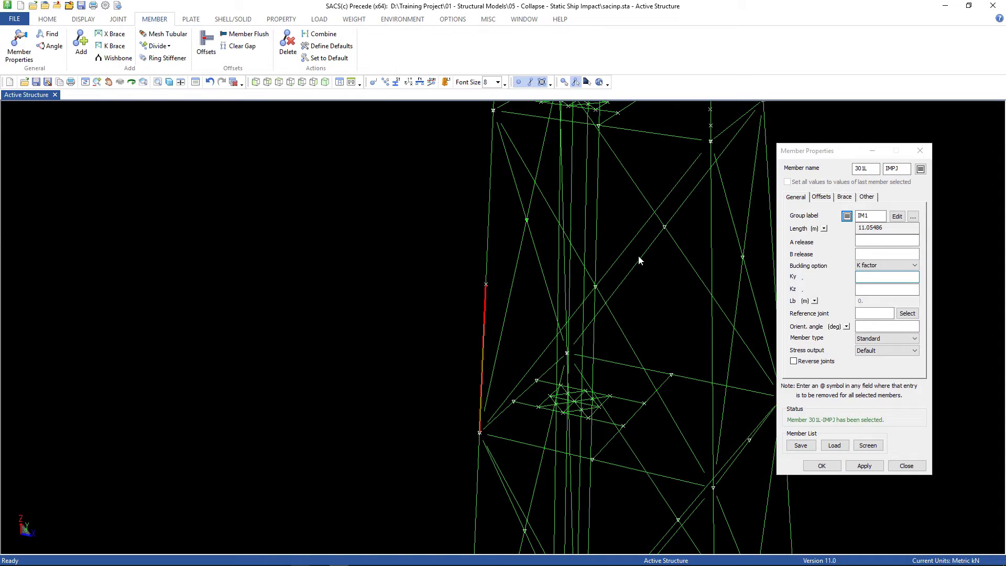
pyautogui.click(861, 277)
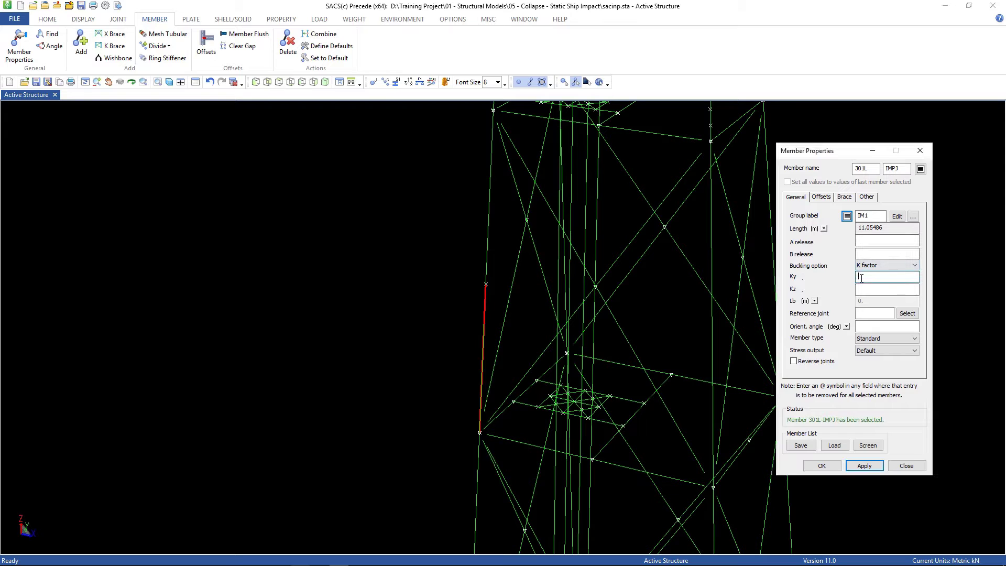
pyautogui.write('2')
pyautogui.press('Tab')
pyautogui.write('2.09')
pyautogui.click(864, 465)
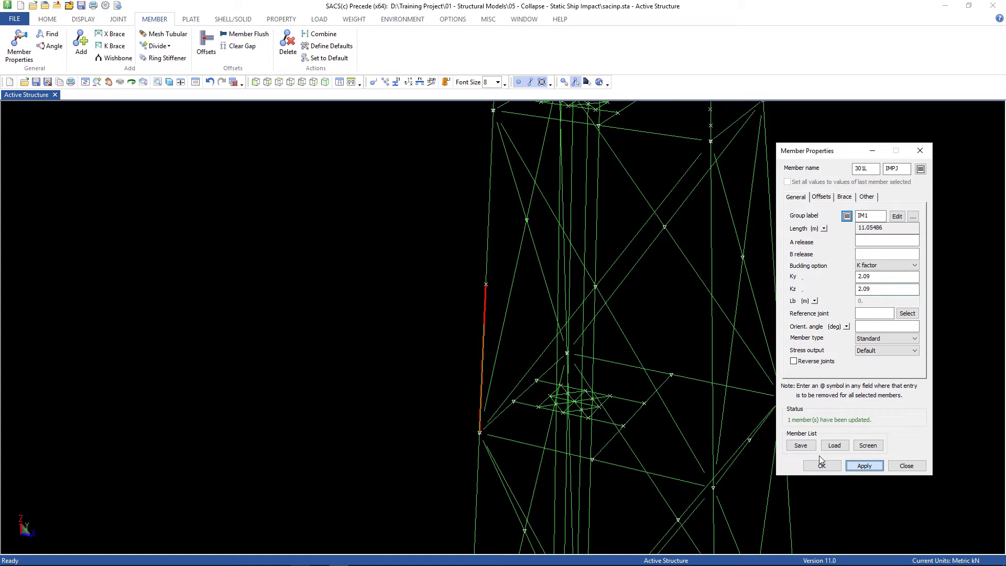
# - Give member IMPJ-401L buckling factors Ky and Kz of 1.91 and close Member Properties
pyautogui.click(488, 233)
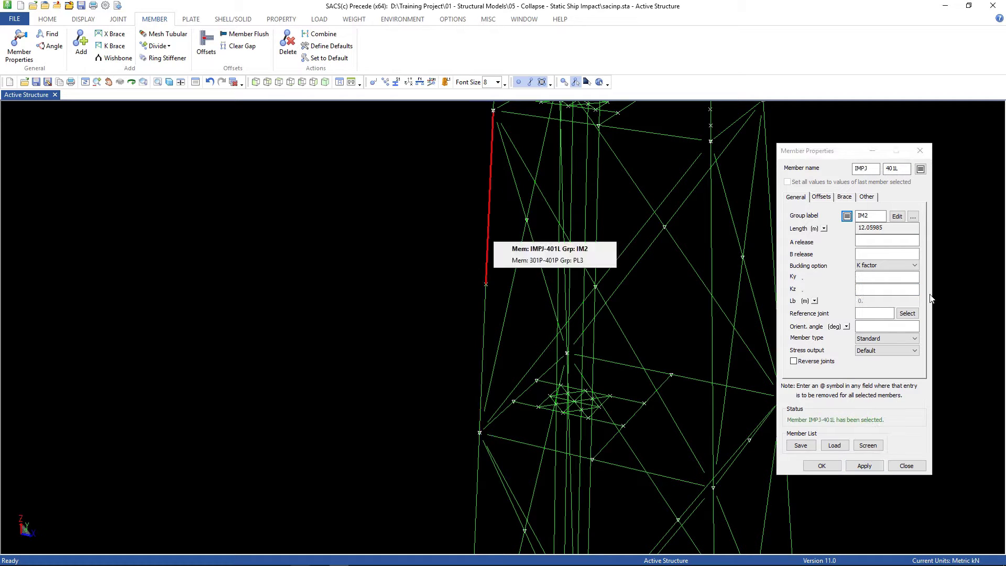
pyautogui.click(873, 277)
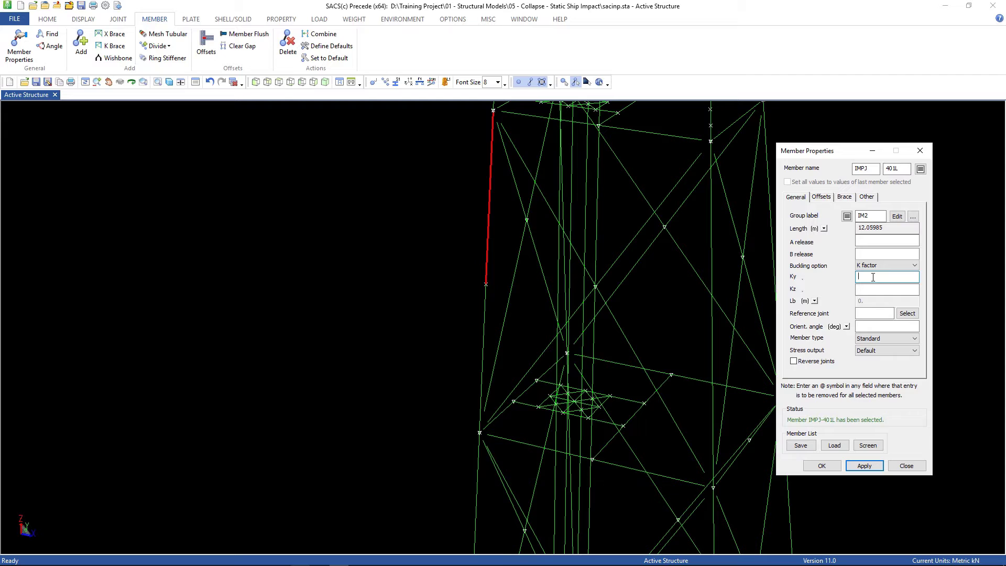
pyautogui.write('1.91')
pyautogui.press('Tab')
pyautogui.write('1.91')
pyautogui.click(864, 466)
pyautogui.click(907, 466)
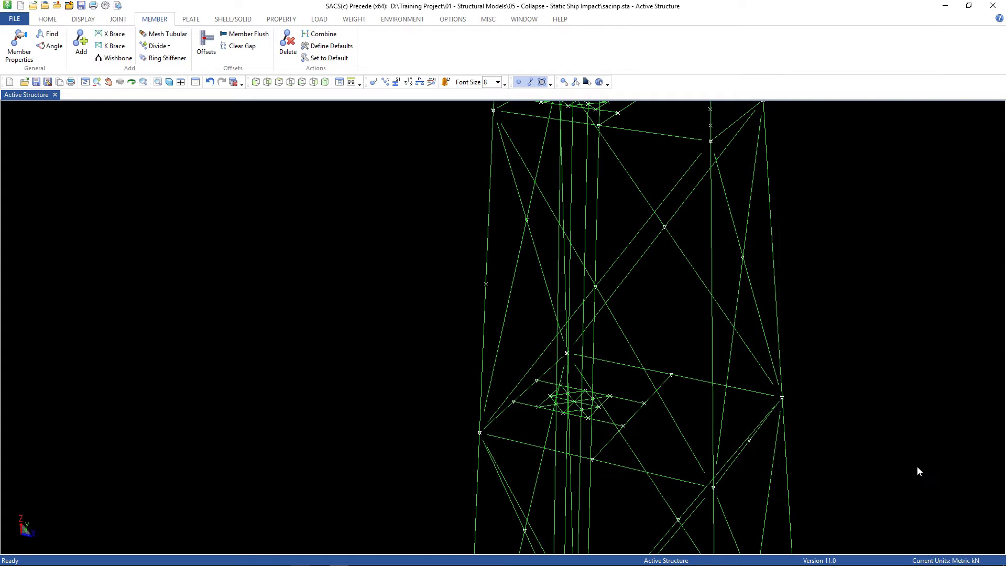
# - Save the model with model and seastate data as sacinp.sshipimpact
pyautogui.click(46, 83)
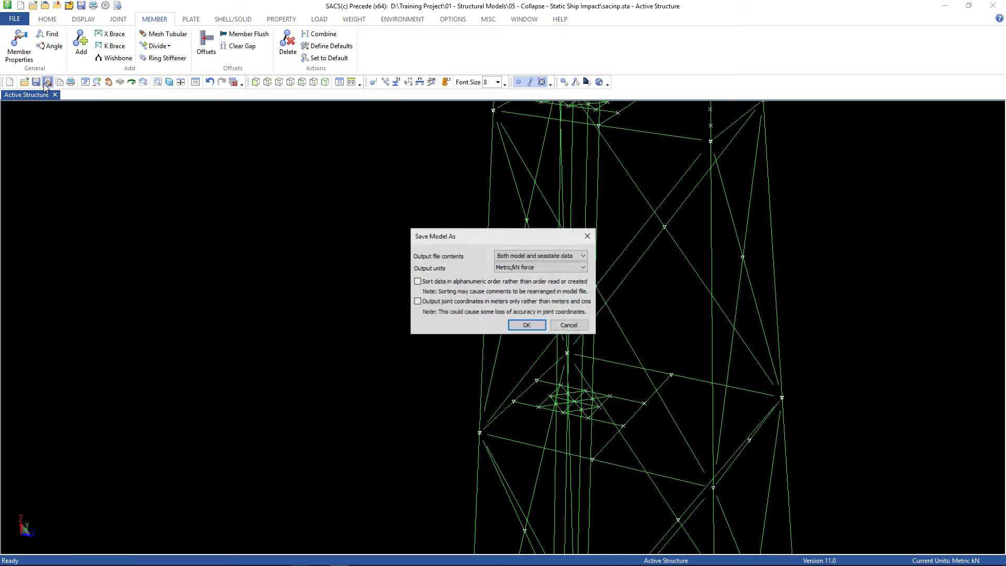
pyautogui.click(527, 325)
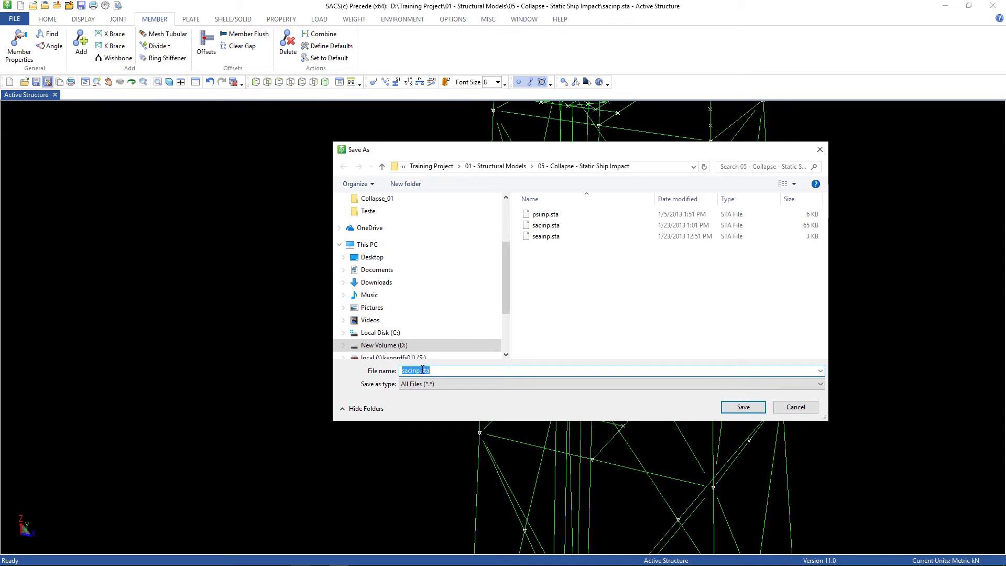
pyautogui.moveTo(421, 371); pyautogui.dragTo(446, 371)
pyautogui.write('s')
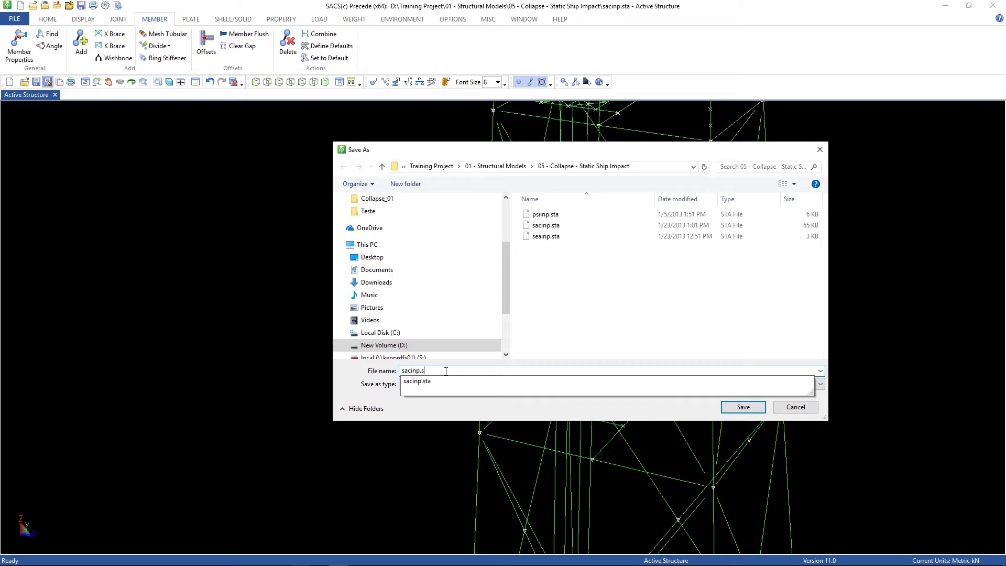
pyautogui.write('shipi')
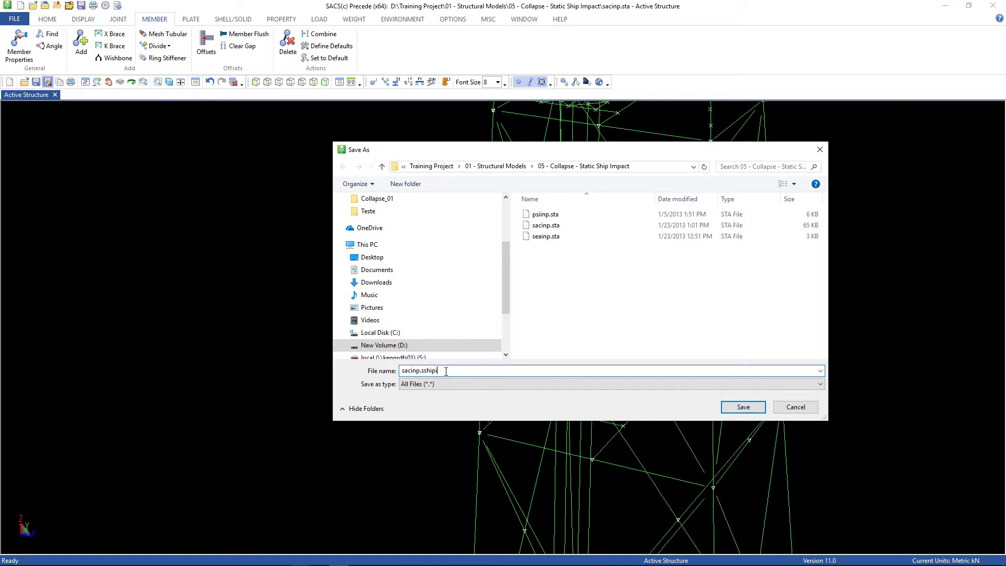
pyautogui.write('mpact')
pyautogui.press('Return')
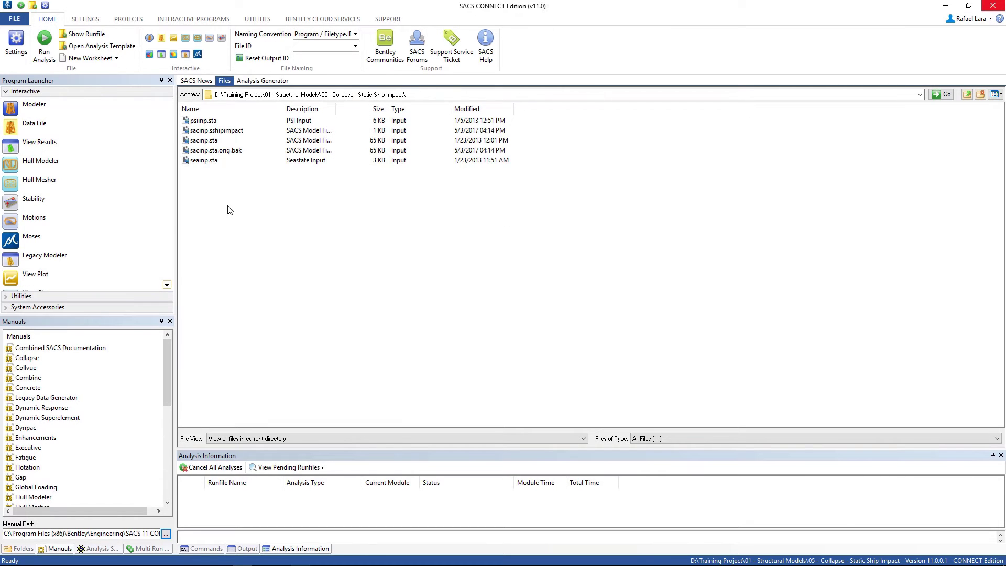
# - Open seainp.sta and delete the LCSEL line and the LOADCN 1 through LCOMB SUPY lines
pyautogui.click(205, 162)
pyautogui.doubleClick(203, 162)
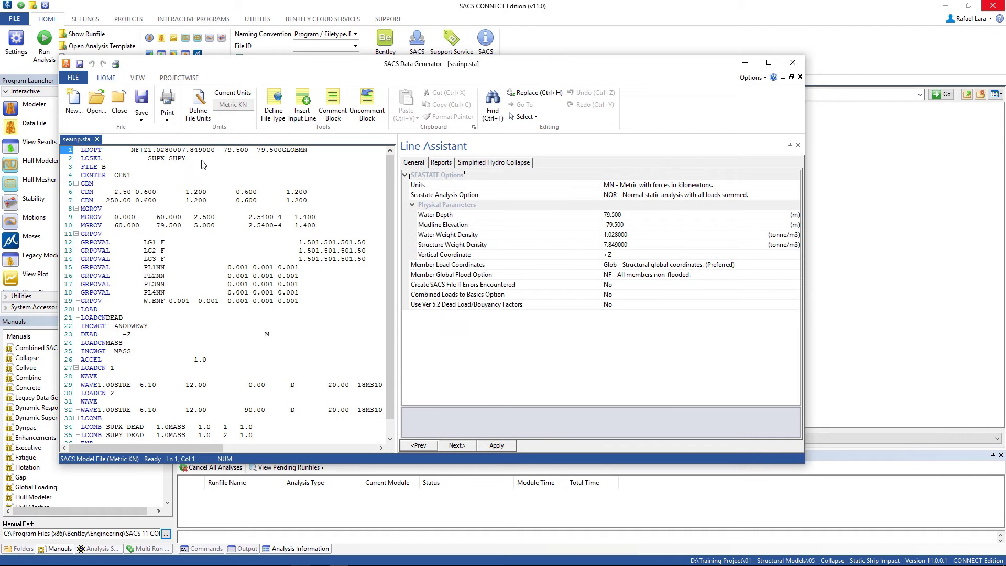
pyautogui.click(768, 62)
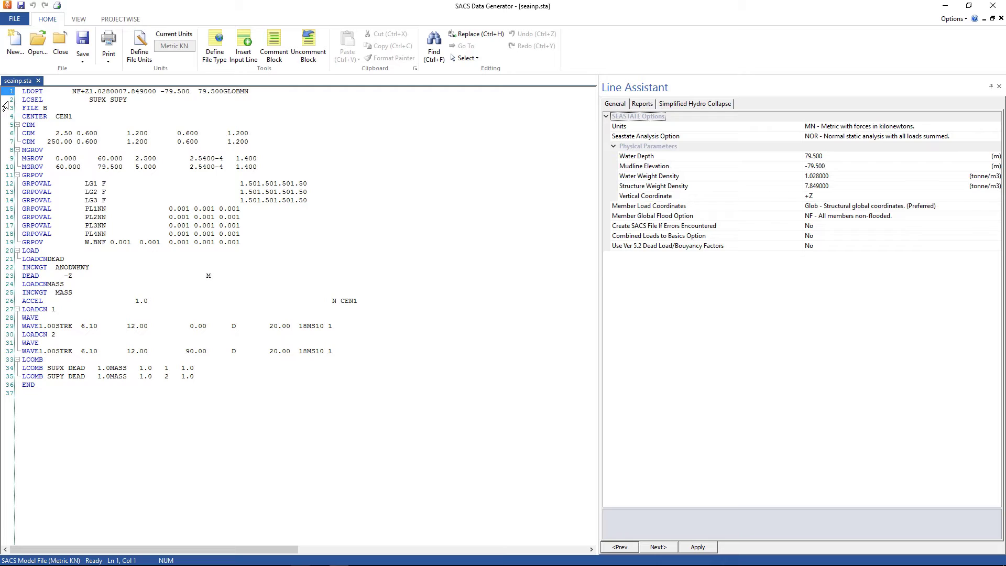
pyautogui.click(3, 103)
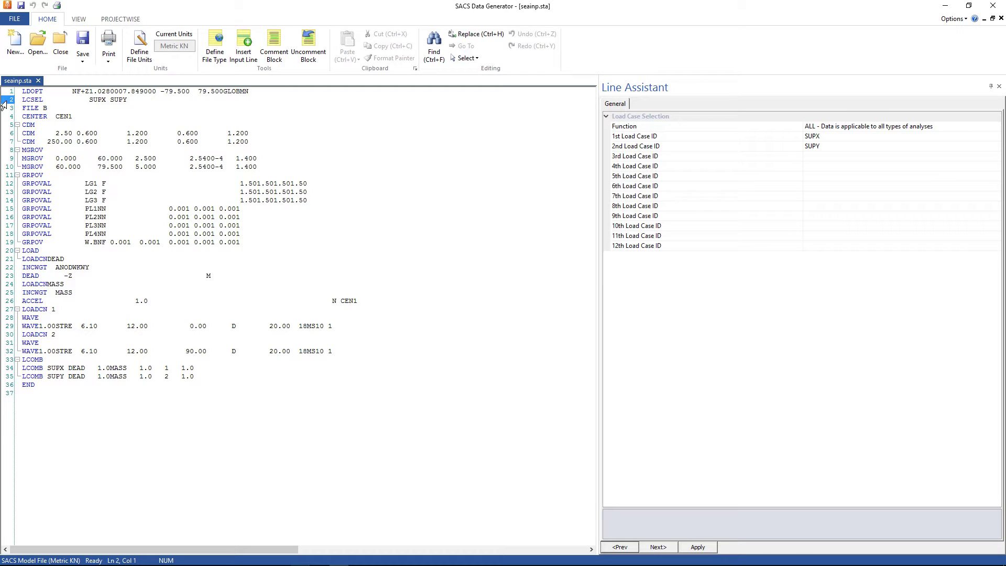
pyautogui.click(2, 103)
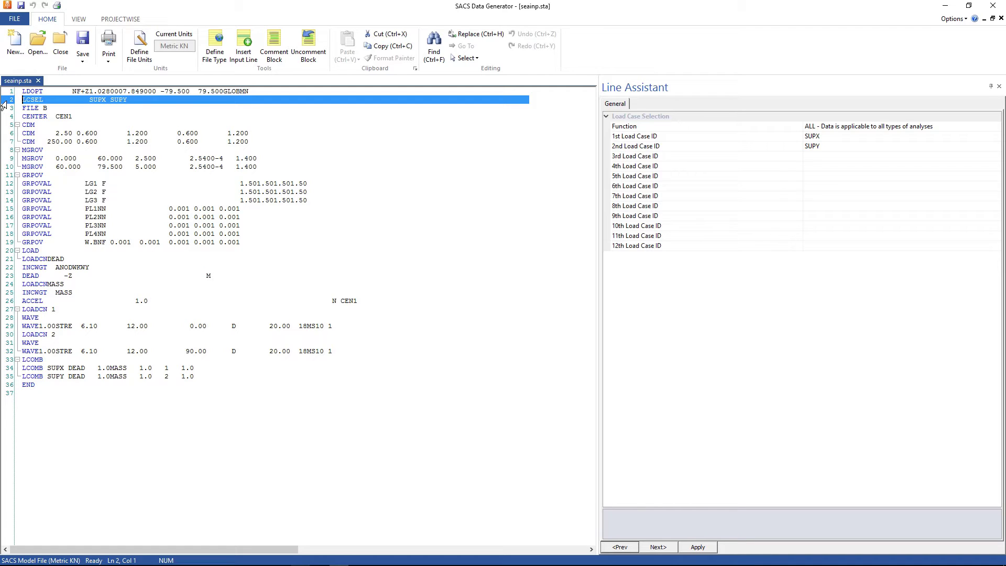
pyautogui.press('Delete')
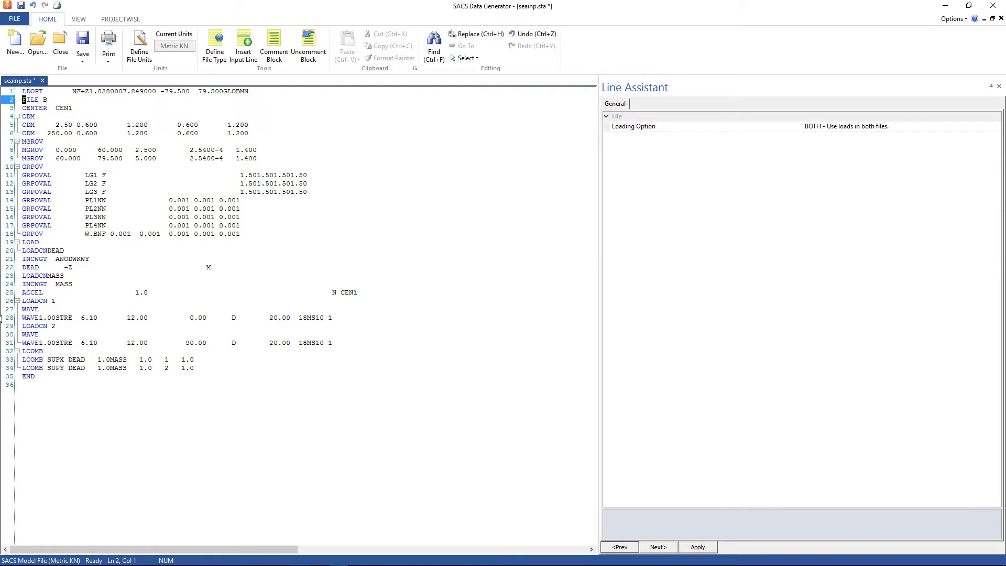
pyautogui.click(3, 302)
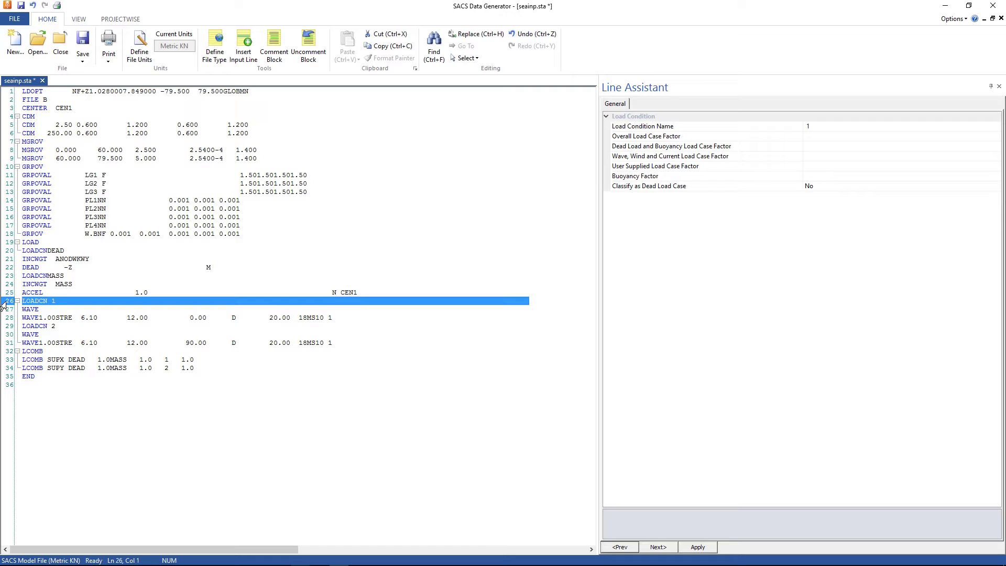
pyautogui.keyDown('shift'); pyautogui.click(3, 368); pyautogui.keyUp('shift')
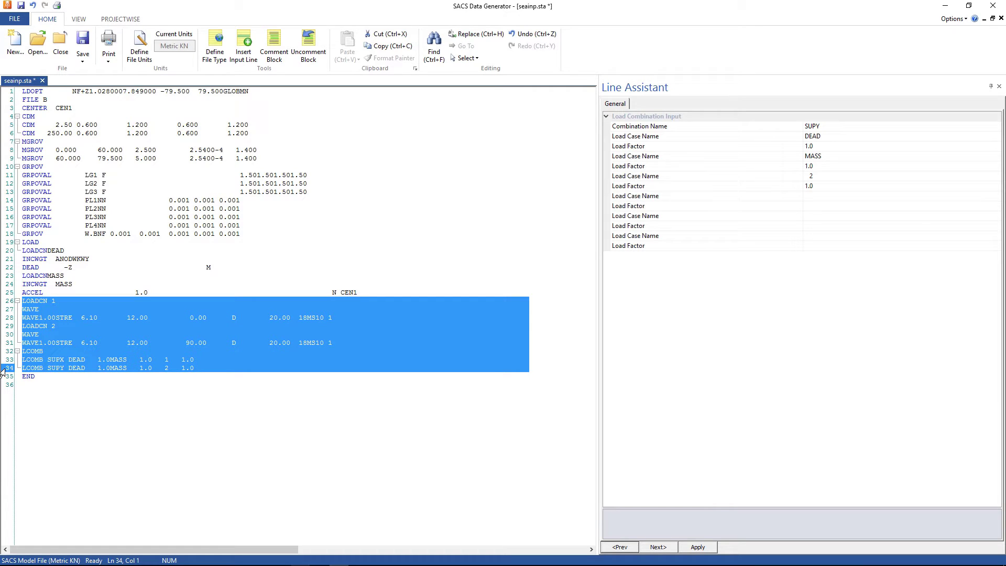
pyautogui.press('Delete')
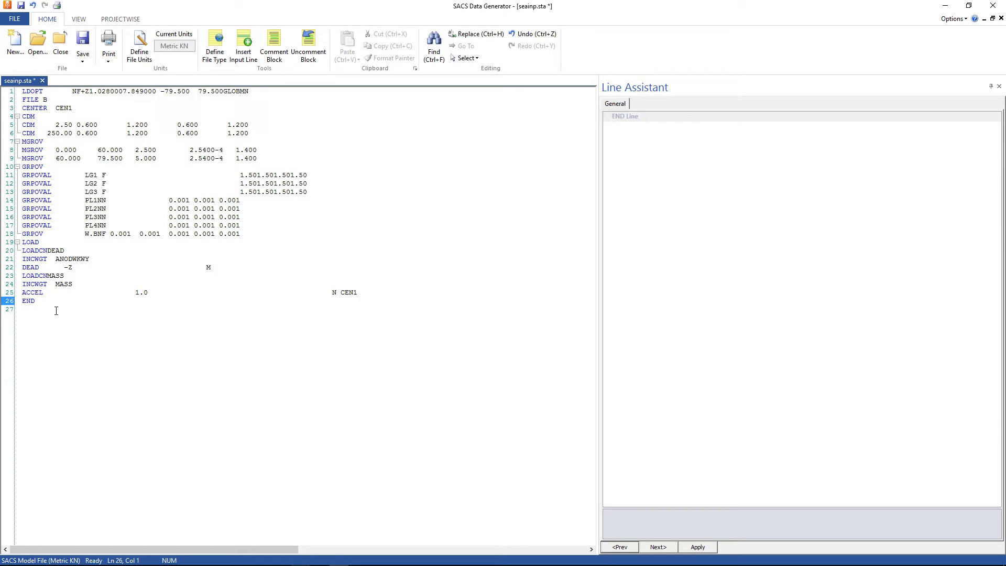
# - Save the edited seastate file as seainp.sshipimpact
pyautogui.click(82, 57)
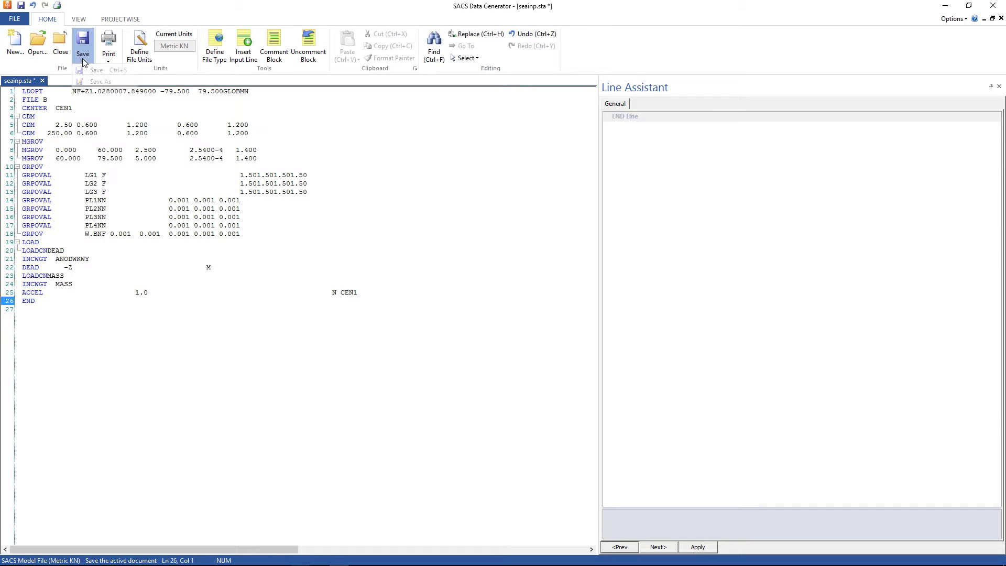
pyautogui.click(102, 83)
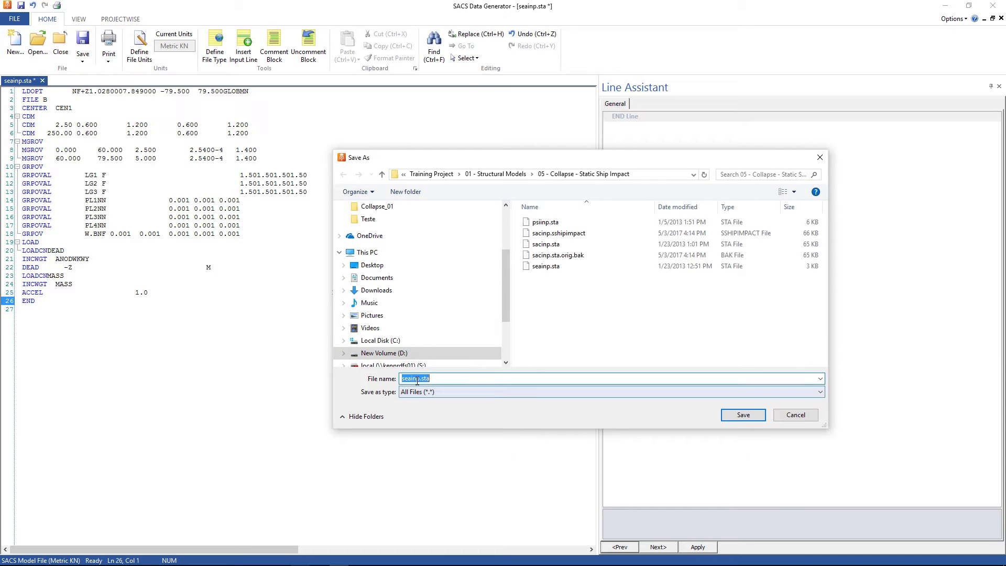
pyautogui.click(429, 379)
pyautogui.keyDown('shift'); pyautogui.click(438, 379); pyautogui.keyUp('shift')
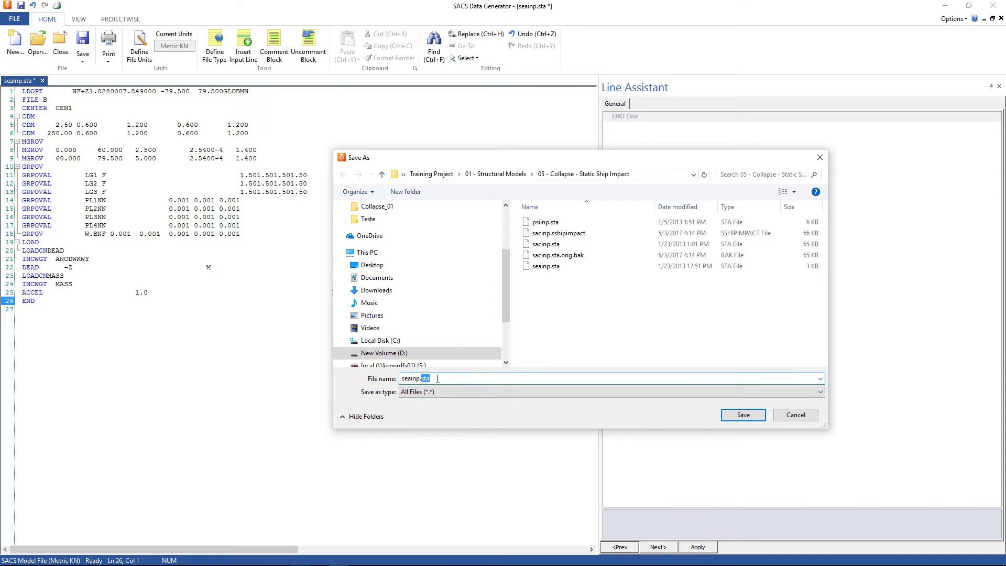
pyautogui.write('sshipimpact')
pyautogui.press('Return')
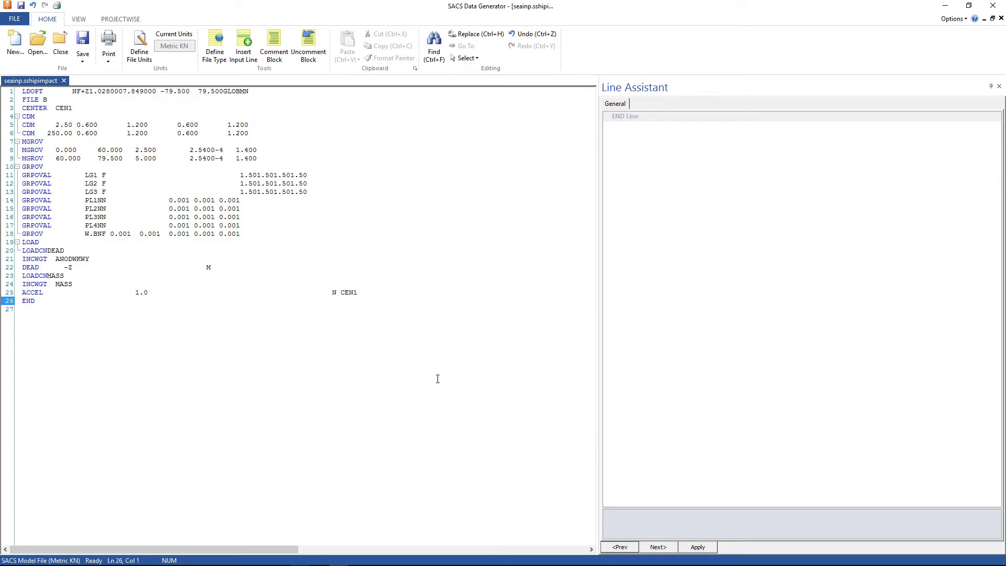
# - Close the seastate editor and create a new Collapse Input File in Data Generator
pyautogui.click(994, 6)
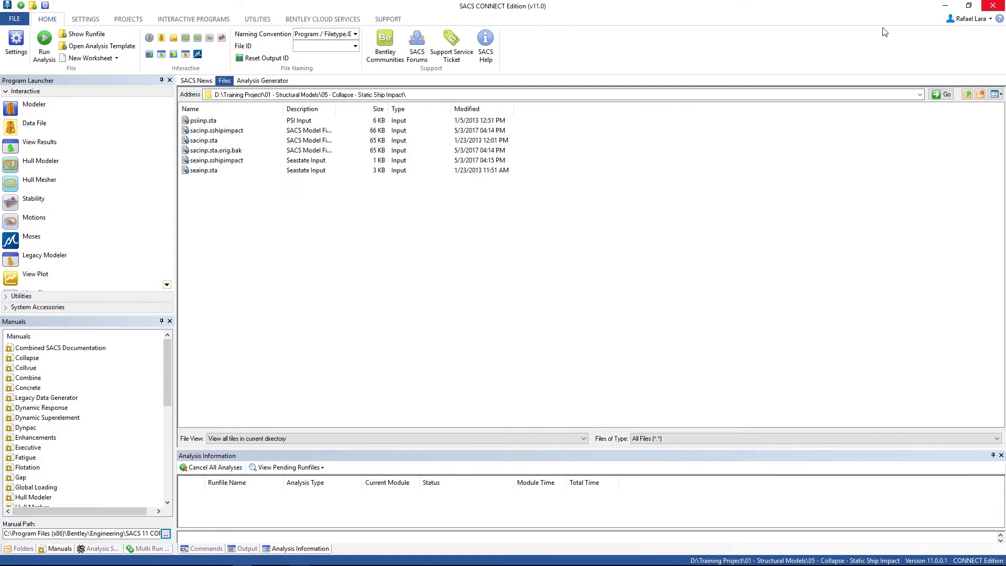
pyautogui.click(163, 44)
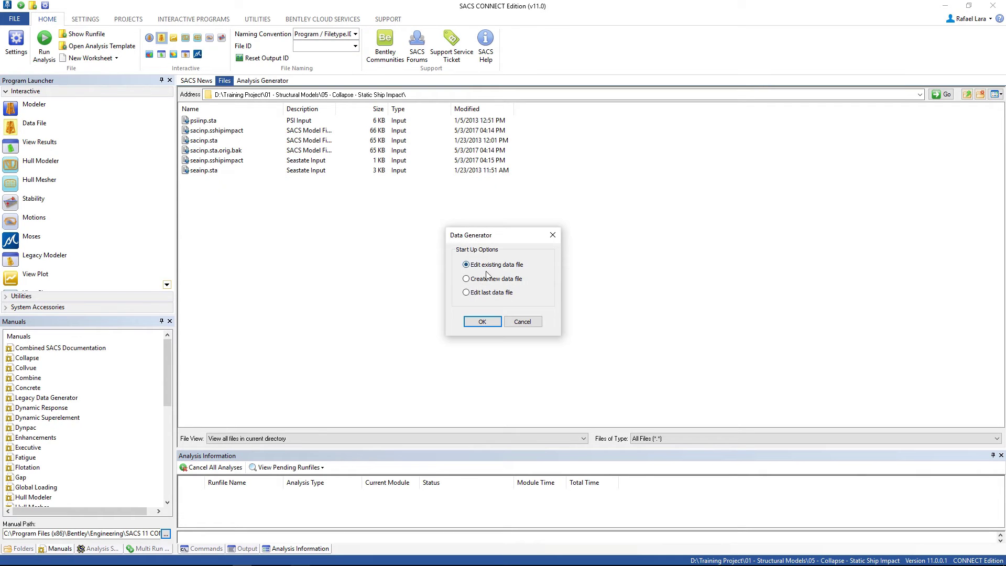
pyautogui.click(493, 324)
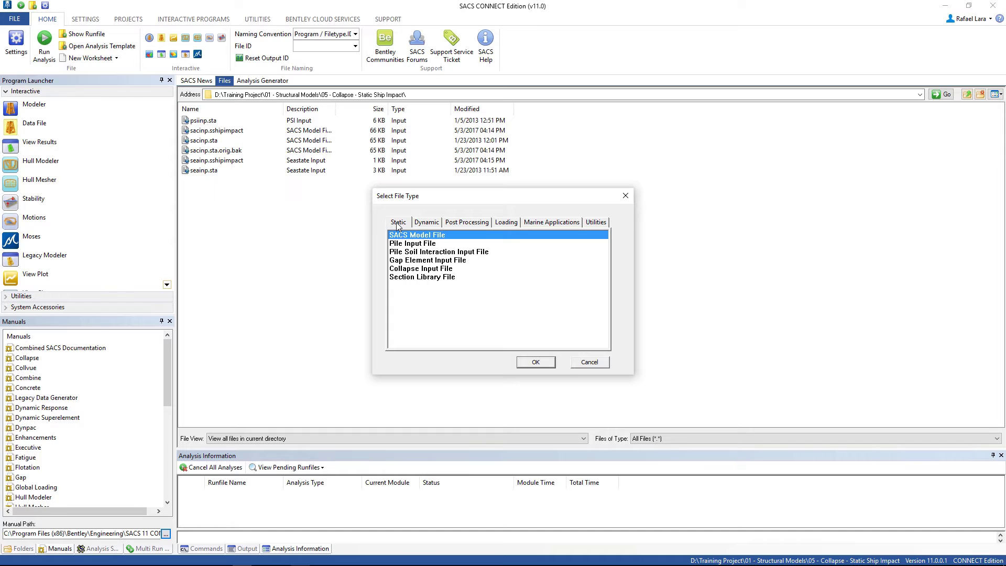
pyautogui.click(400, 270)
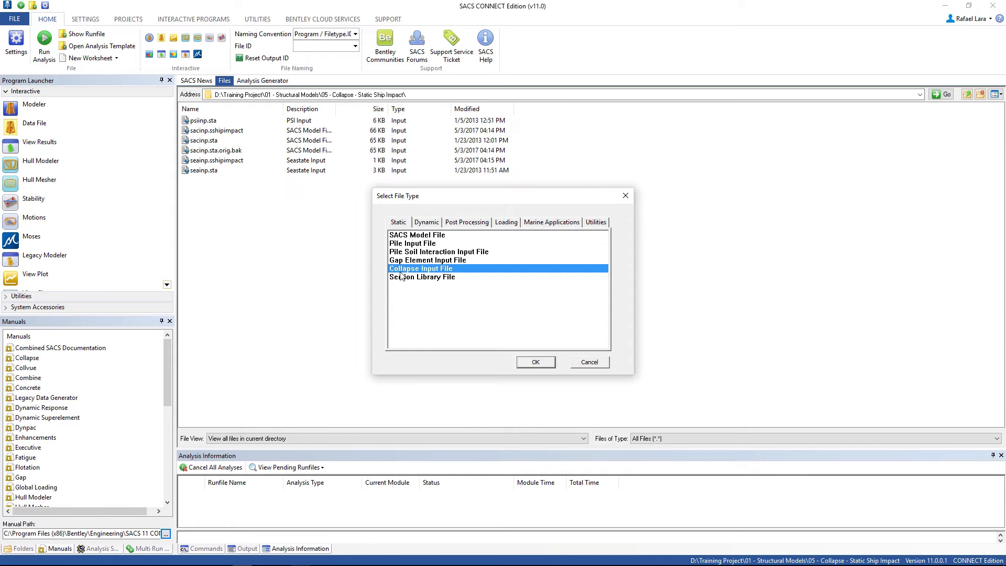
pyautogui.click(547, 365)
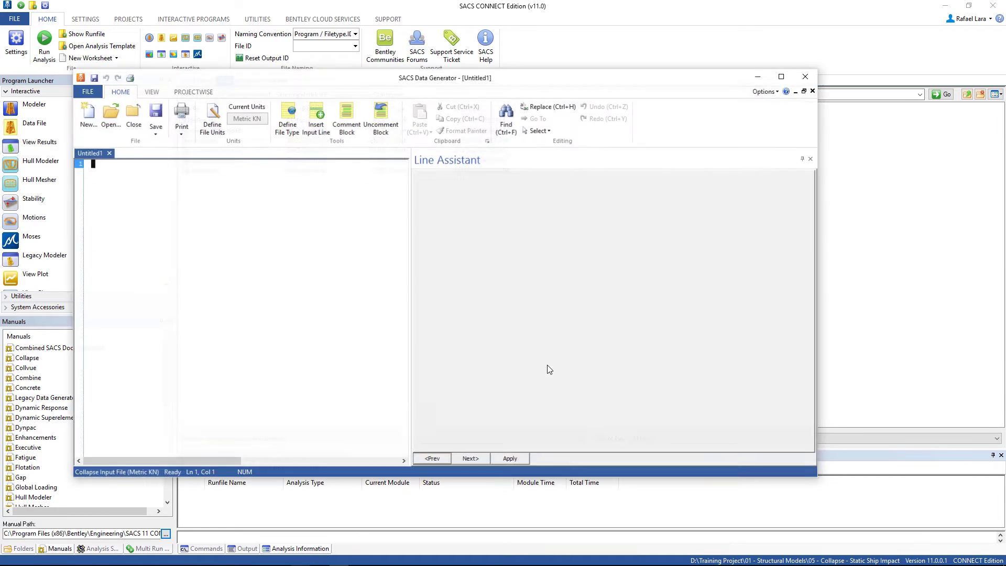
pyautogui.click(782, 76)
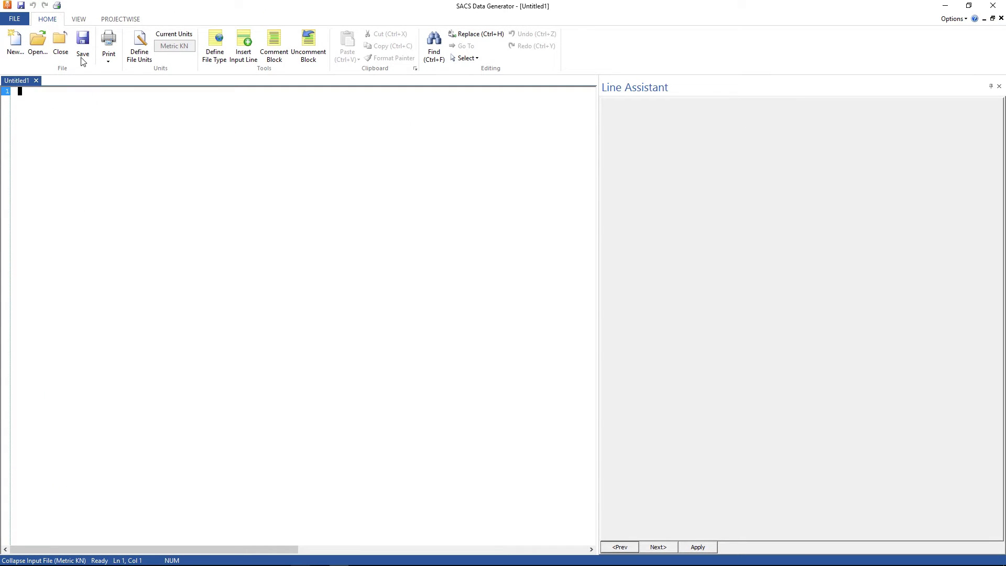
# - Save the new collapse file as clpinp.sshipimpact
pyautogui.click(83, 61)
pyautogui.click(92, 80)
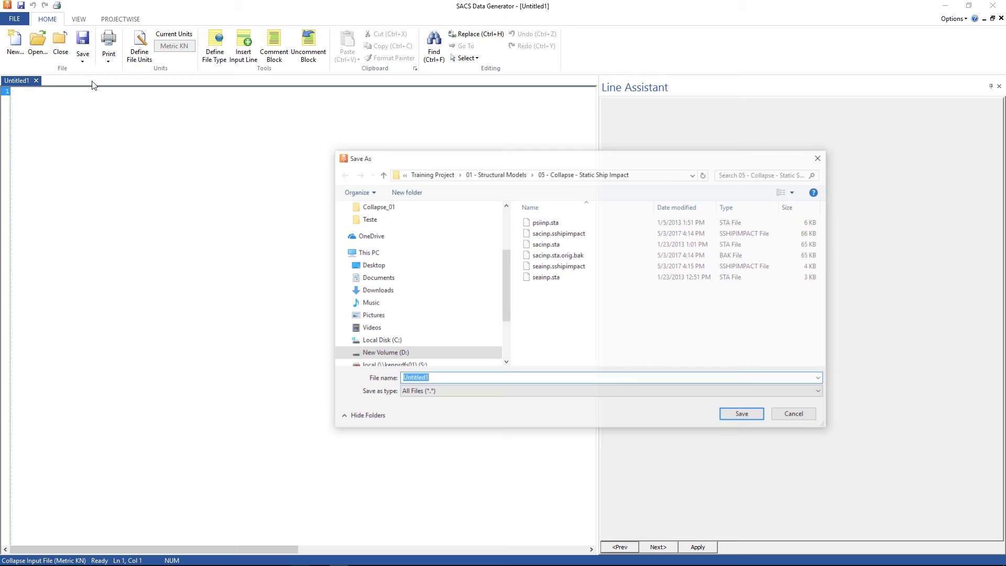
pyautogui.write('clpinp.s')
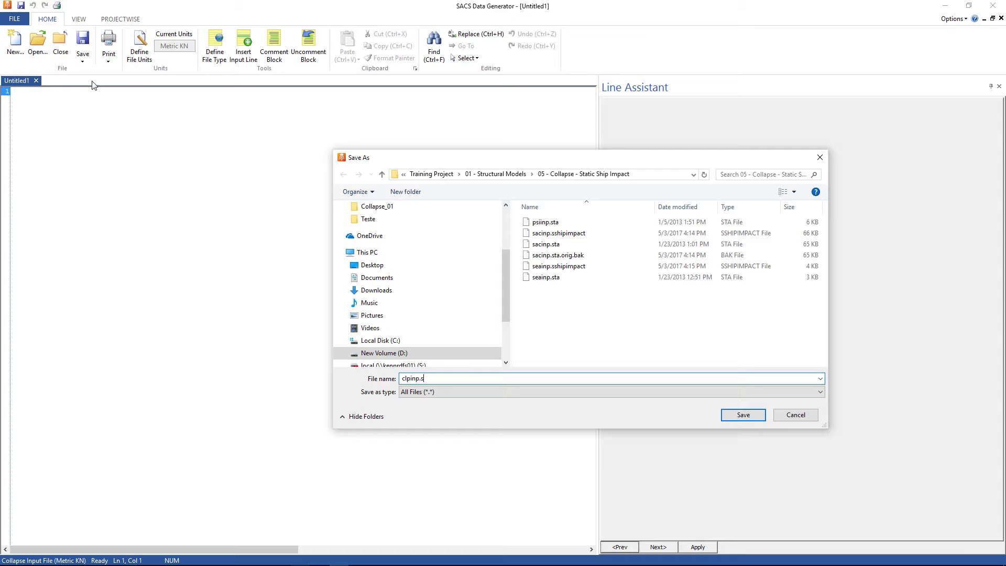
pyautogui.write('shipimpact')
pyautogui.press('Return')
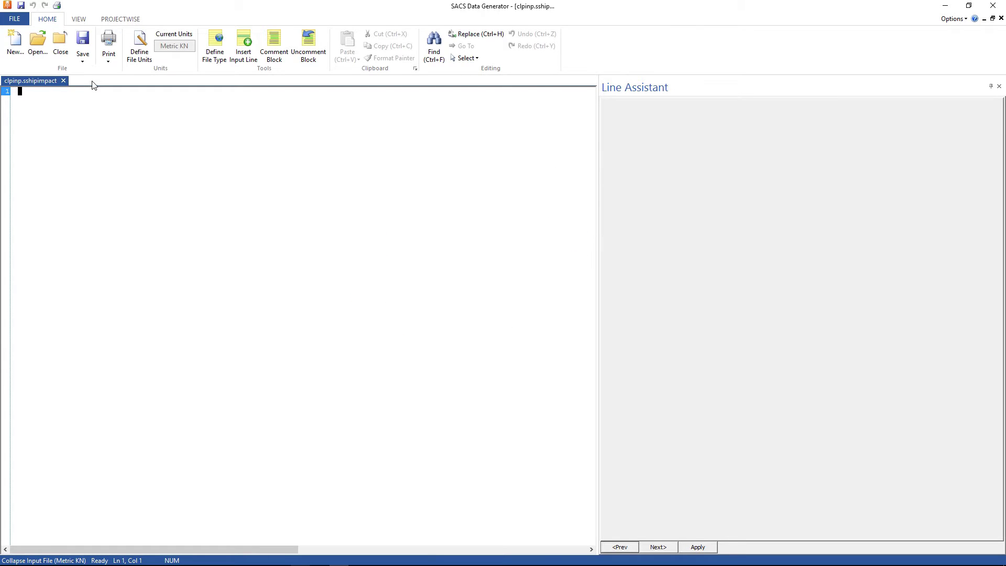
# - Insert a CLPOPT line: 60 iterations, 8 segments, 60 member iterations, joint flexibility, API-LRFD checks
pyautogui.click(244, 59)
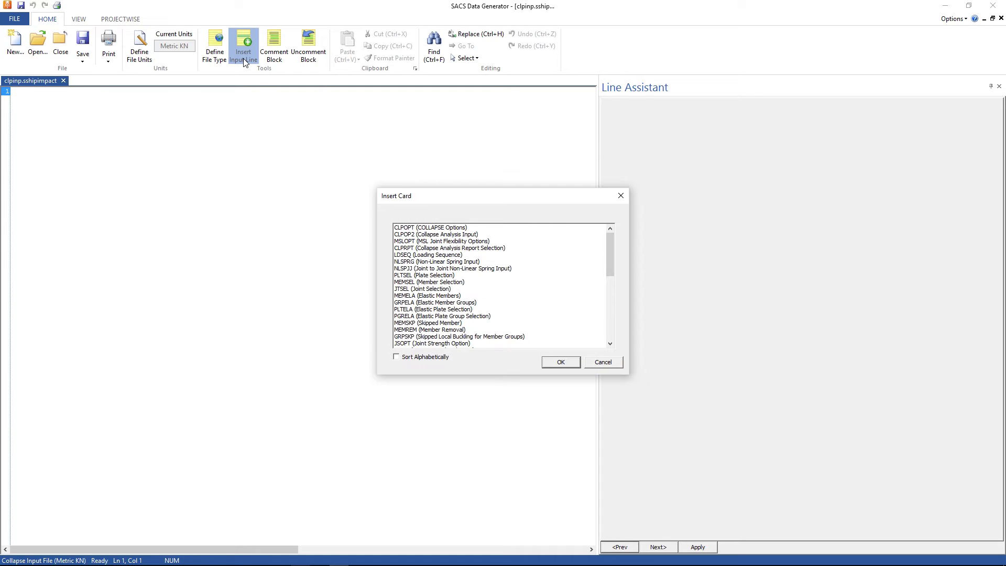
pyautogui.click(421, 229)
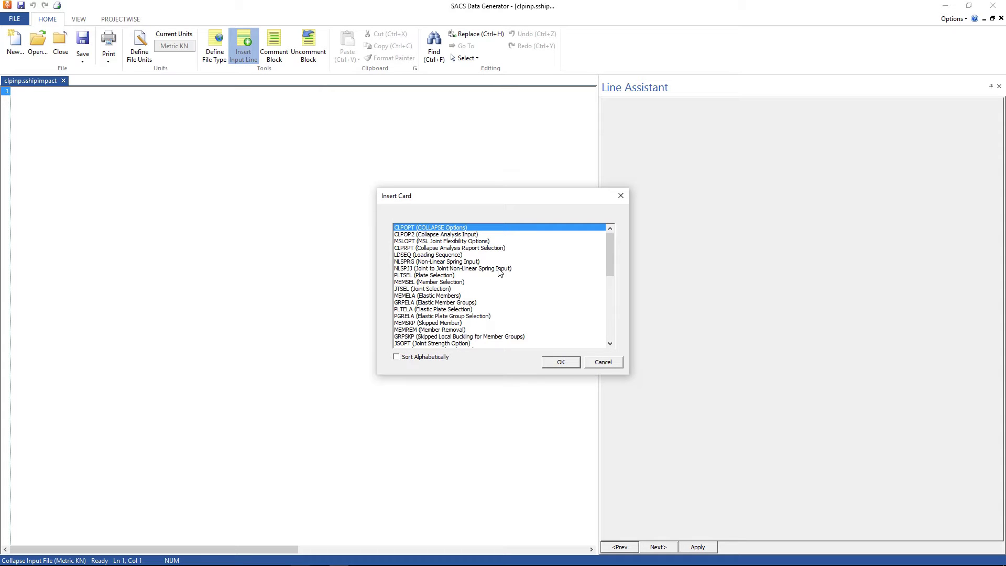
pyautogui.click(565, 363)
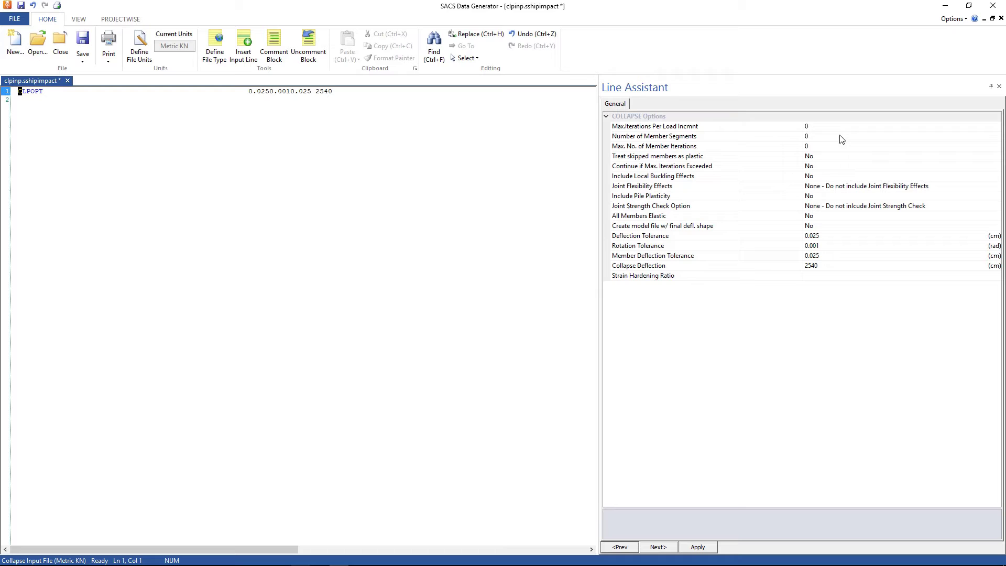
pyautogui.click(826, 126)
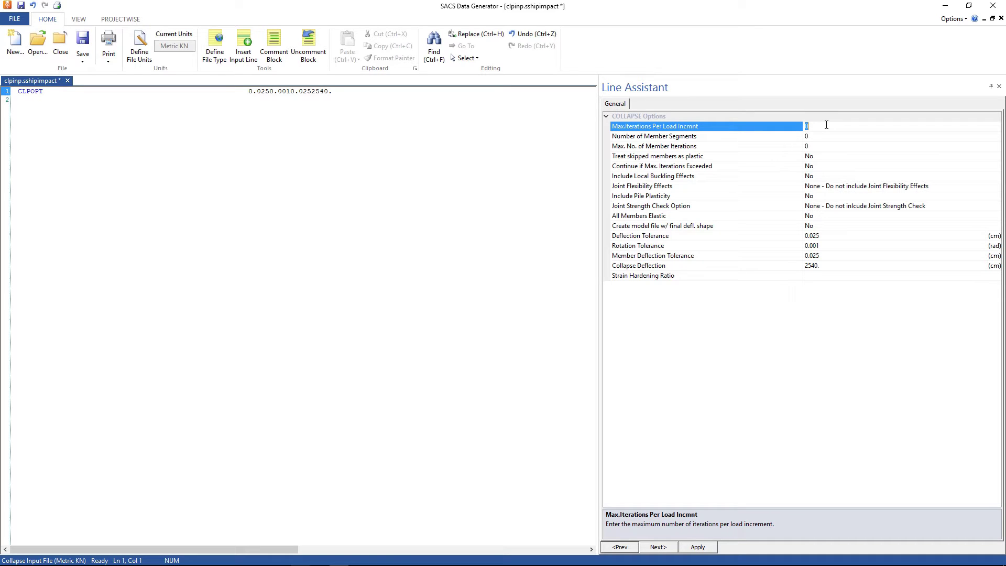
pyautogui.write('60')
pyautogui.press('Tab')
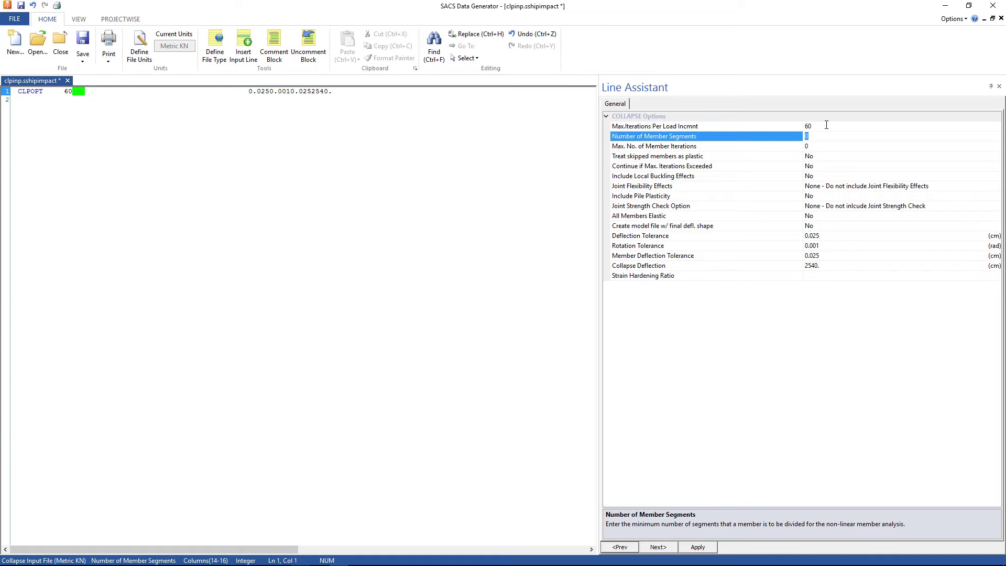
pyautogui.write('8')
pyautogui.press('Tab')
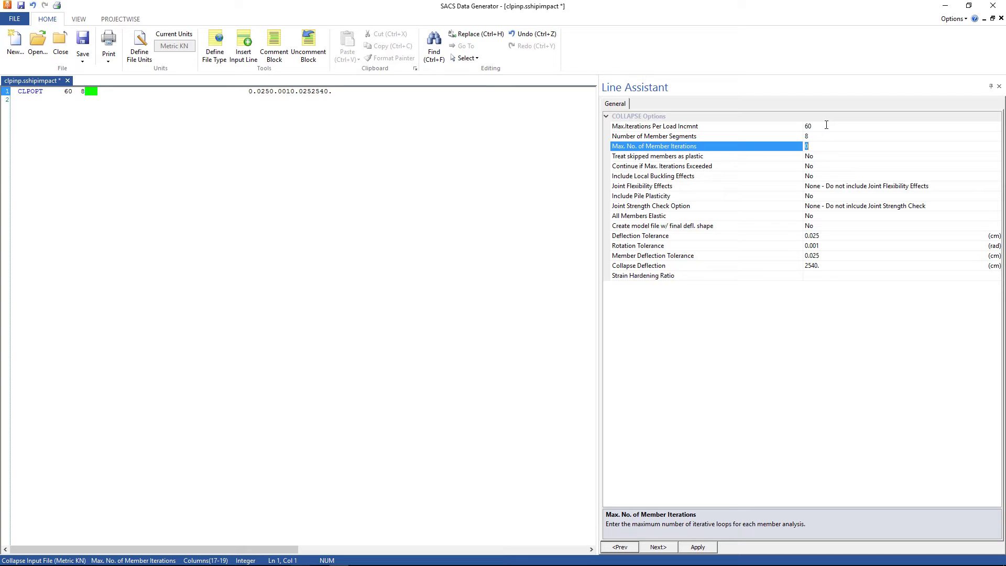
pyautogui.write('60')
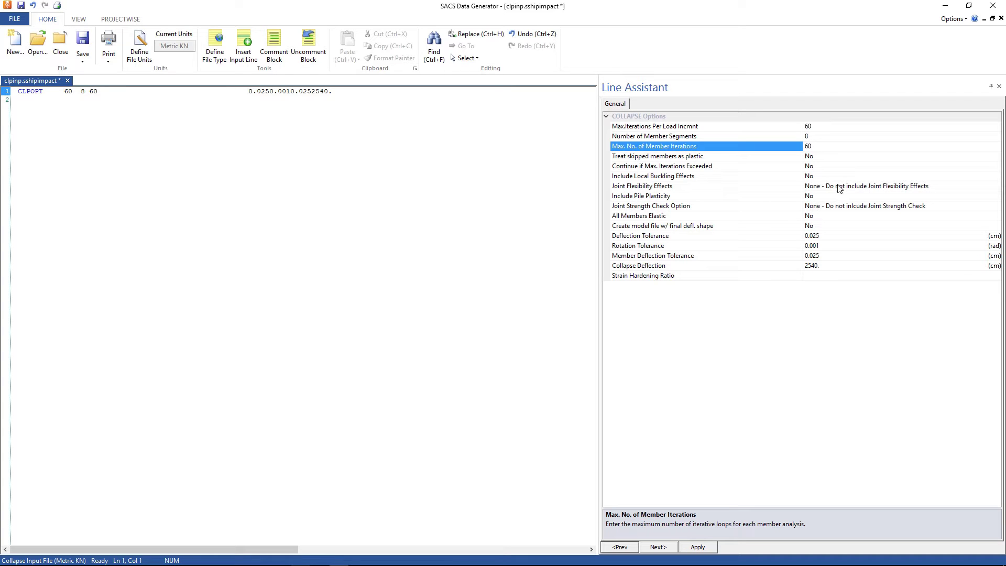
pyautogui.click(839, 189)
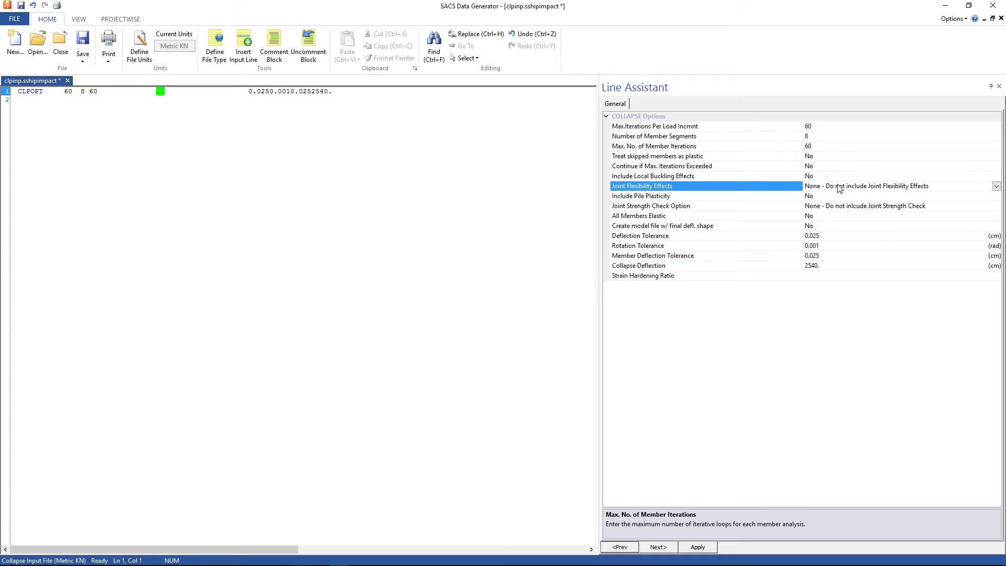
pyautogui.click(833, 207)
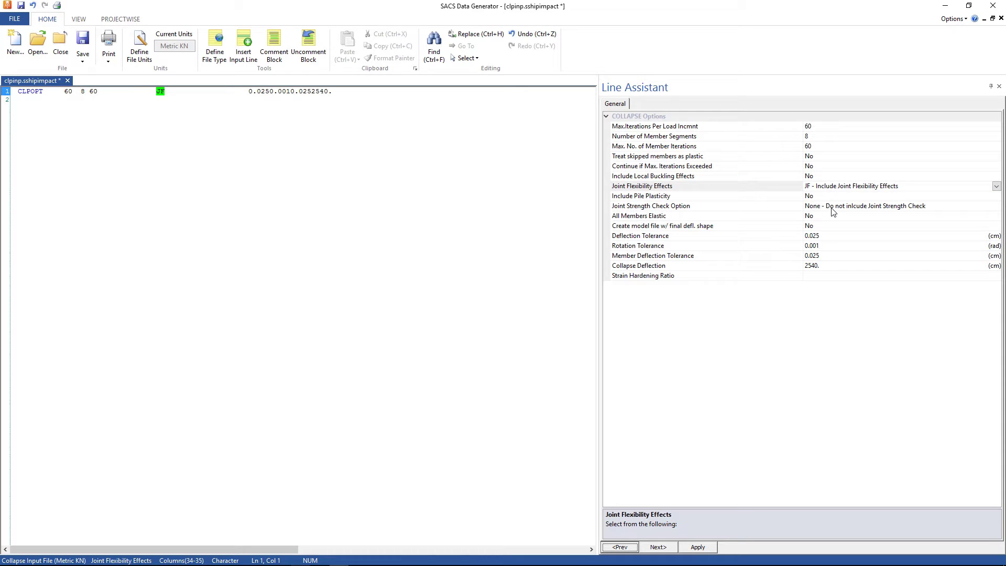
pyautogui.click(832, 208)
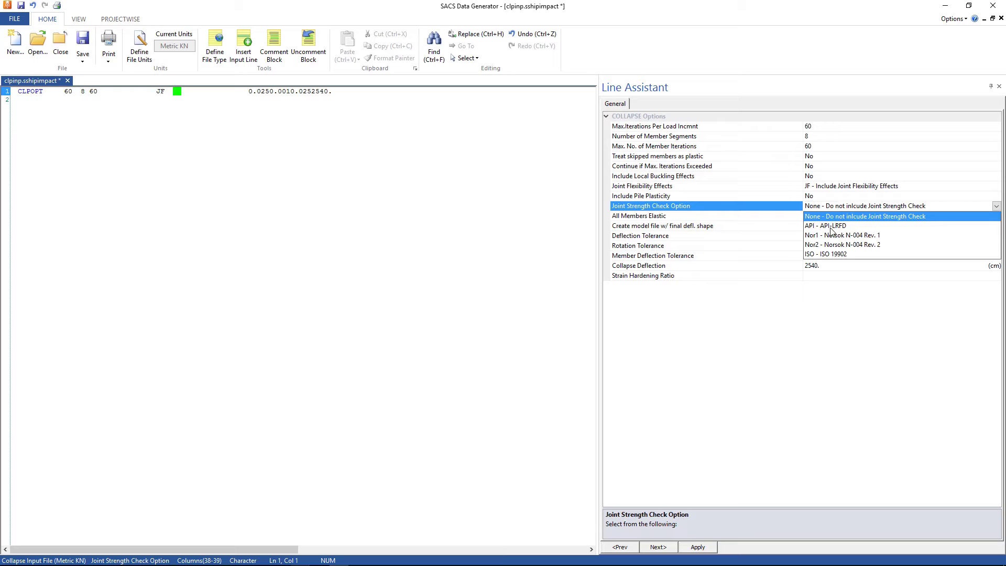
pyautogui.click(833, 226)
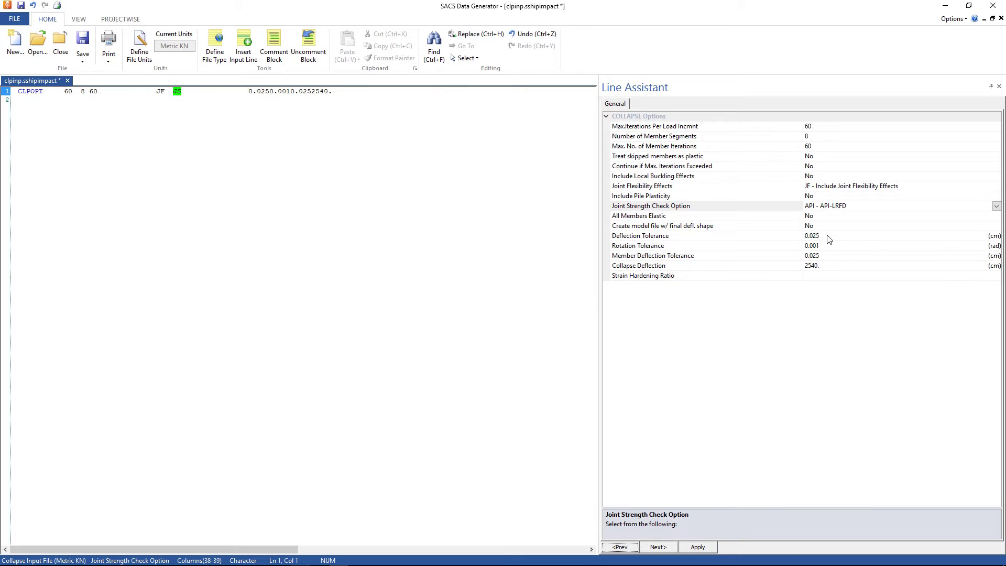
# - Set tolerances 0.1, 0.001 and 0.01, collapse deflection 500 cm, strain hardening 0.005, and apply
pyautogui.click(828, 236)
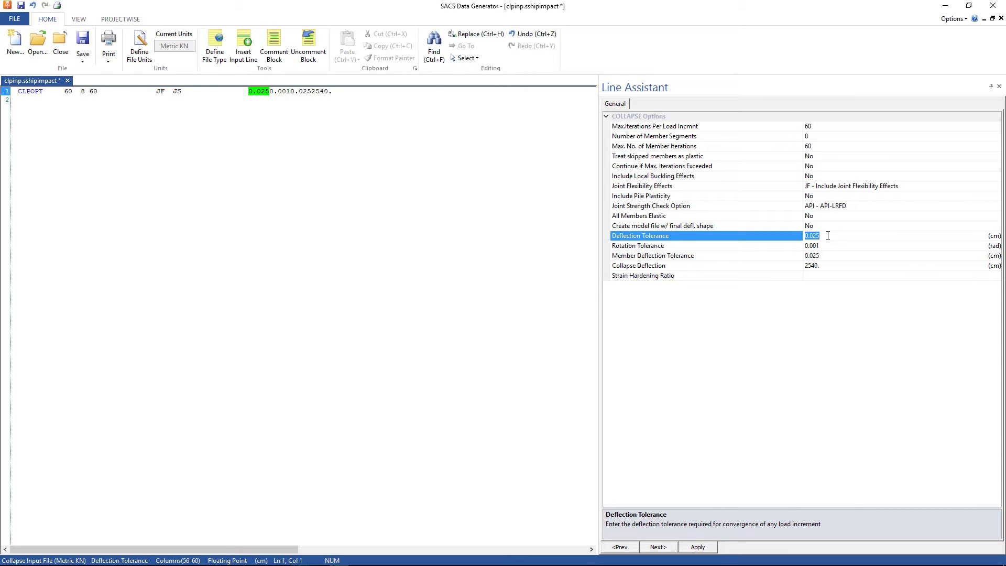
pyautogui.write('0.')
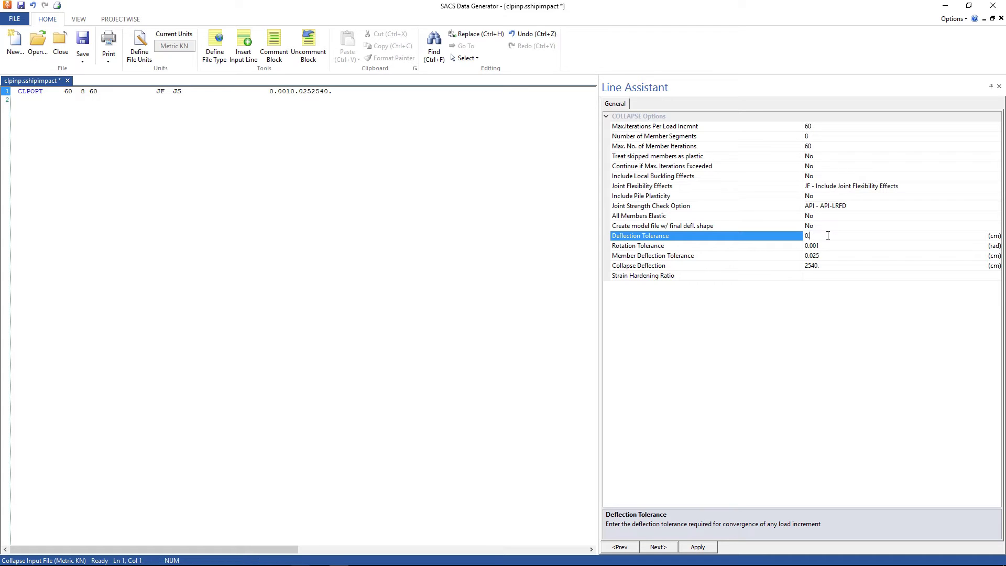
pyautogui.write('1')
pyautogui.press('Return')
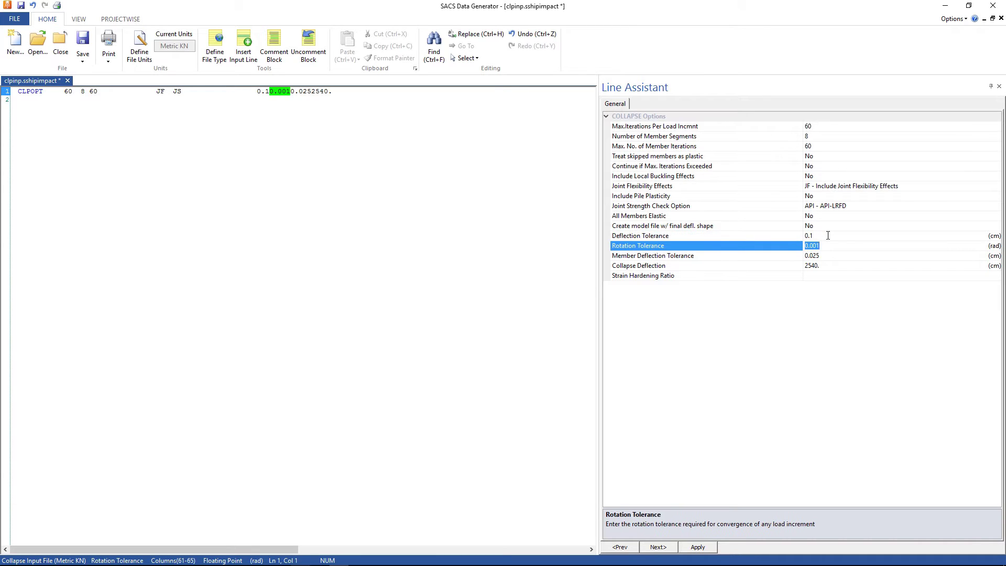
pyautogui.write('0.')
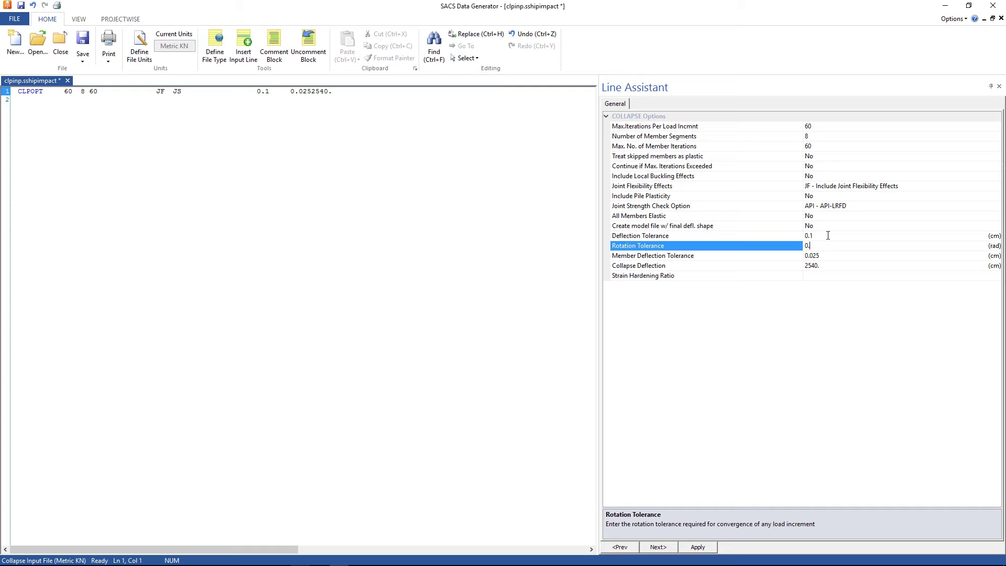
pyautogui.write('001')
pyautogui.press('Return')
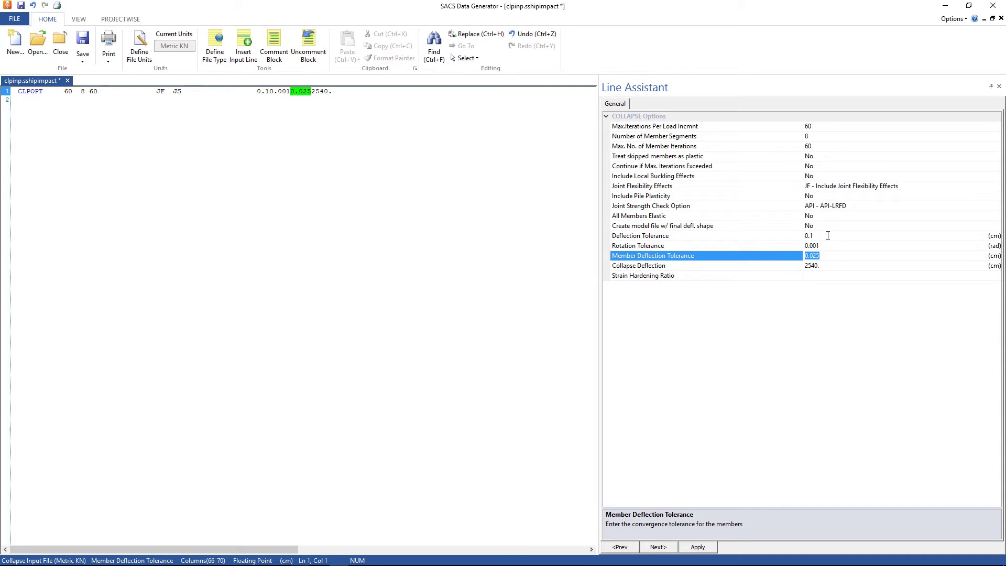
pyautogui.write('0.01')
pyautogui.press('Return')
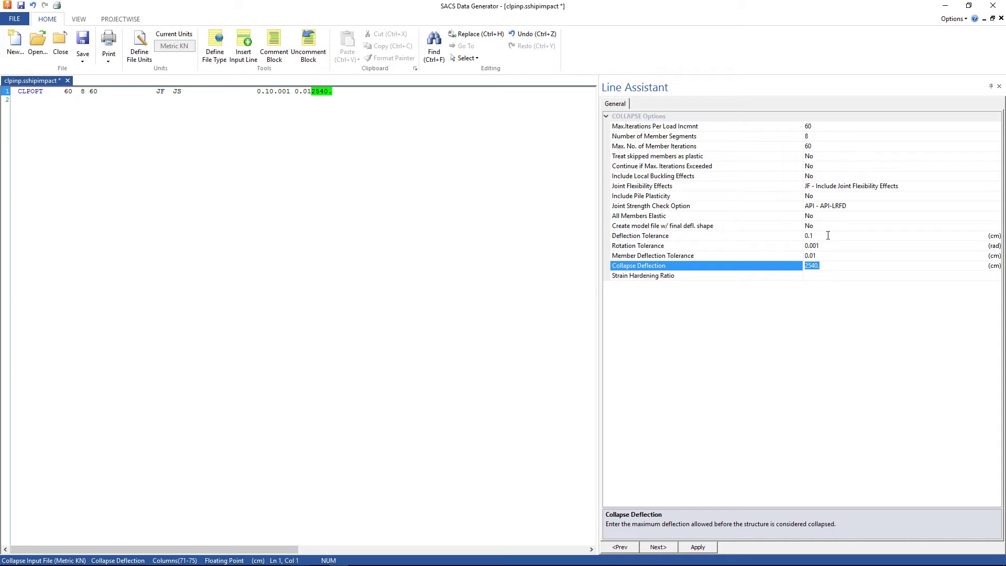
pyautogui.write('500.')
pyautogui.press('Return')
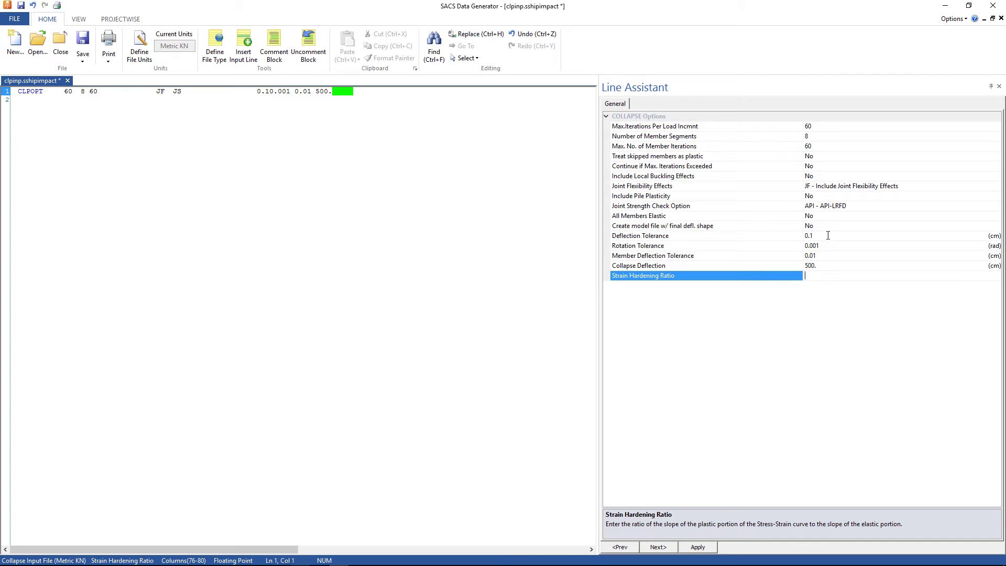
pyautogui.write('0.005')
pyautogui.press('Return')
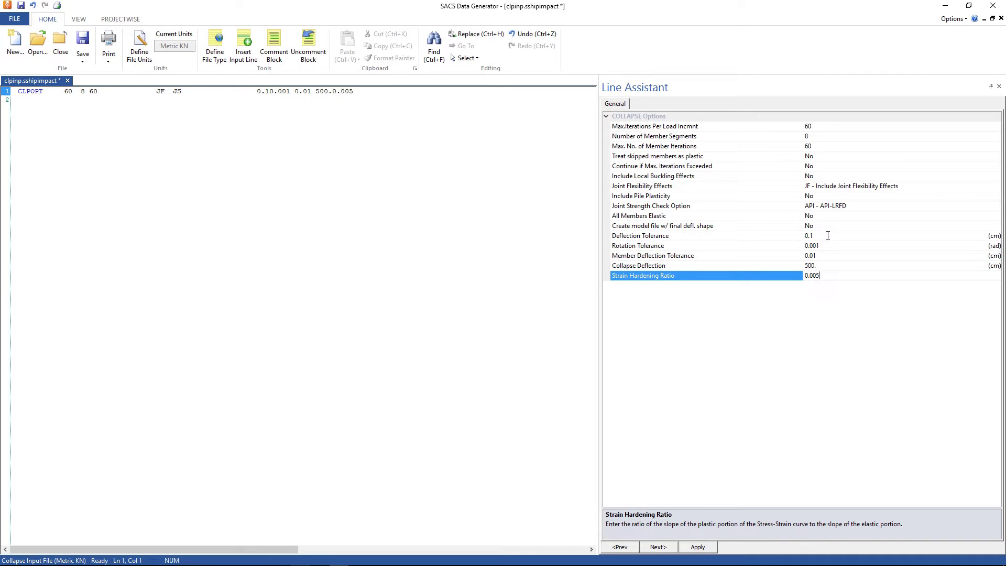
pyautogui.click(705, 547)
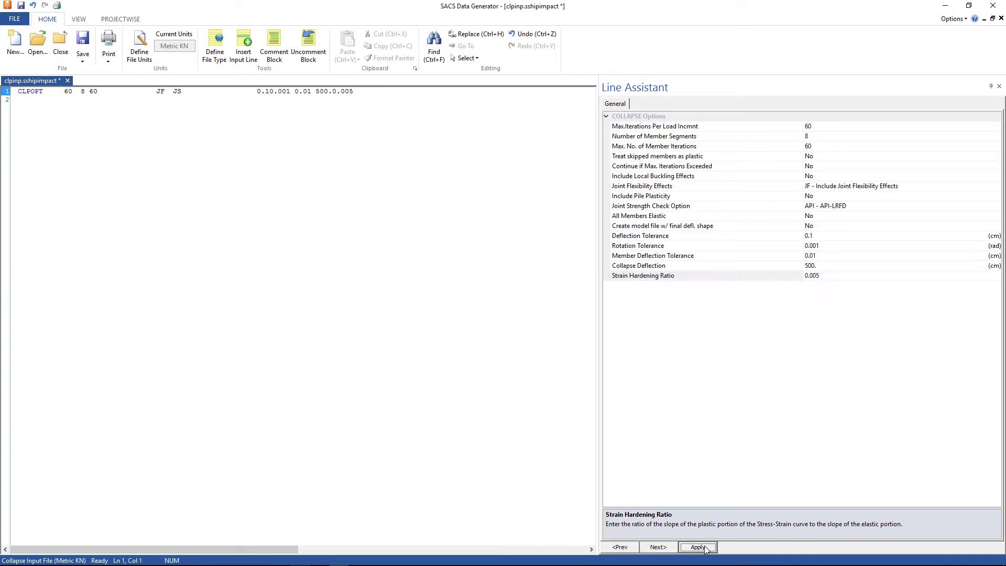
pyautogui.click(380, 95)
# - Insert an LDSEQ loading sequence card on a new line 2
pyautogui.press('Return')
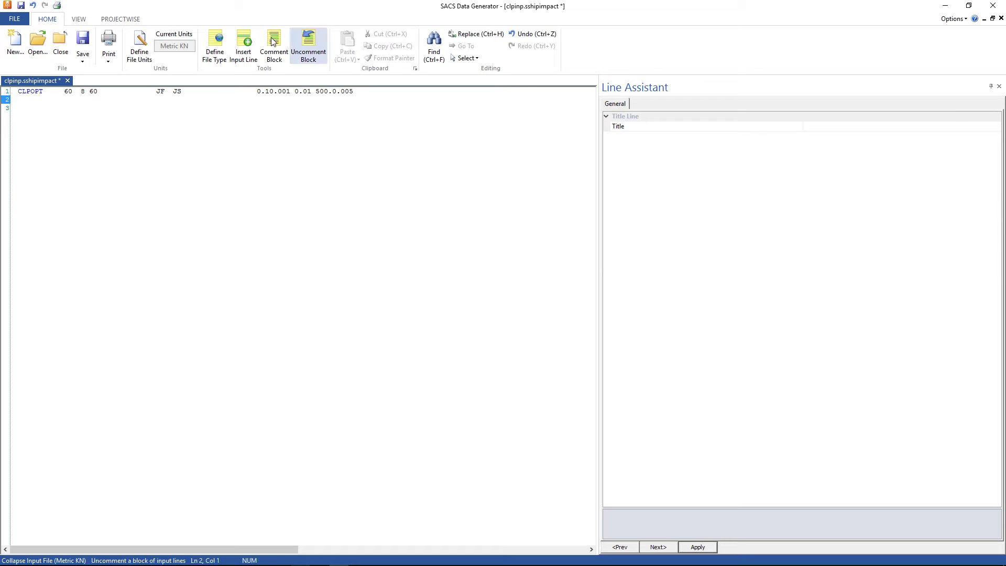
pyautogui.click(239, 55)
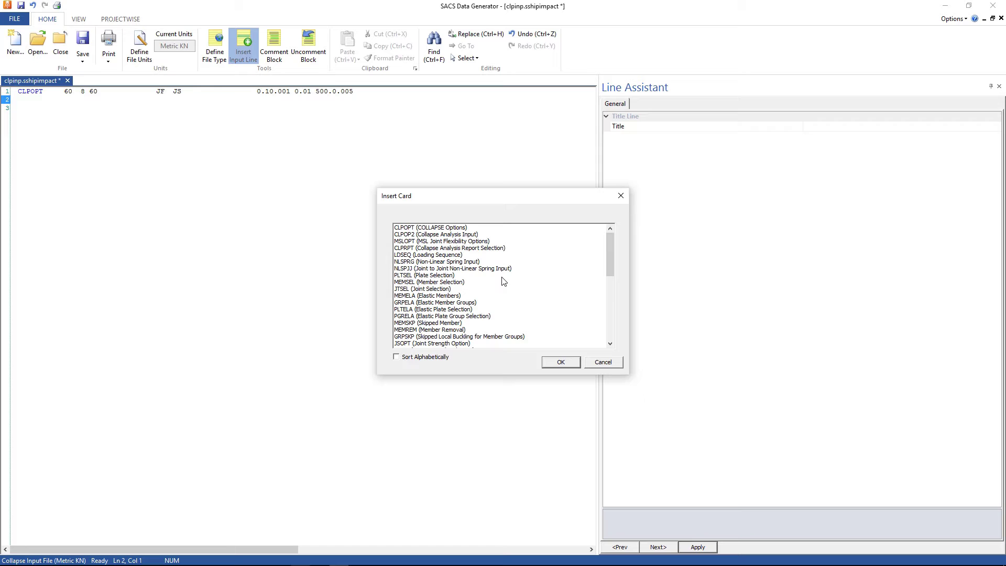
pyautogui.click(443, 256)
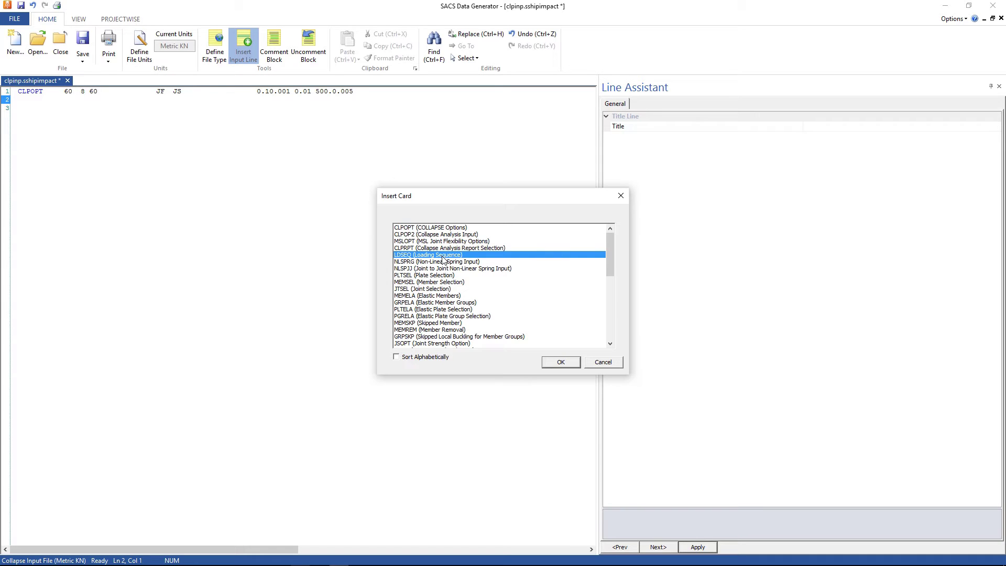
pyautogui.click(558, 364)
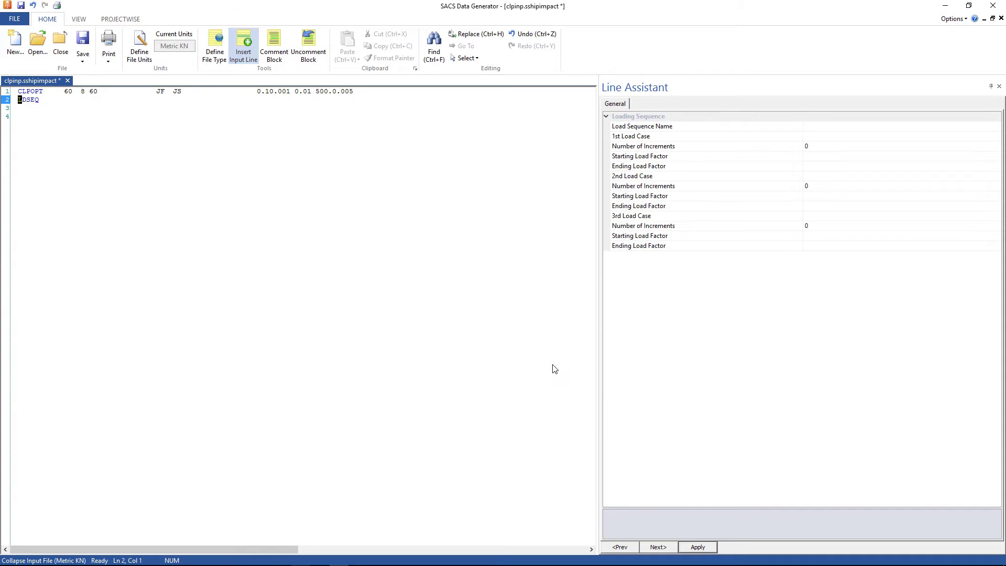
# - Name the sequence SHIP and add DEAD in 1 increment from factor 0 to 1
pyautogui.click(807, 128)
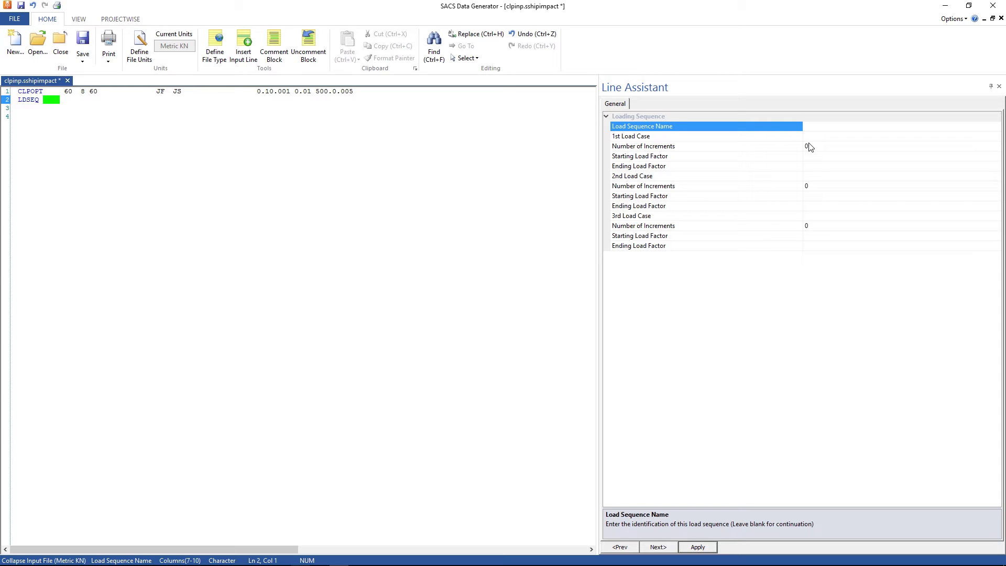
pyautogui.write('SHIP')
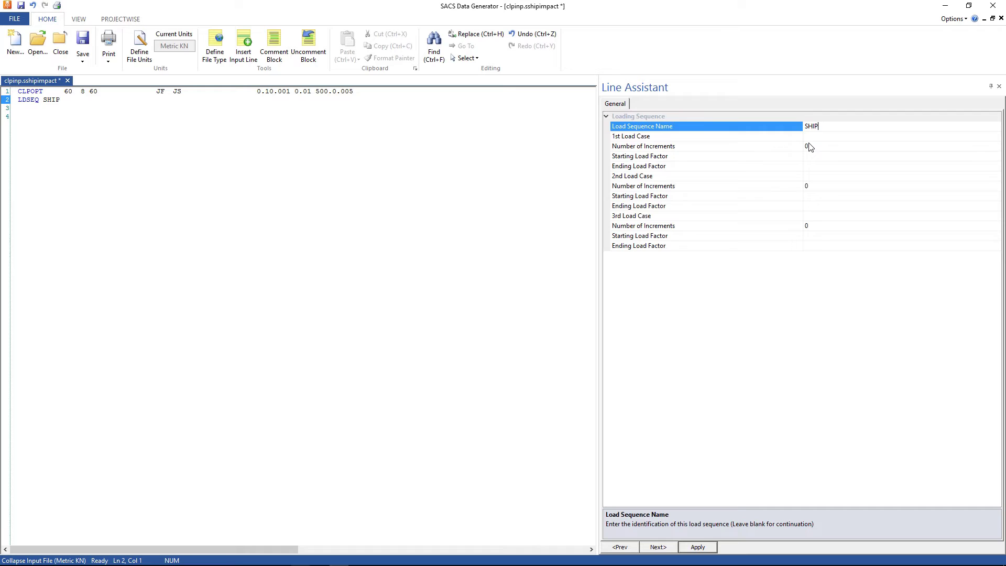
pyautogui.press('Return')
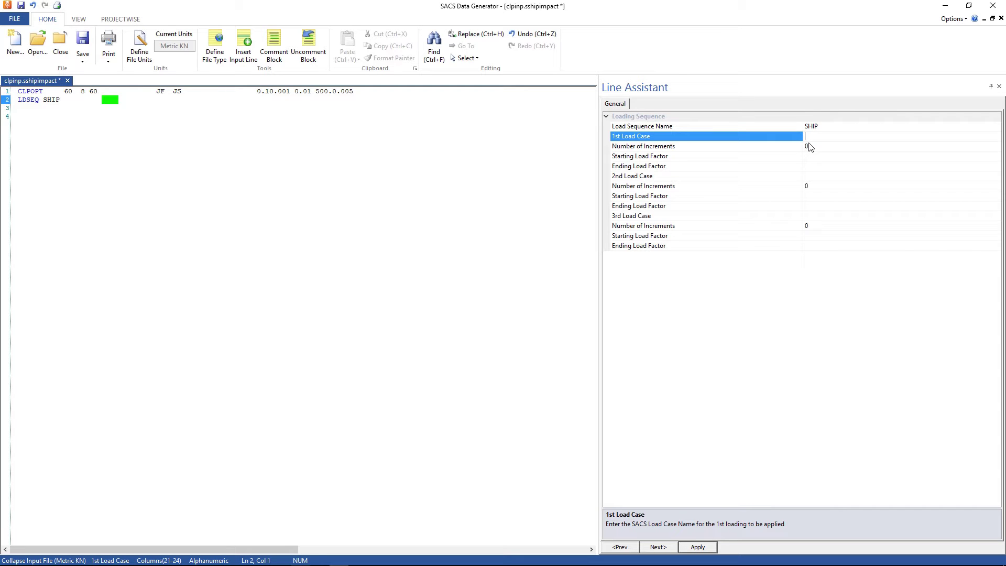
pyautogui.write('DEAD')
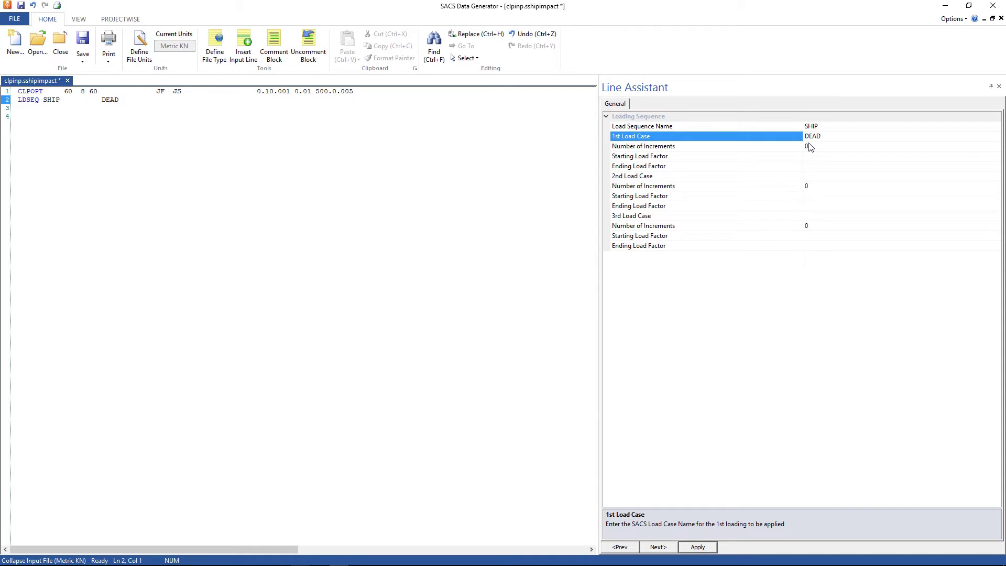
pyautogui.press('Return')
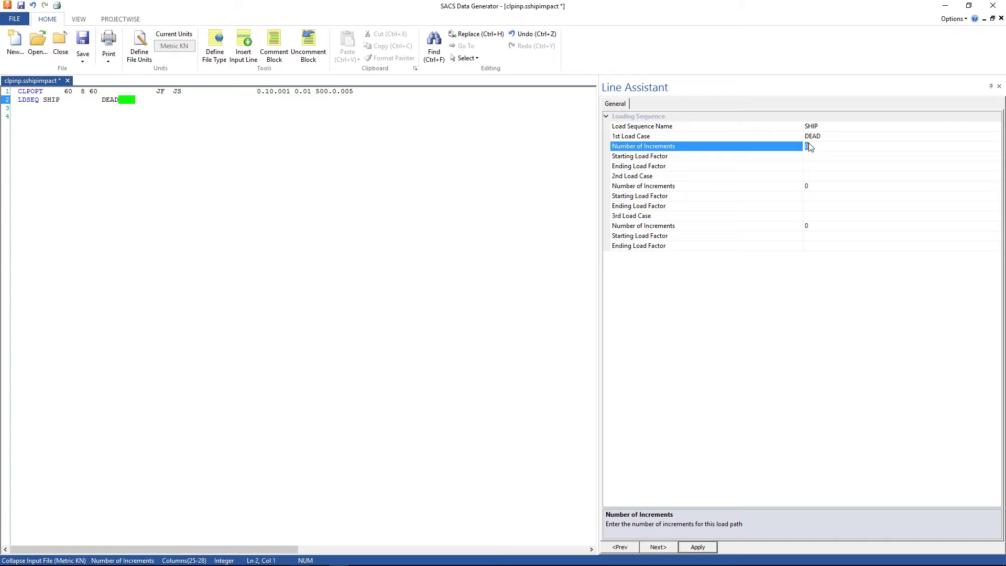
pyautogui.write('1')
pyautogui.press('Return')
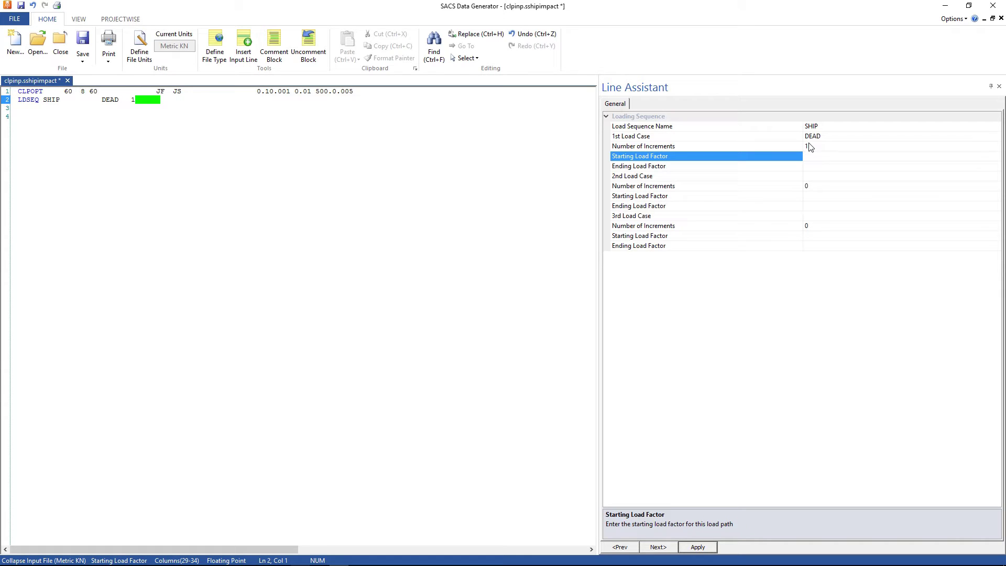
pyautogui.write('0')
pyautogui.press('Return')
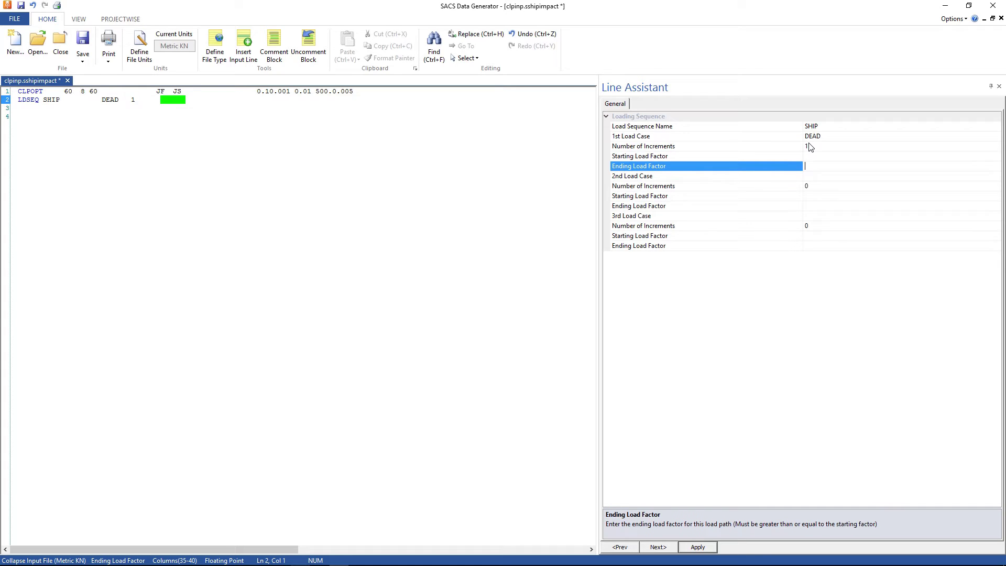
pyautogui.write('1.')
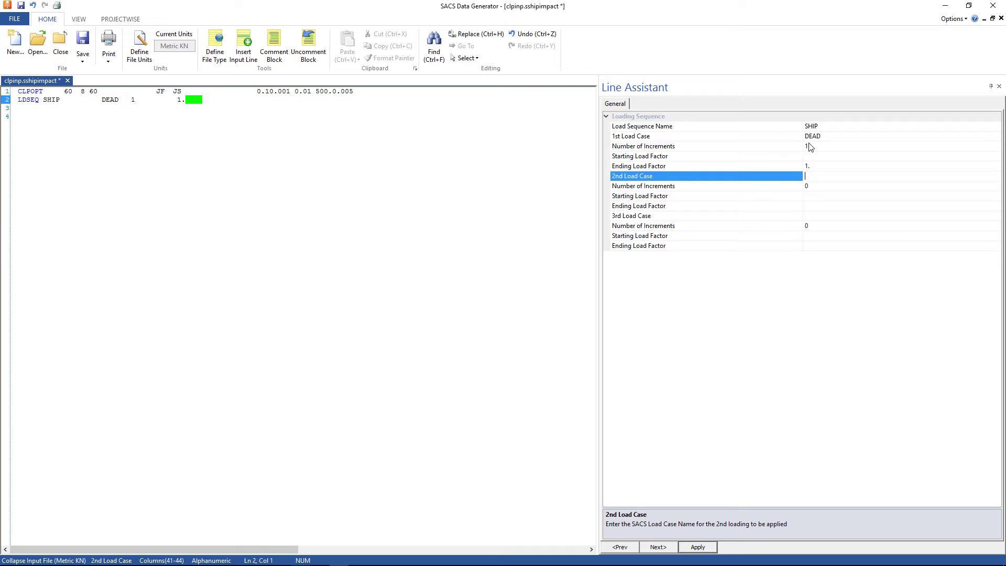
# - Add MASS as the second load case in 1 increment with ending factor 1
pyautogui.write('MASS')
pyautogui.press('Tab')
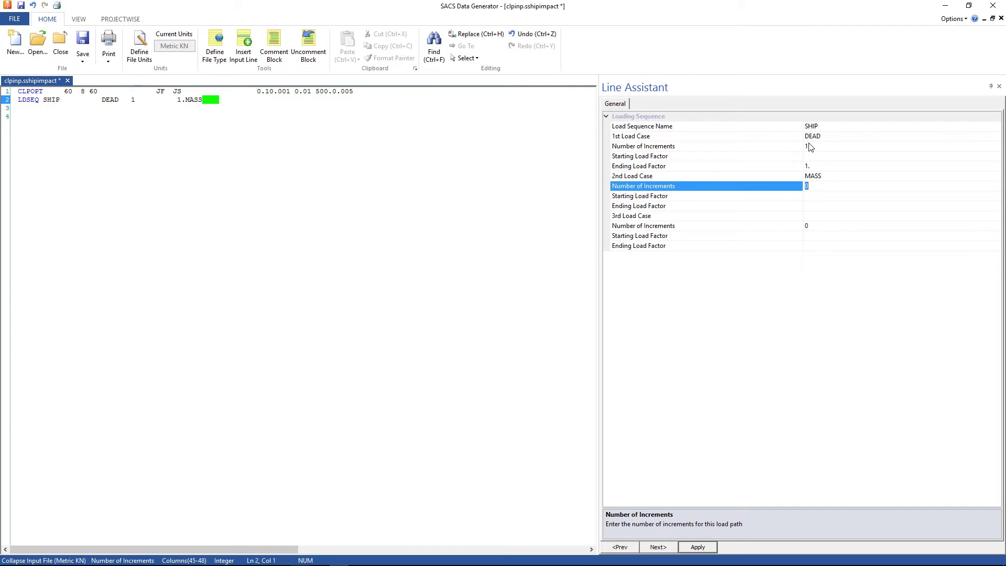
pyautogui.write('1')
pyautogui.press('Tab')
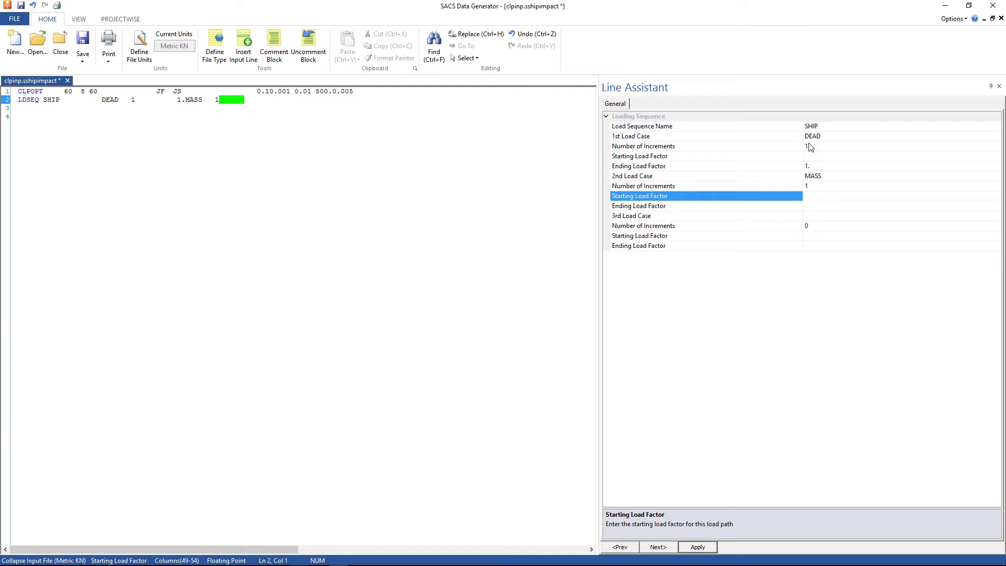
pyautogui.press('Tab')
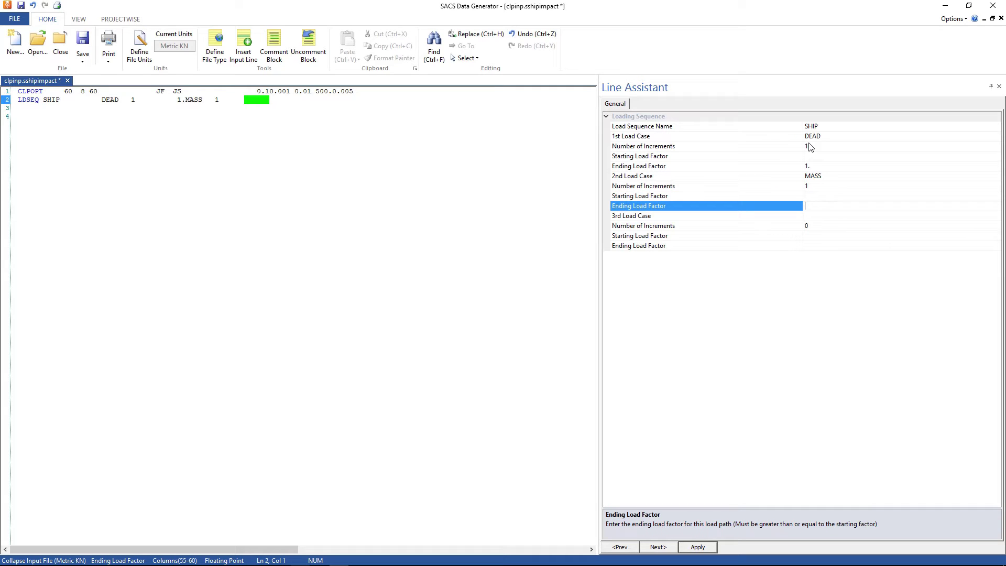
pyautogui.write('1')
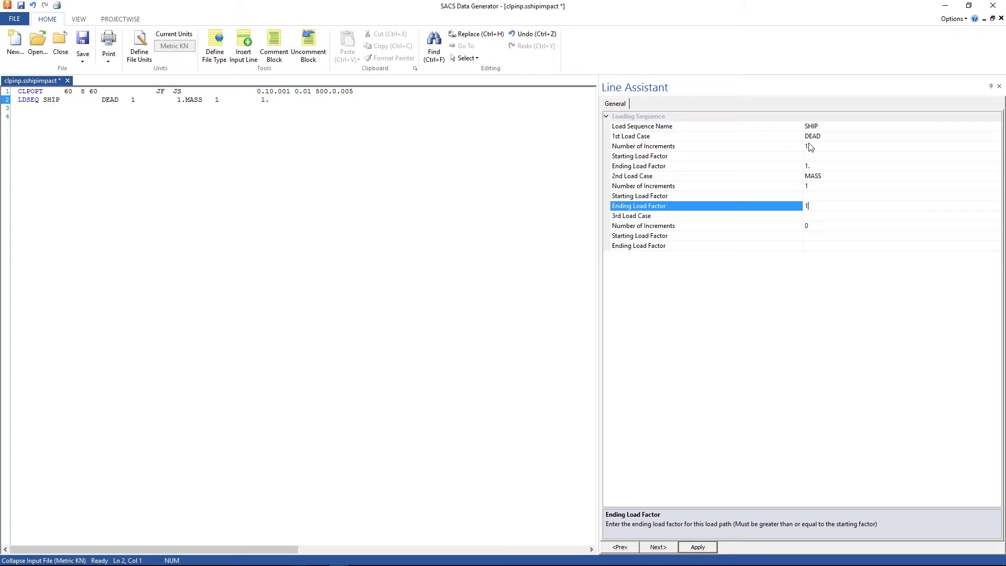
pyautogui.press('Tab')
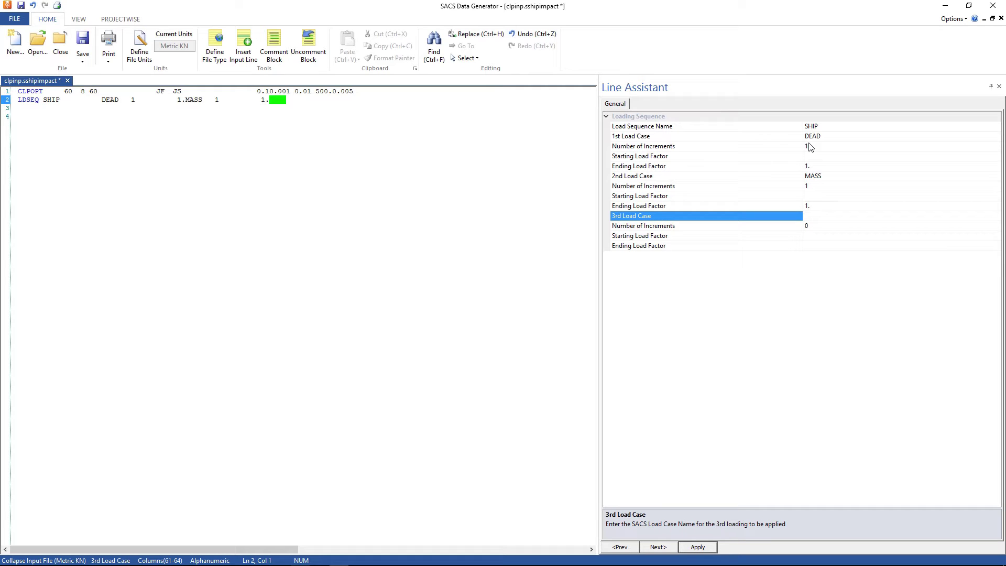
# - Add SHIM as the third case with 100 increments to factor 1, and apply
pyautogui.write('SHIM')
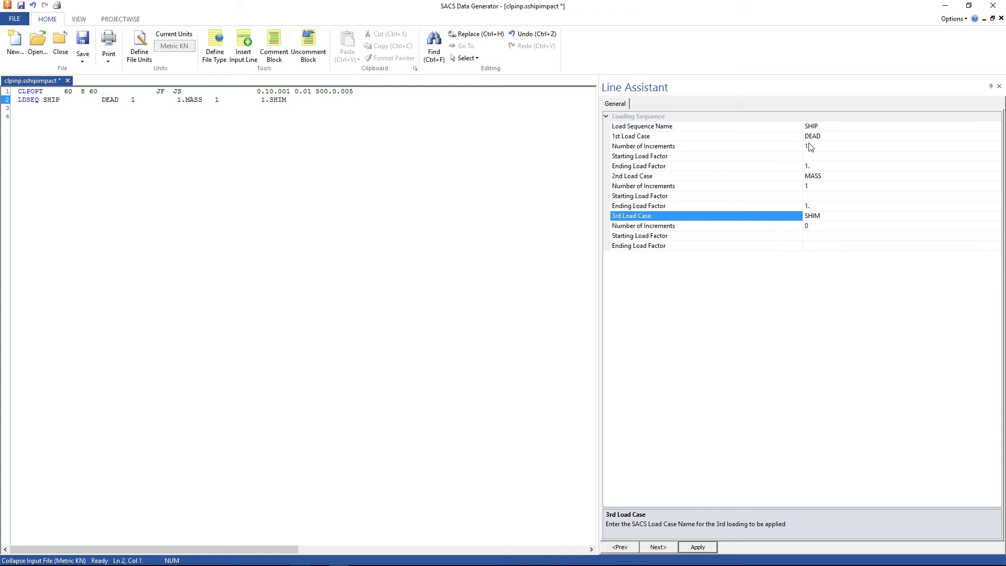
pyautogui.press('Tab')
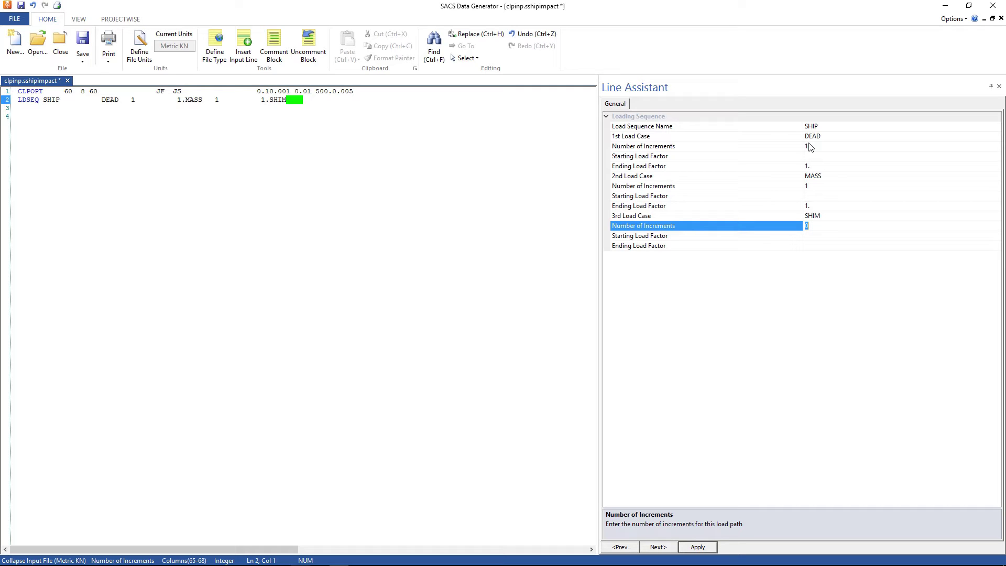
pyautogui.write('100')
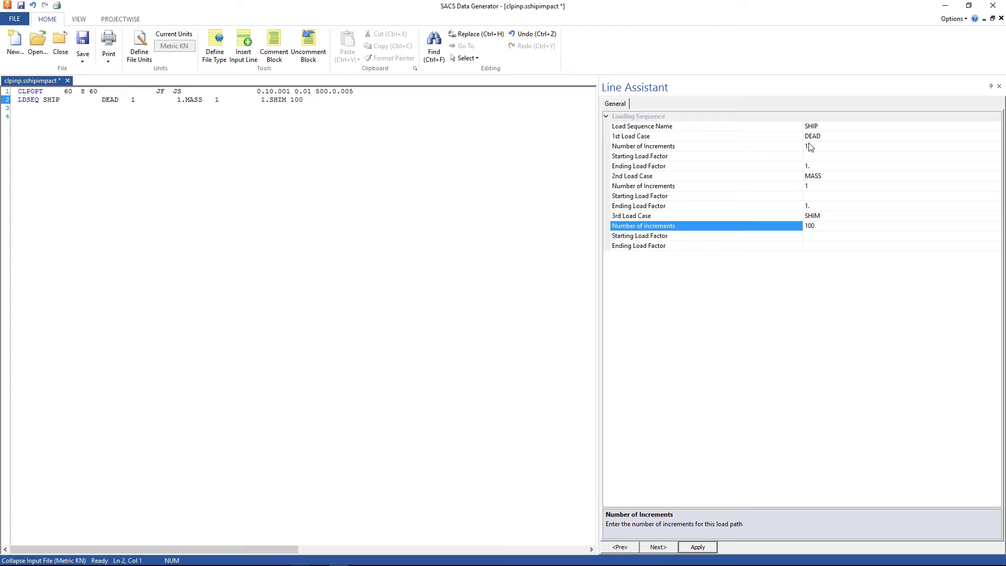
pyautogui.press('Tab')
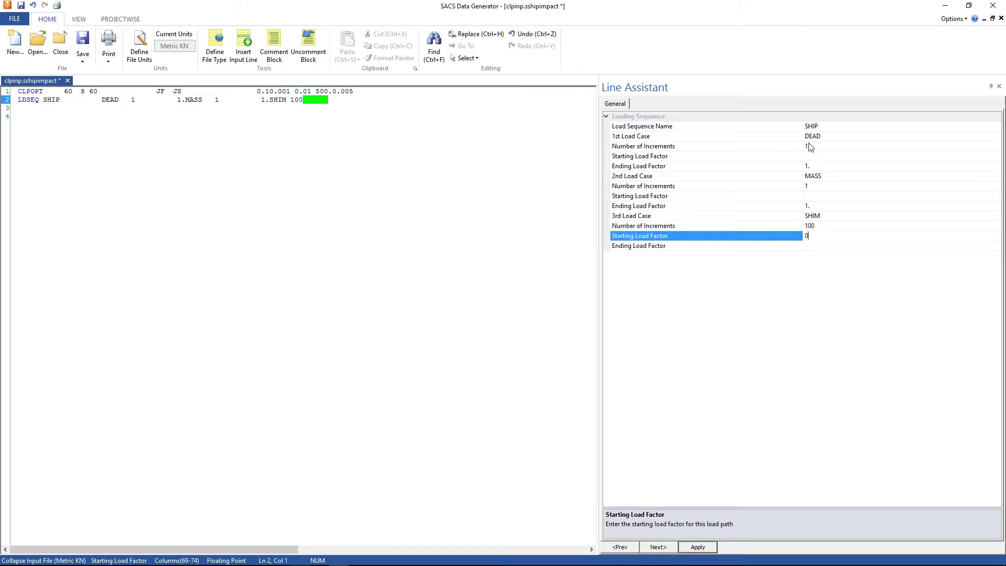
pyautogui.press('Tab')
pyautogui.write('1')
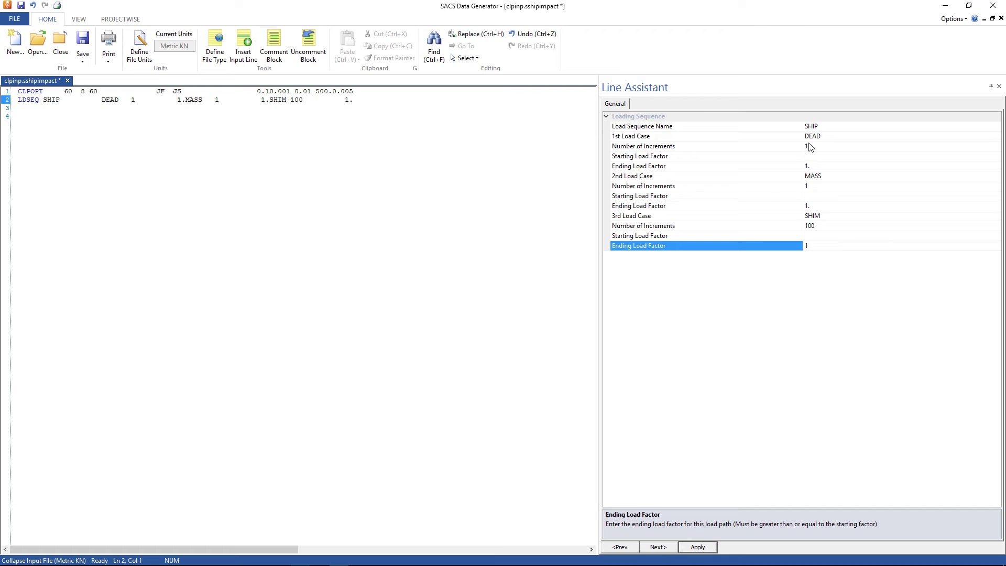
pyautogui.click(697, 547)
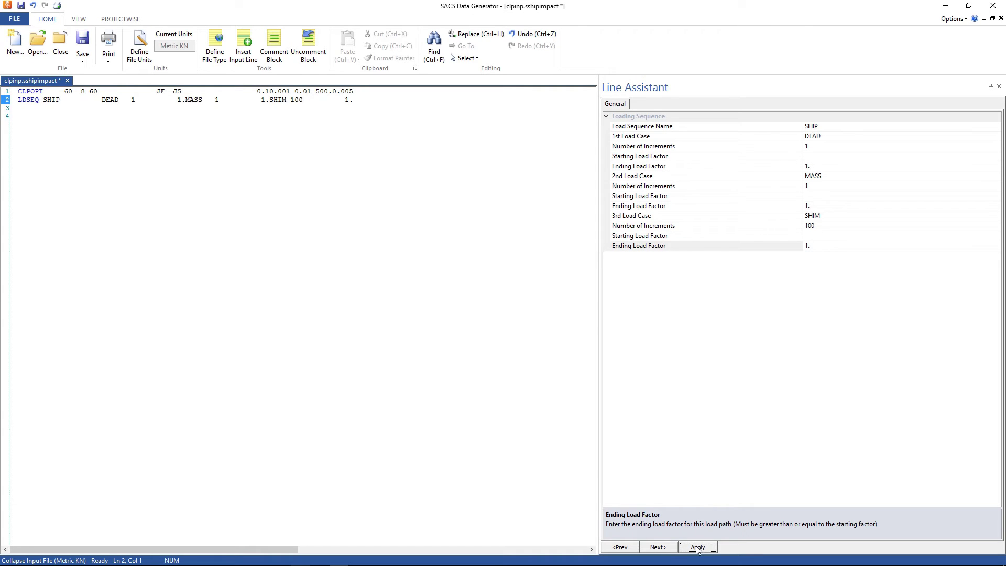
pyautogui.click(369, 102)
# - Insert a GRPELA elastic member groups card on a new line
pyautogui.press('Return')
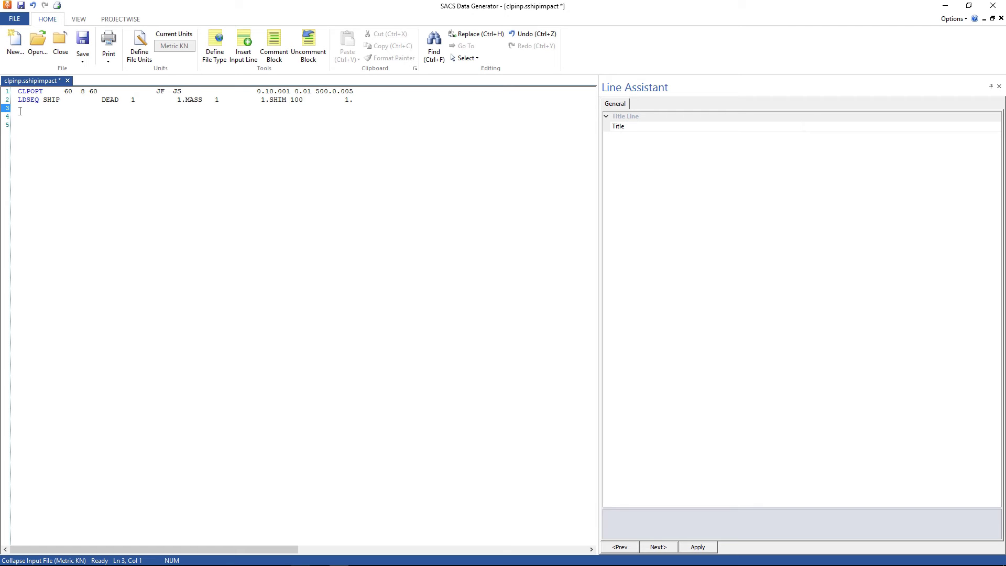
pyautogui.click(244, 52)
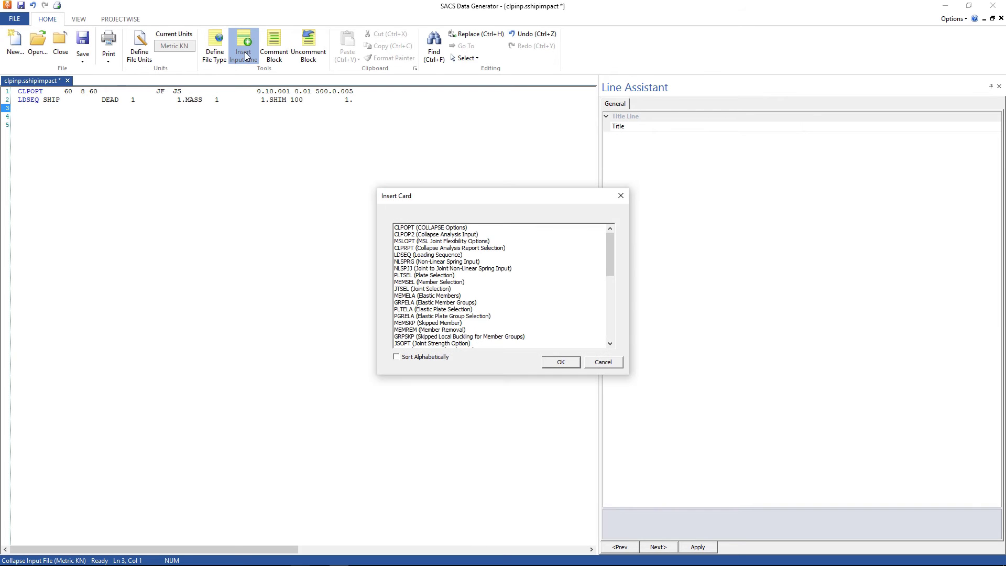
pyautogui.click(428, 303)
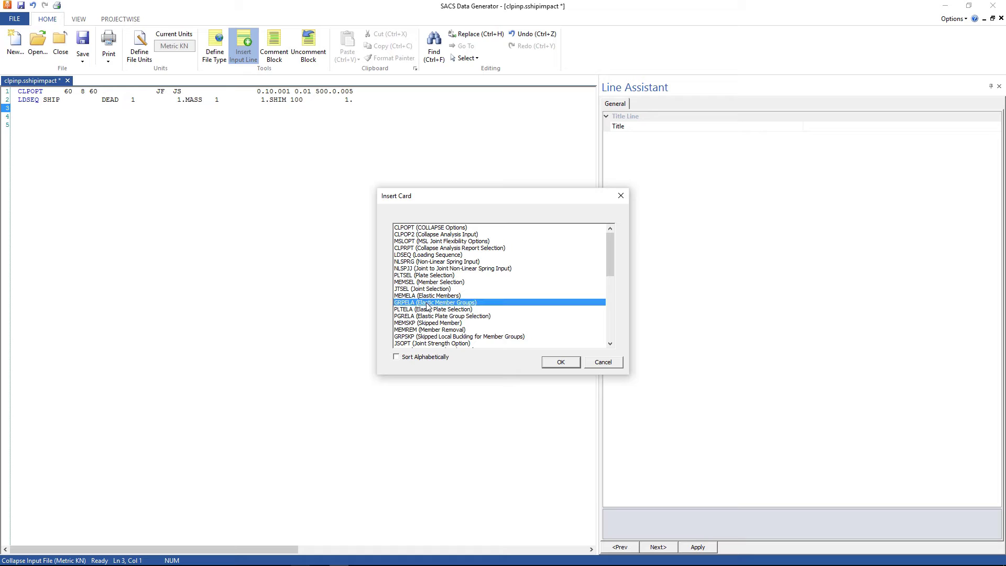
pyautogui.click(557, 363)
# - List groups W01, W02 and W.B on the GRPELA line, apply, and start a new line
pyautogui.click(807, 127)
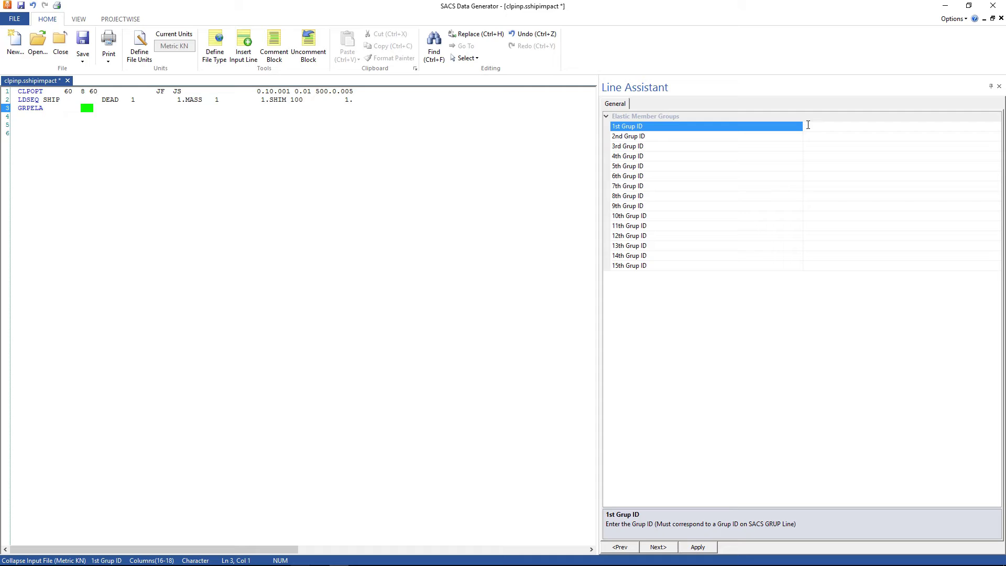
pyautogui.write('W01')
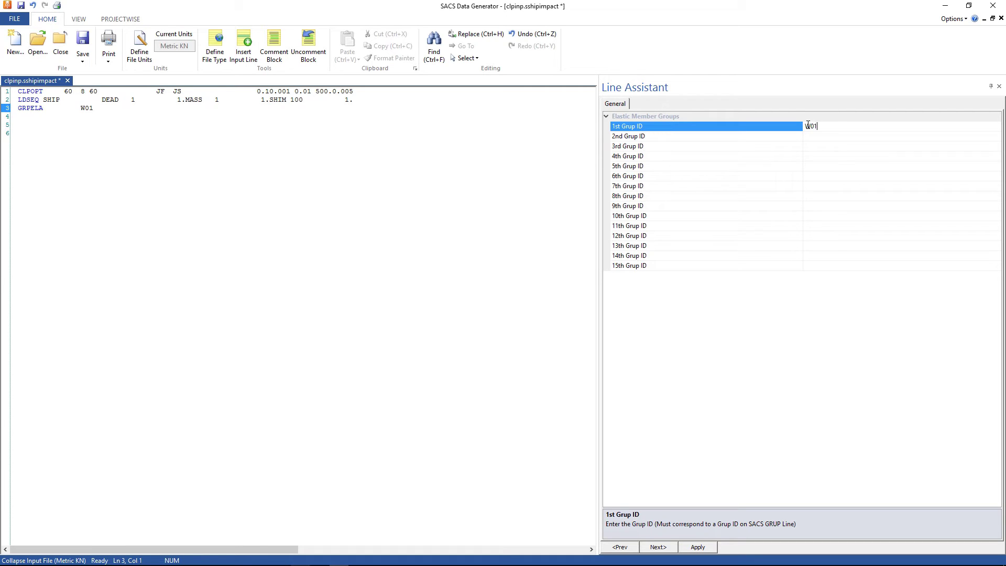
pyautogui.press('Down')
pyautogui.write('W02')
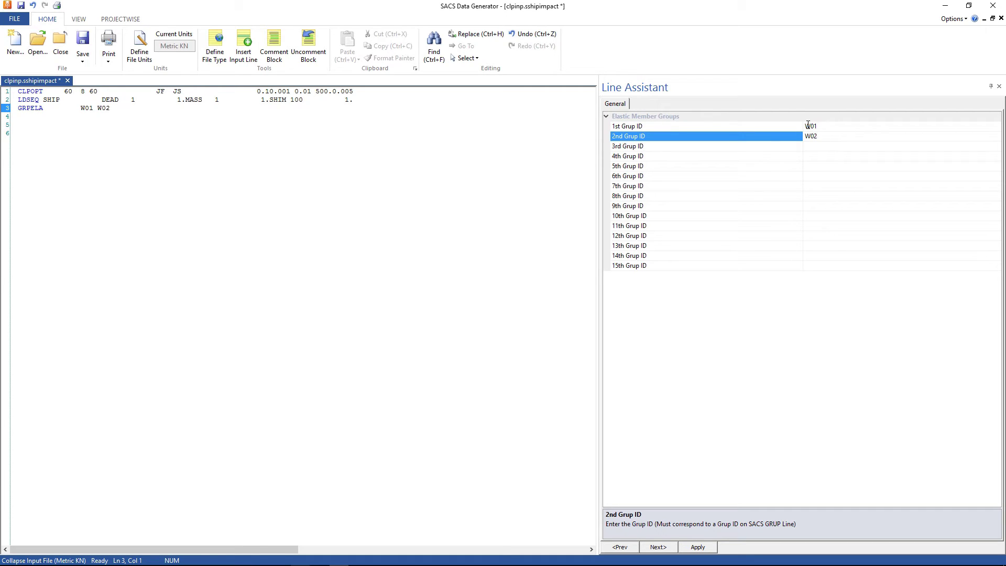
pyautogui.press('Down')
pyautogui.write('W.')
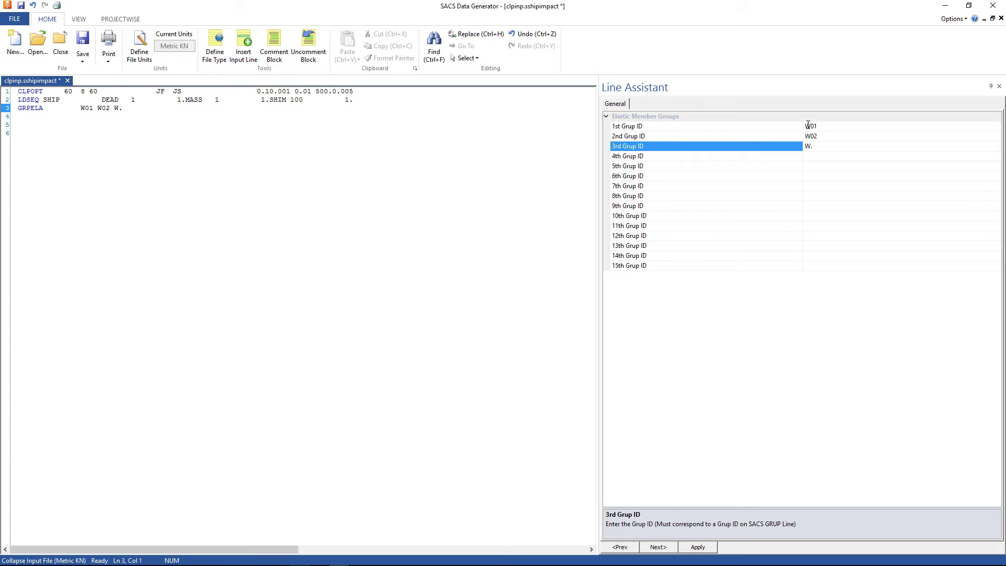
pyautogui.write('B')
pyautogui.click(714, 547)
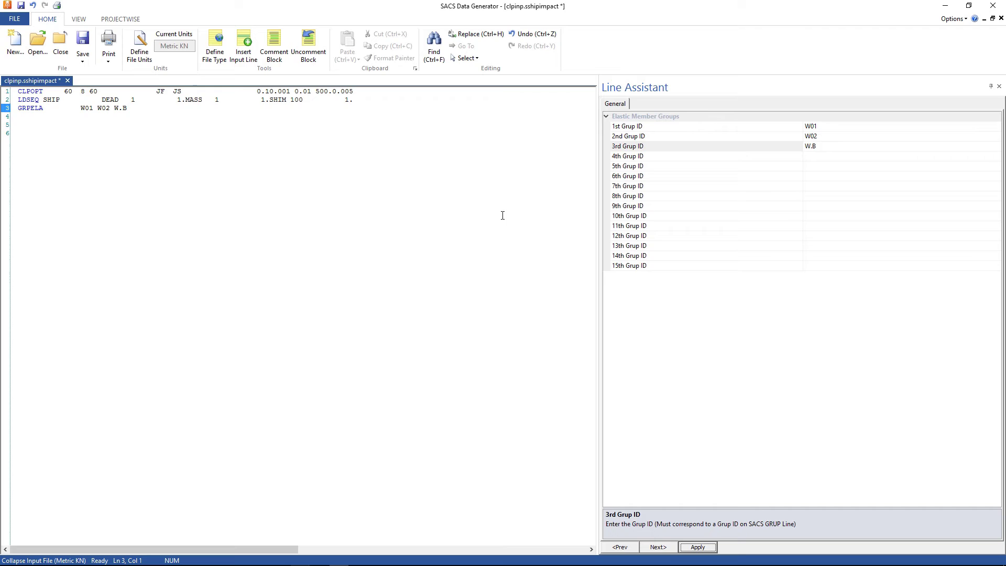
pyautogui.click(138, 109)
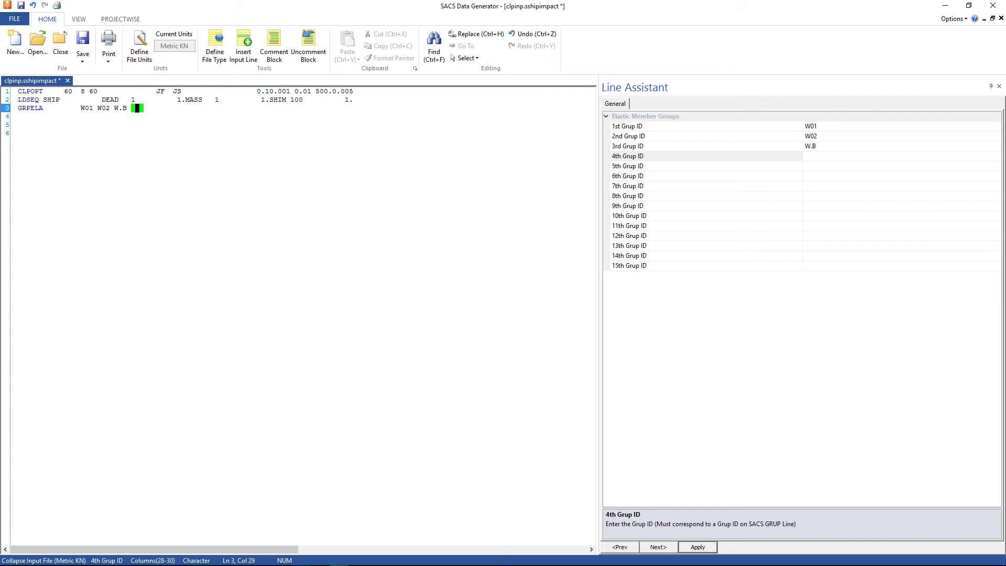
pyautogui.press('Return')
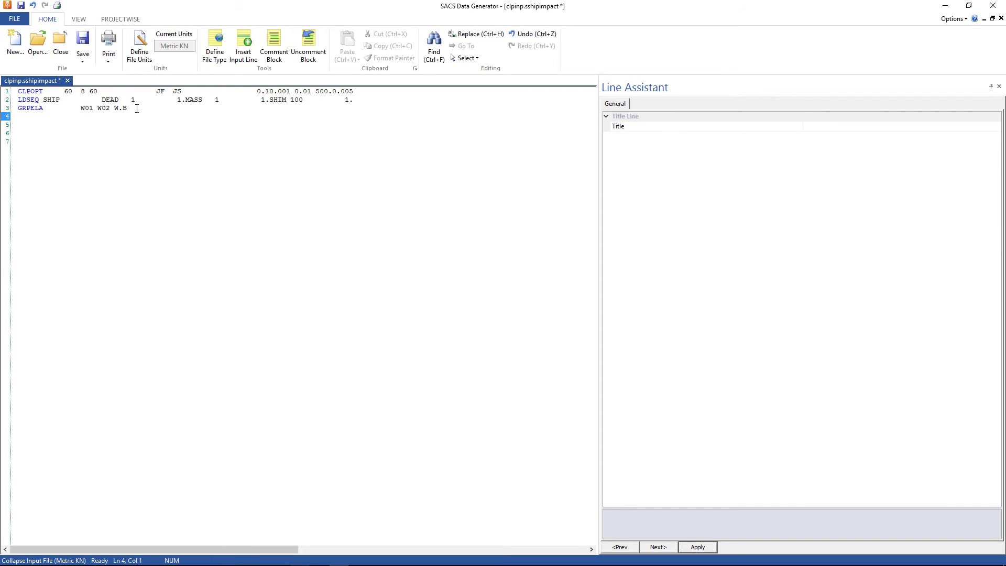
# - Insert an IMPACT card on line 4 with load case SHIM at joint IMPJ
pyautogui.click(245, 53)
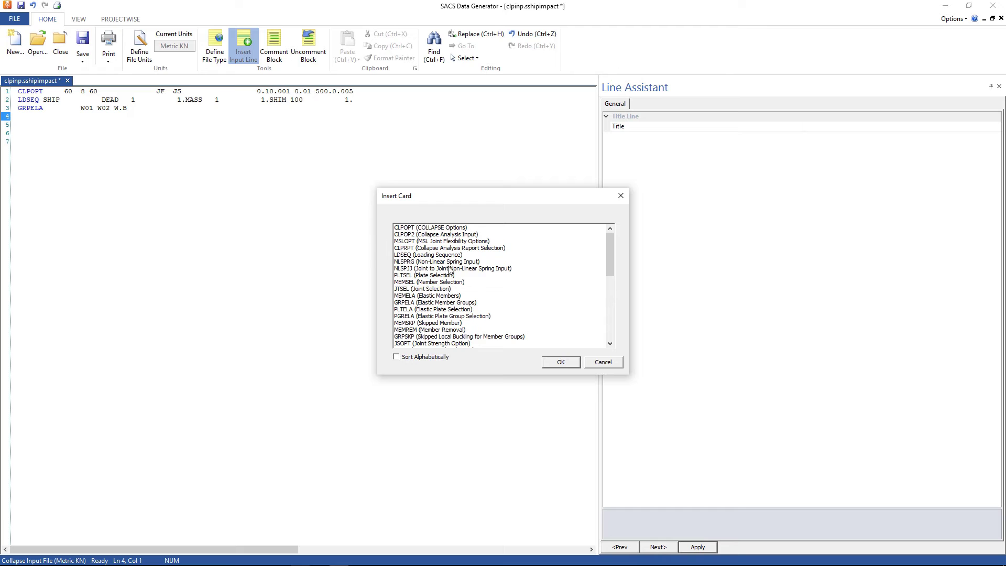
pyautogui.moveTo(612, 255); pyautogui.dragTo(608, 305)
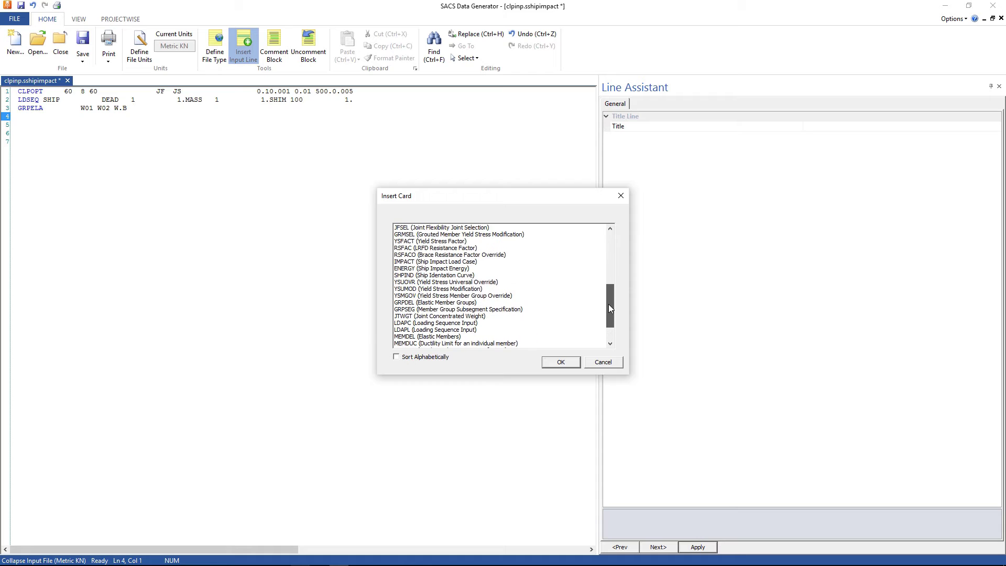
pyautogui.click(462, 262)
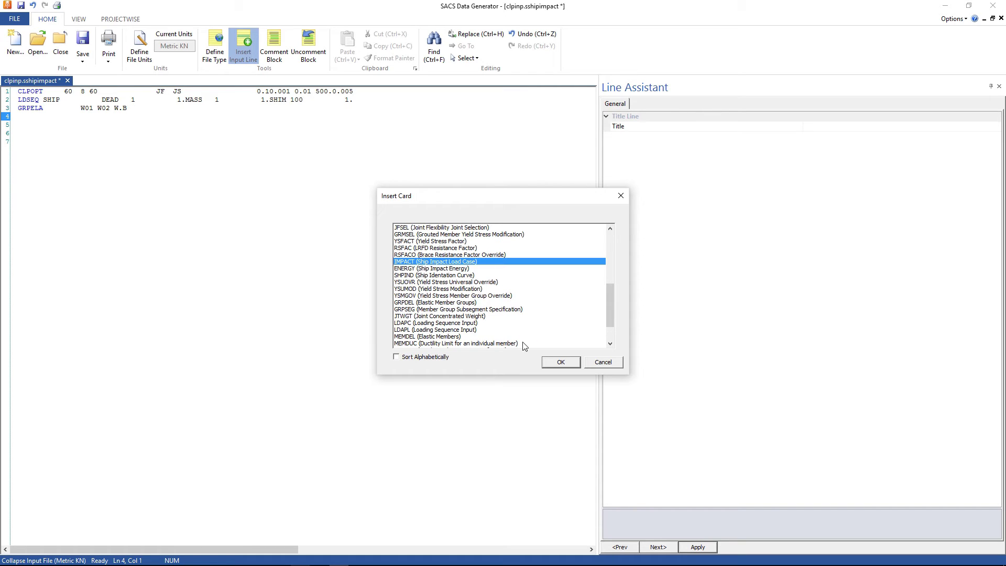
pyautogui.click(565, 362)
pyautogui.click(809, 127)
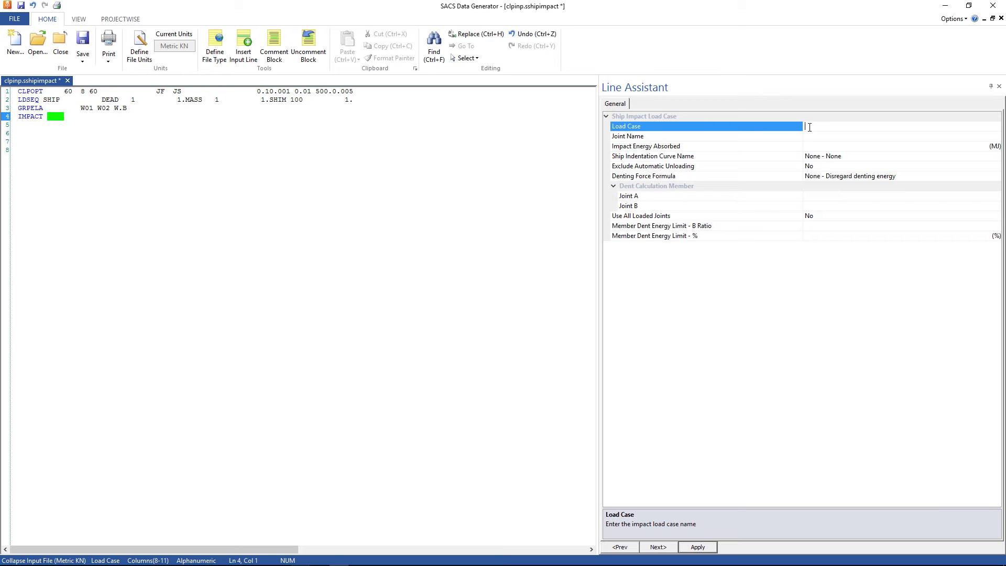
pyautogui.write('SHIM')
pyautogui.press('Tab')
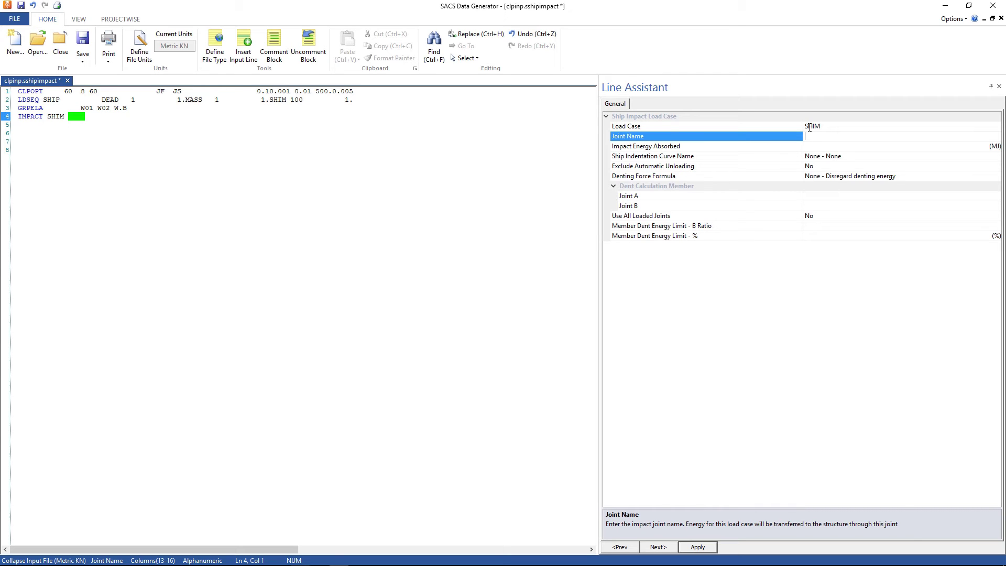
pyautogui.write('IMPJ')
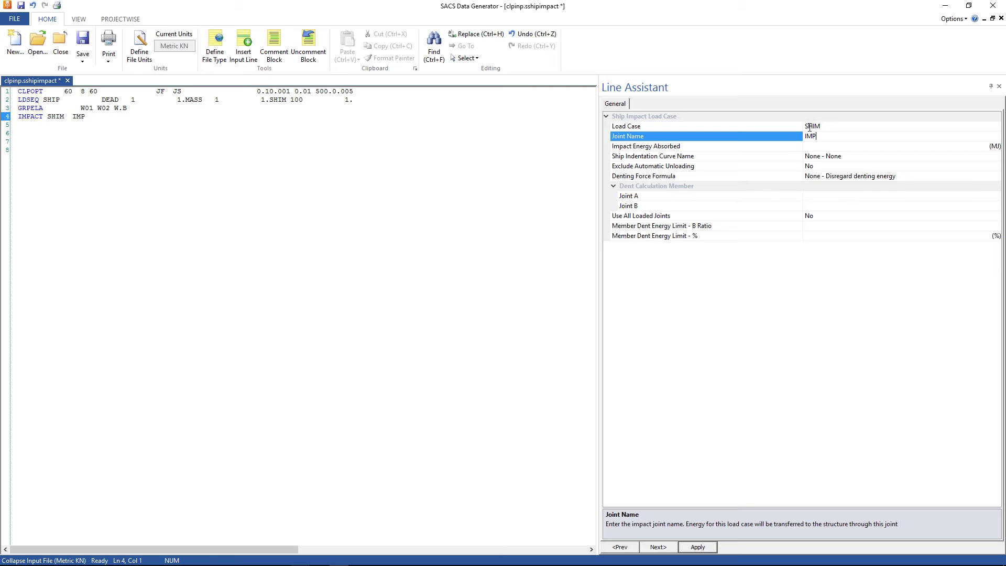
# - Use the Furnes denting formula with dent member IMPJ–401L and apply
pyautogui.press('Tab')
pyautogui.press('Tab')
pyautogui.click(830, 178)
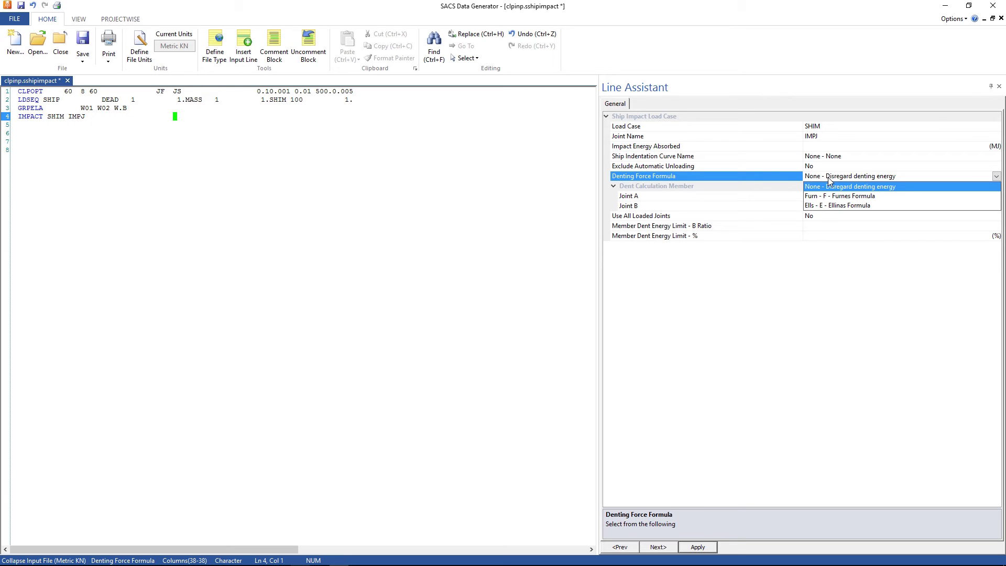
pyautogui.click(875, 196)
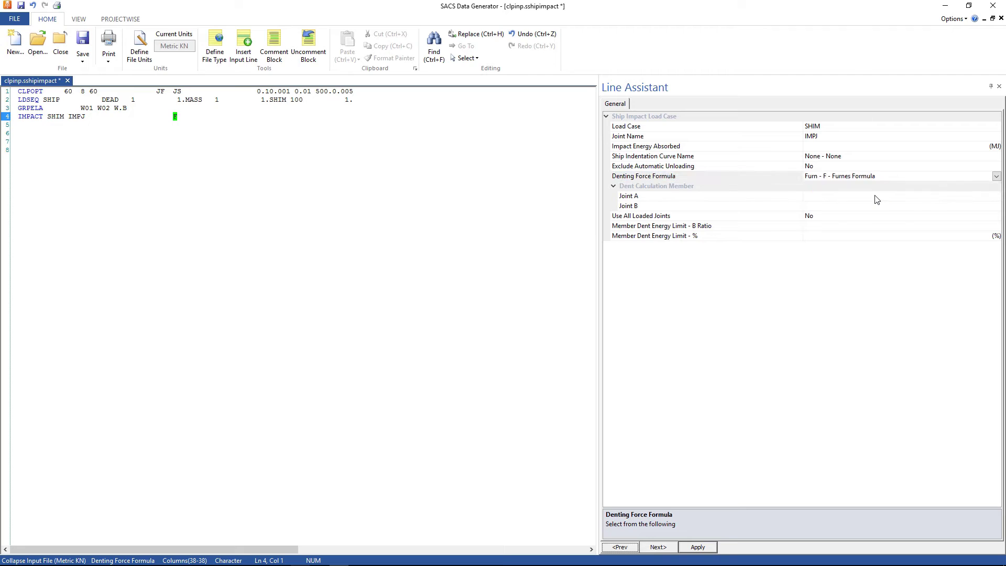
pyautogui.click(844, 197)
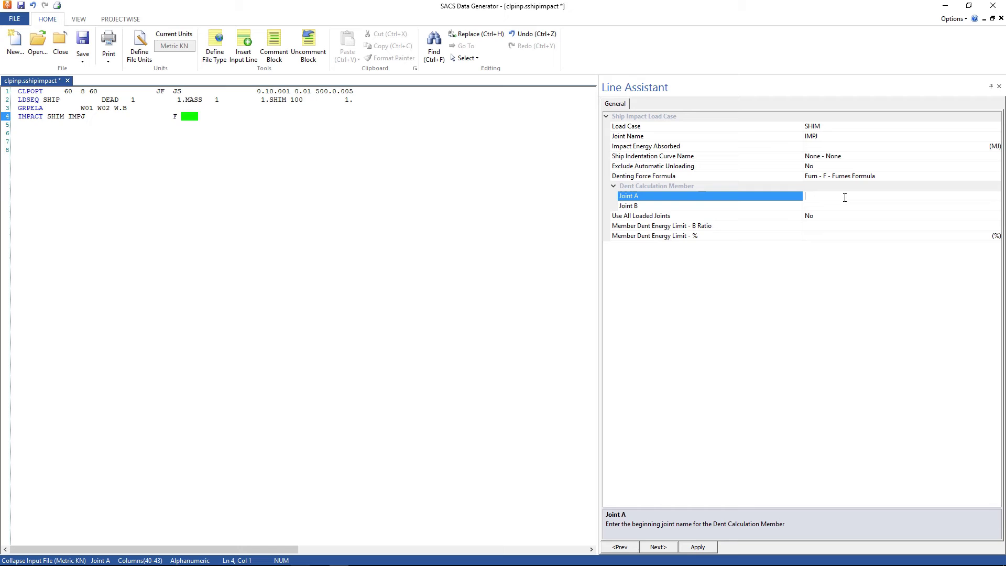
pyautogui.write('IMPJ')
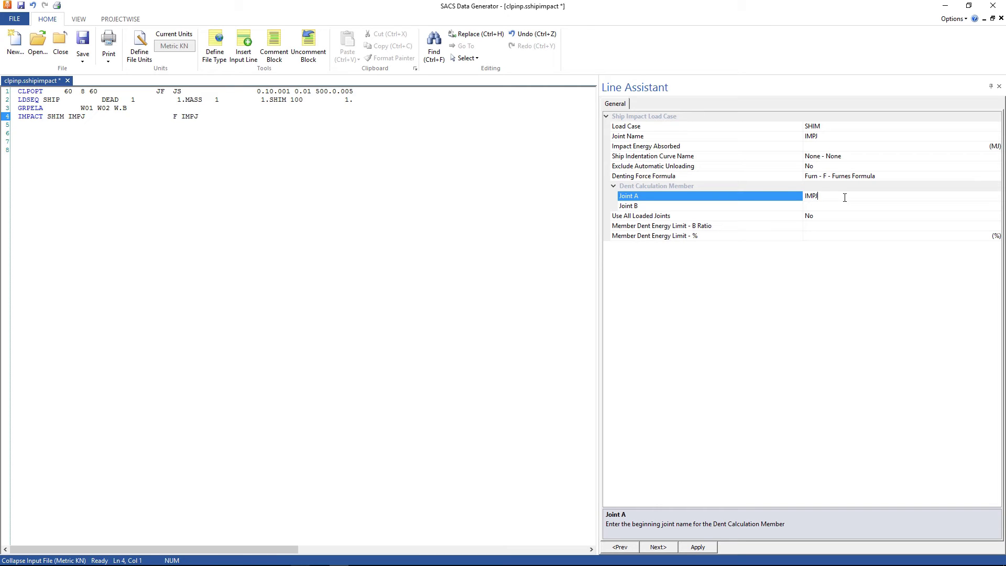
pyautogui.press('Return')
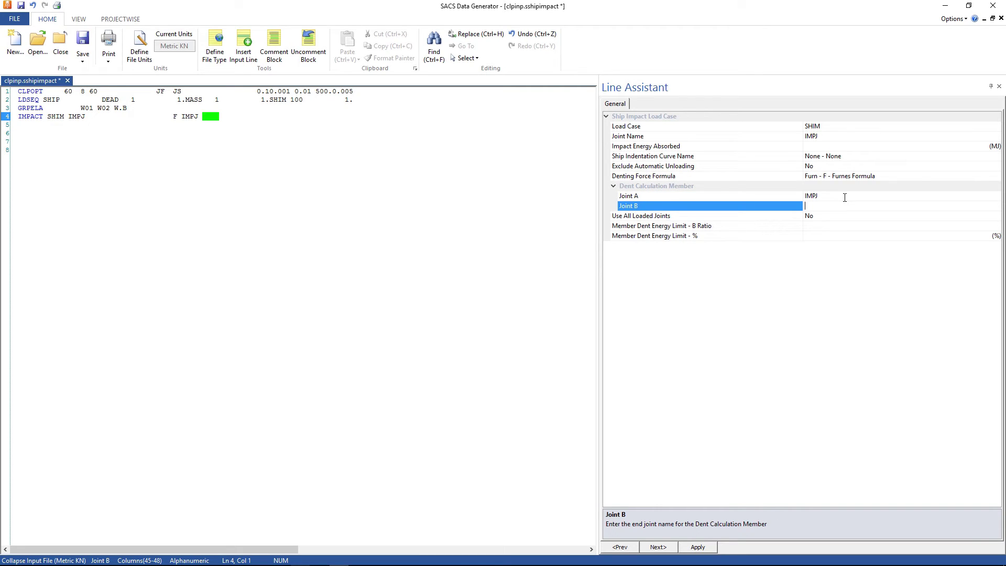
pyautogui.write('401')
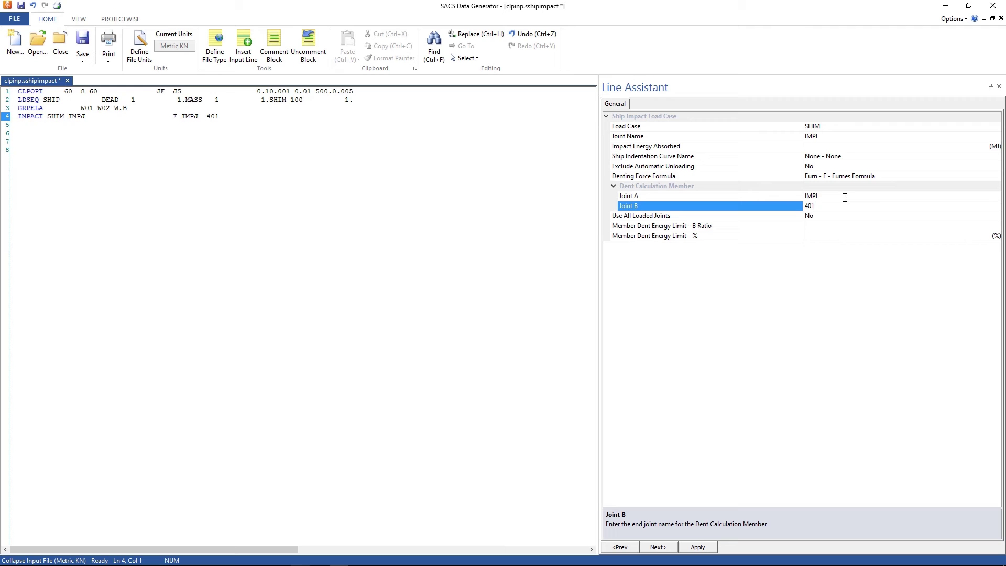
pyautogui.write('L')
pyautogui.click(708, 547)
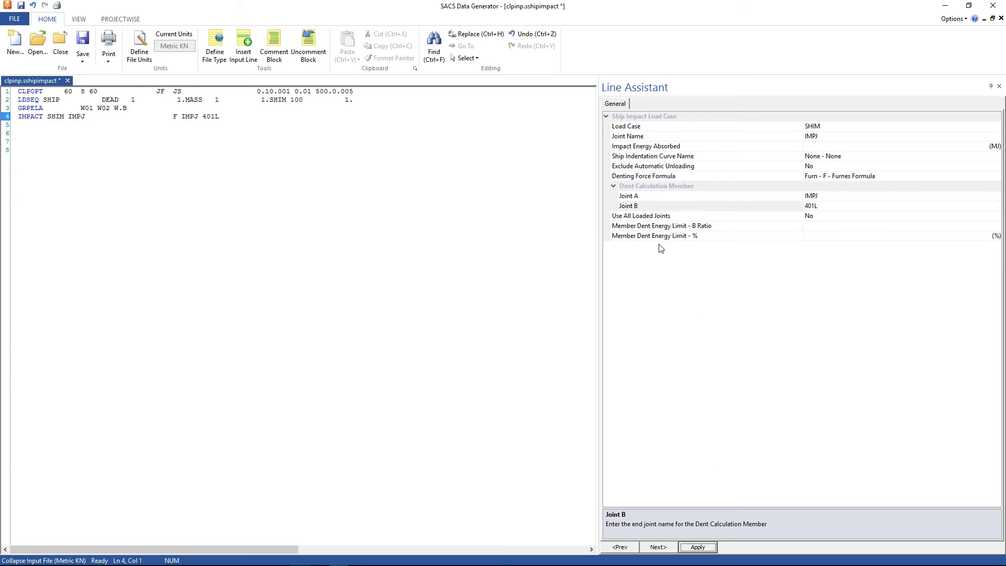
pyautogui.click(738, 160)
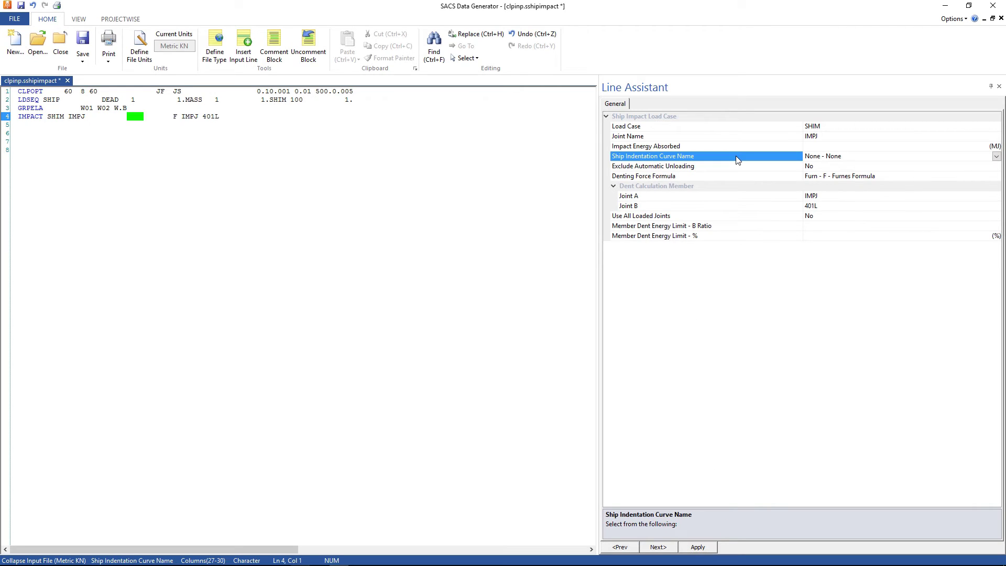
# - Type MAR1 in capitals as the ship indentation curve name on line 4
pyautogui.click(132, 116)
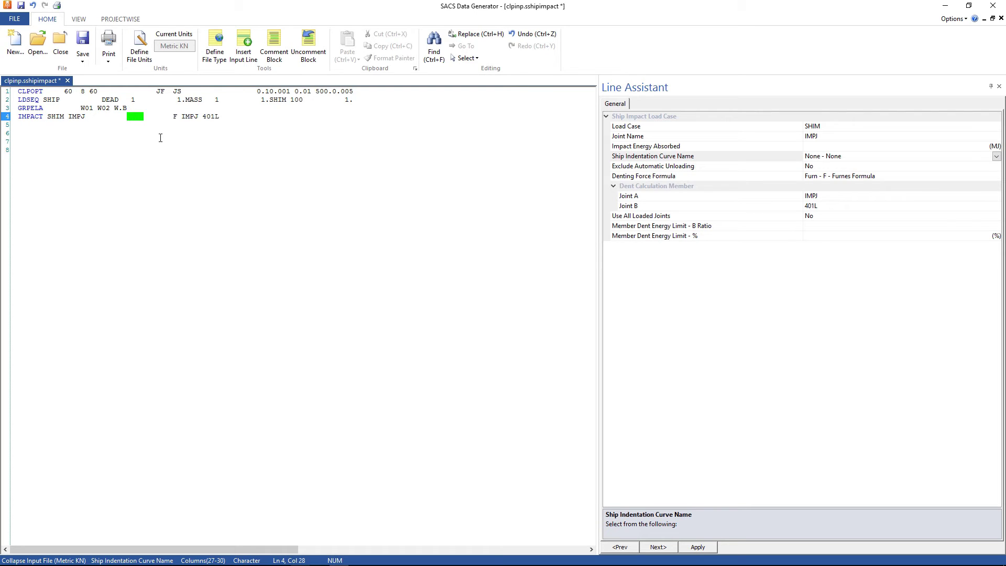
pyautogui.press('Left')
pyautogui.click(996, 156)
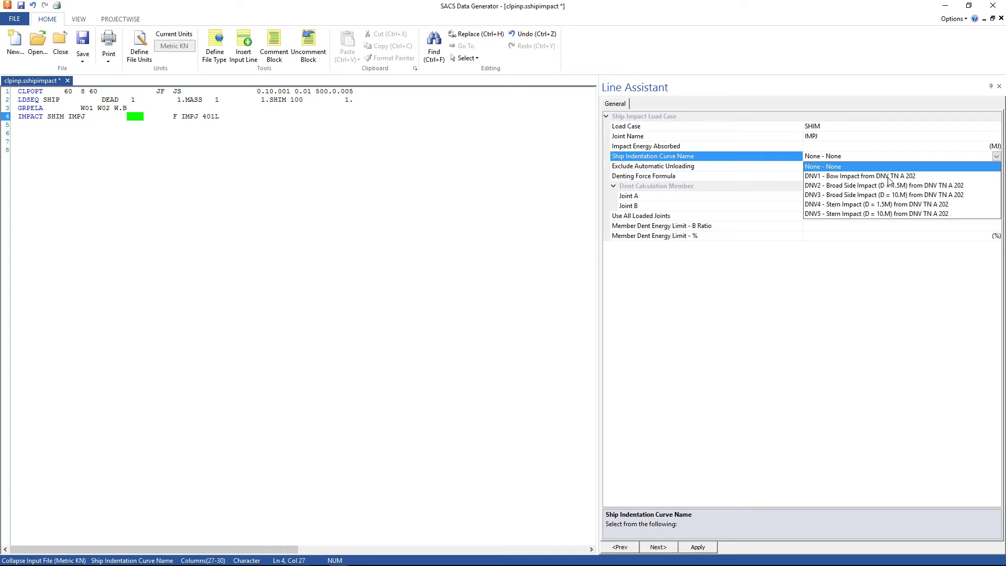
pyautogui.click(141, 121)
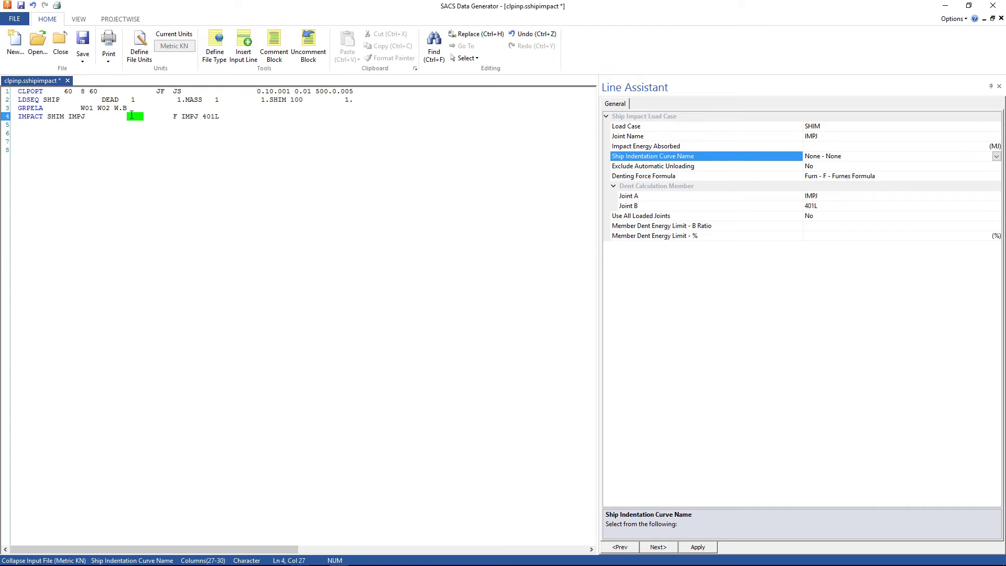
pyautogui.click(131, 116)
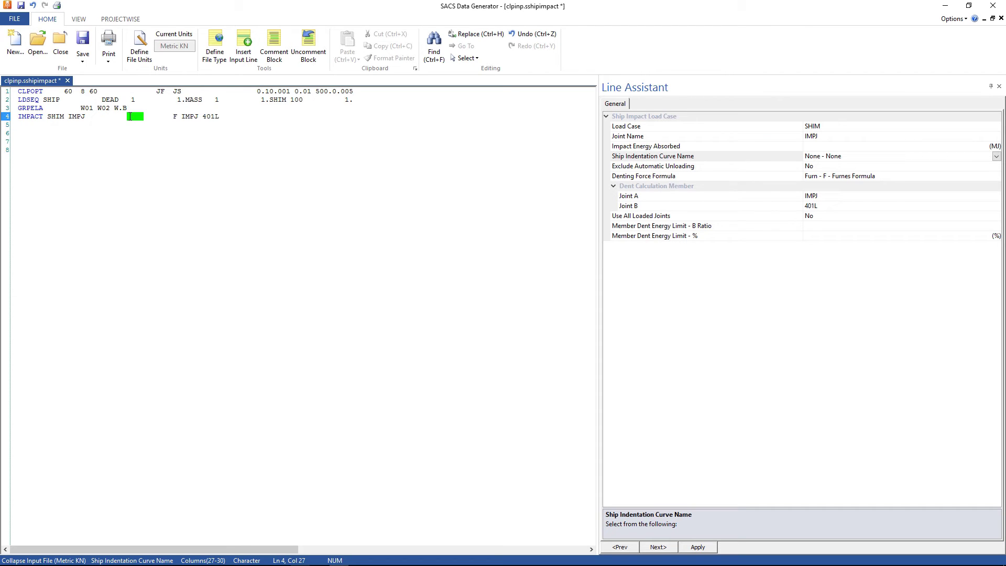
pyautogui.write('mar')
pyautogui.press('BackSpace')
pyautogui.press('BackSpace')
pyautogui.press('BackSpace')
pyautogui.press('capslock')
pyautogui.write('MAR1')
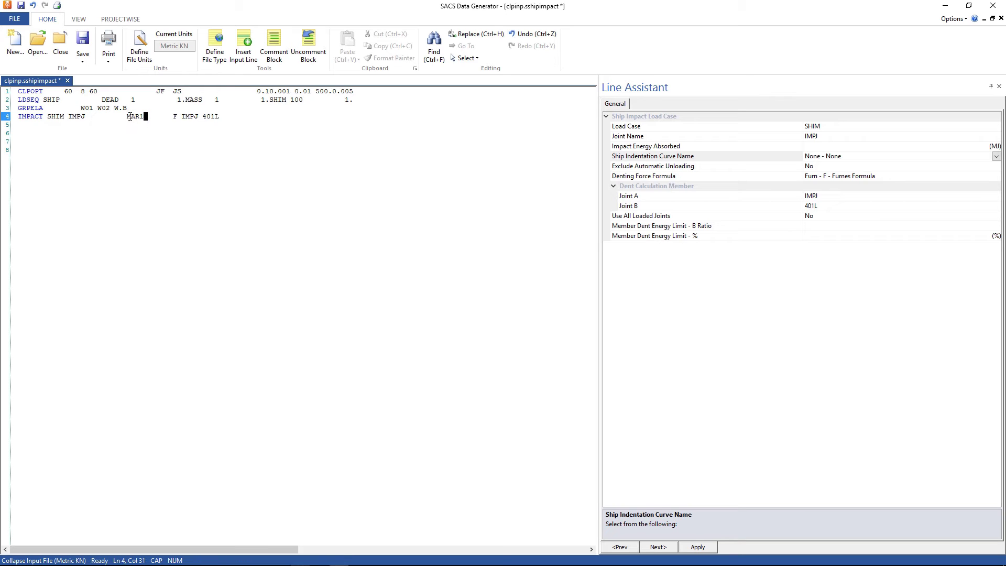
pyautogui.click(22, 123)
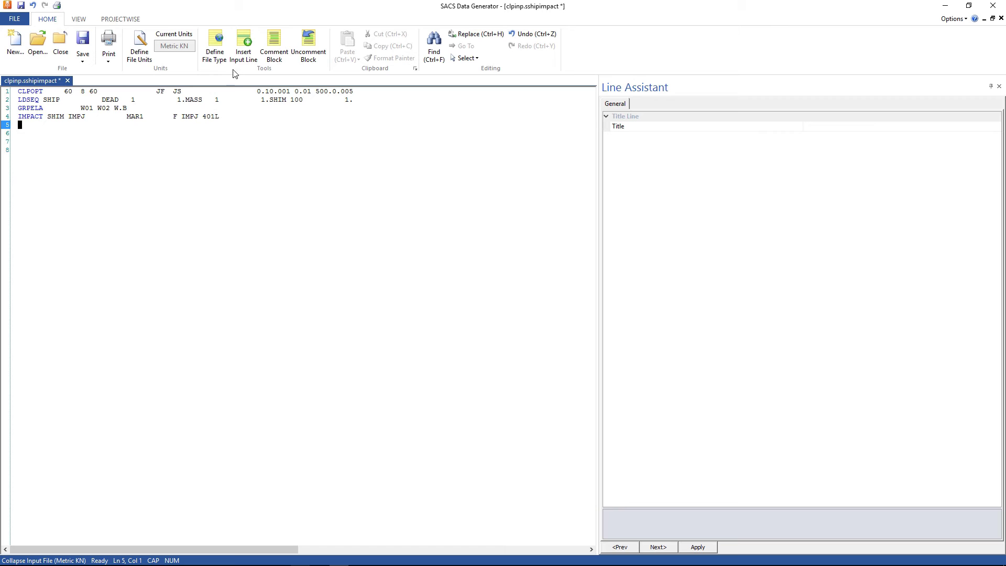
# - Insert an ENERGY card at line 5 with mass 9000, coefficient 1.4, velocity 1.2
pyautogui.click(241, 55)
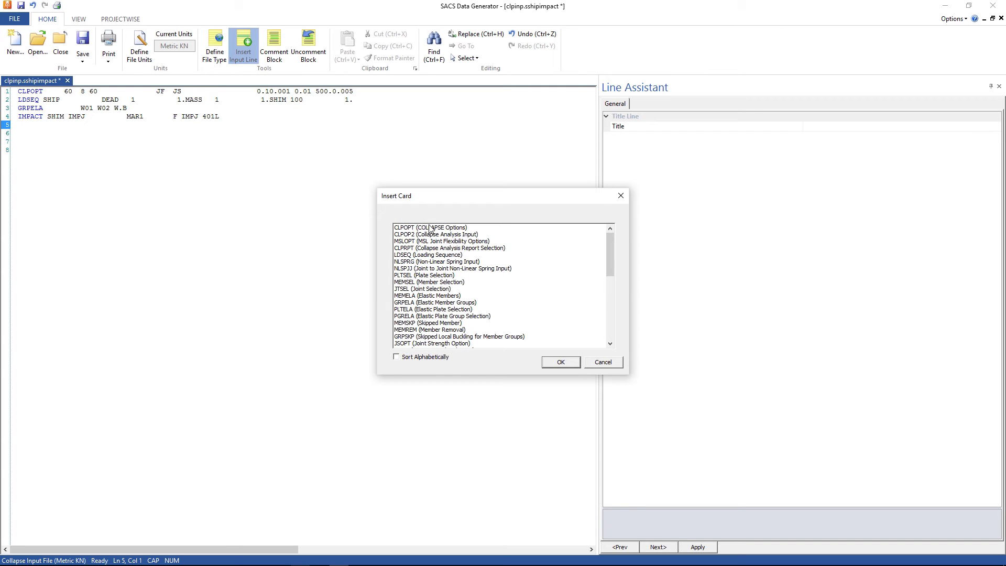
pyautogui.moveTo(610, 256); pyautogui.dragTo(609, 294)
pyautogui.click(457, 297)
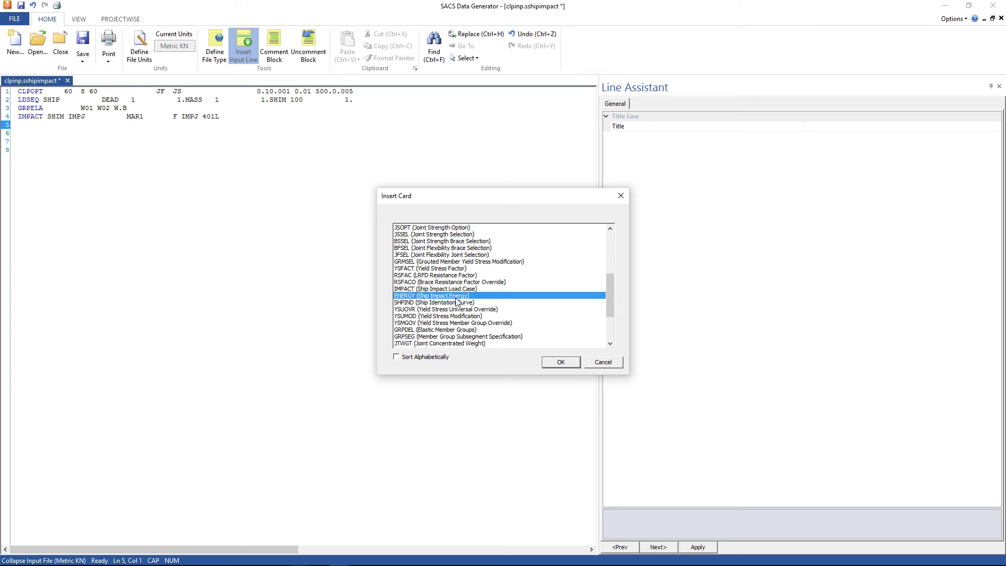
pyautogui.click(560, 363)
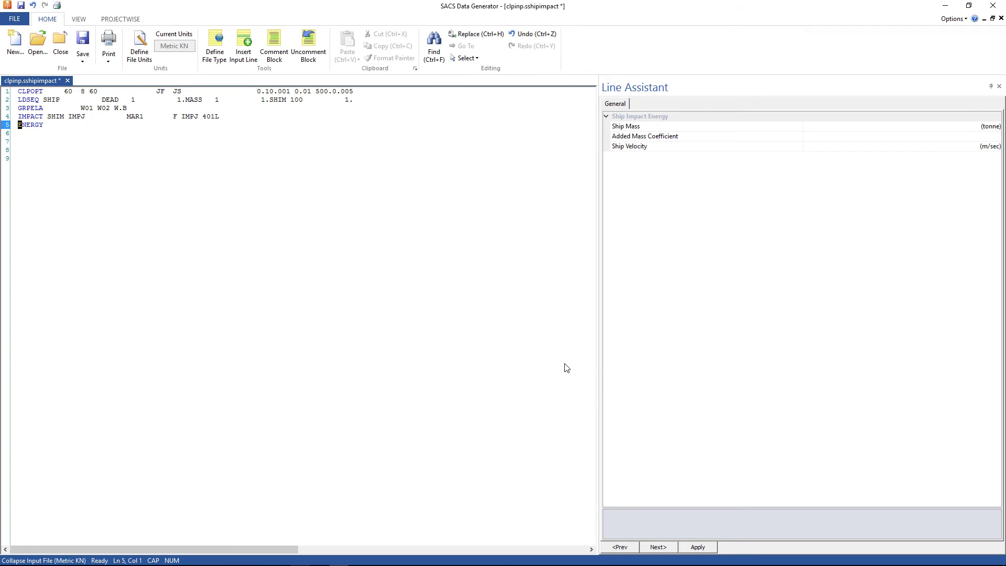
pyautogui.click(808, 127)
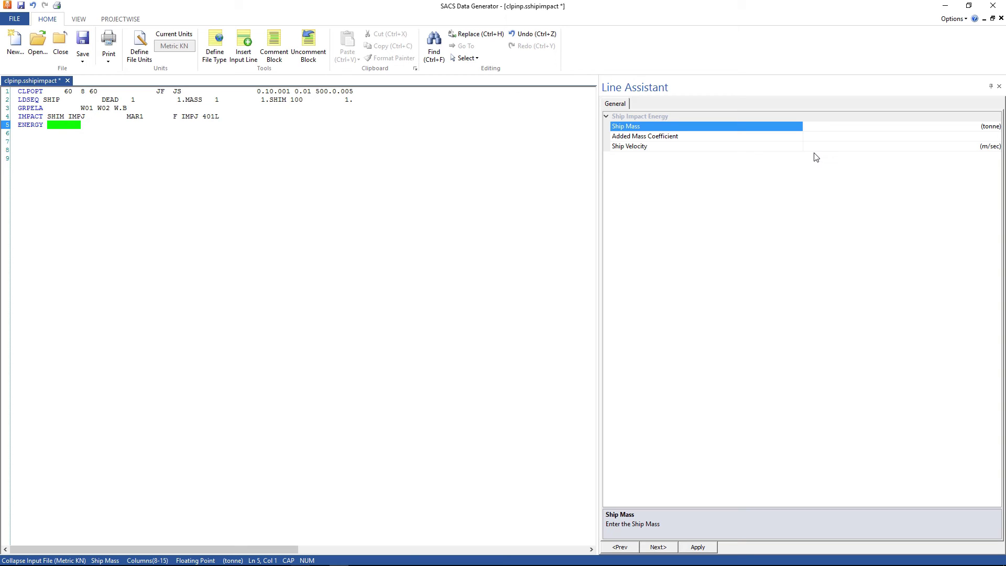
pyautogui.write('9000')
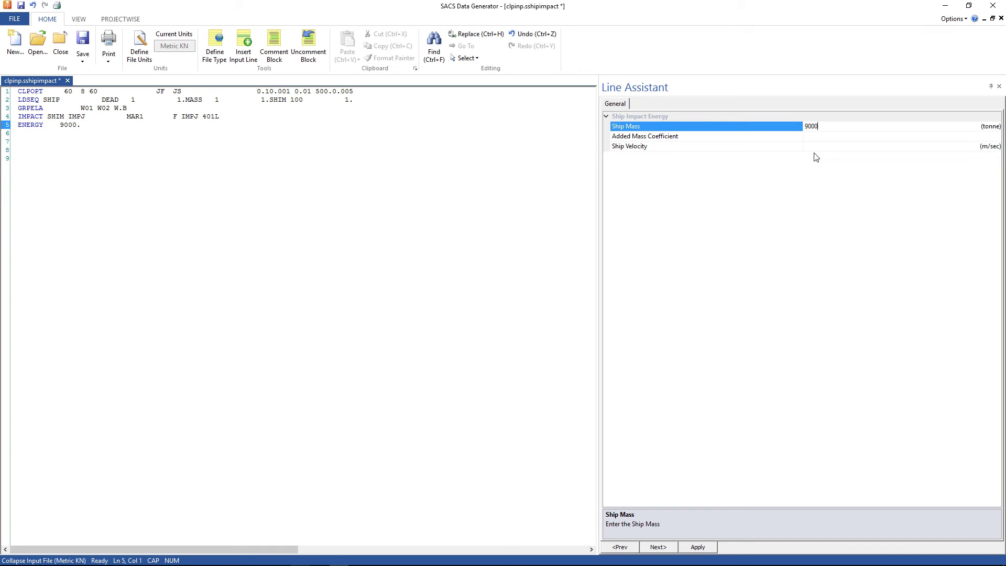
pyautogui.press('Return')
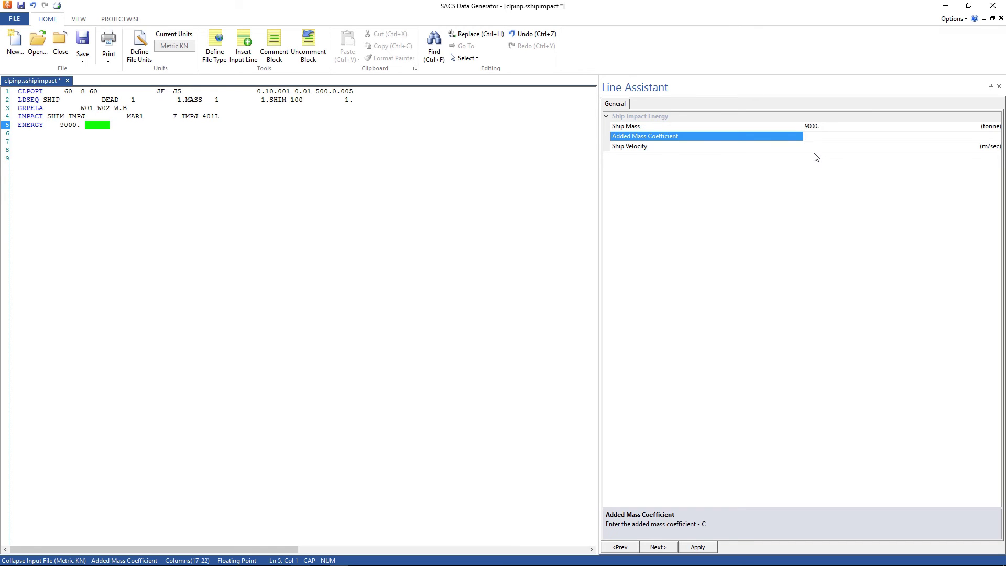
pyautogui.write('1.4')
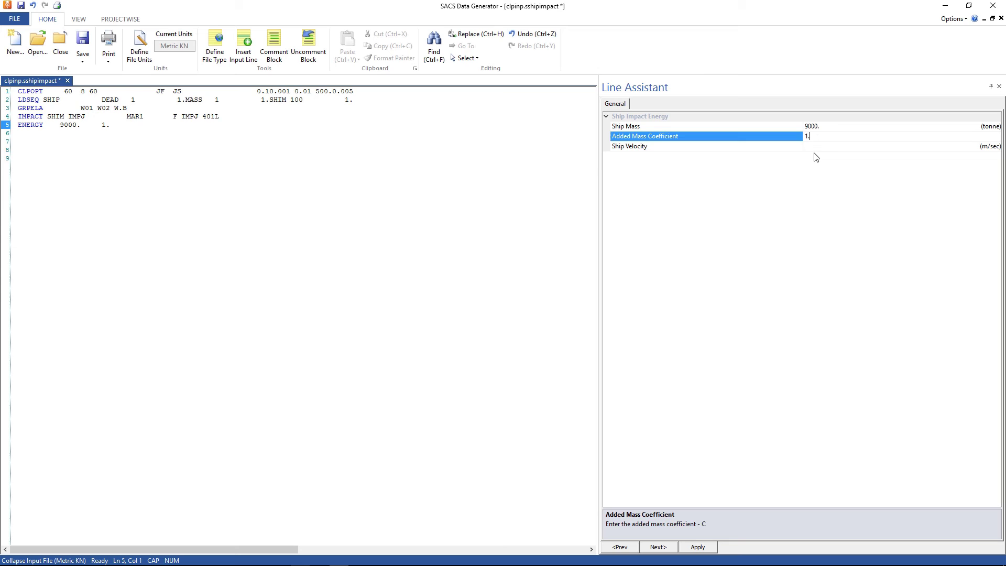
pyautogui.press('Return')
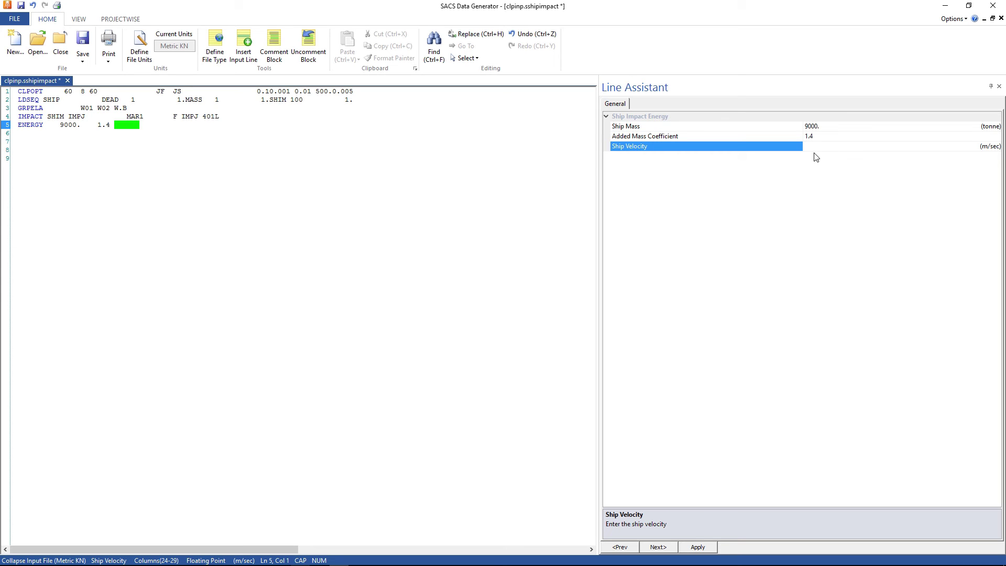
pyautogui.write('1.2')
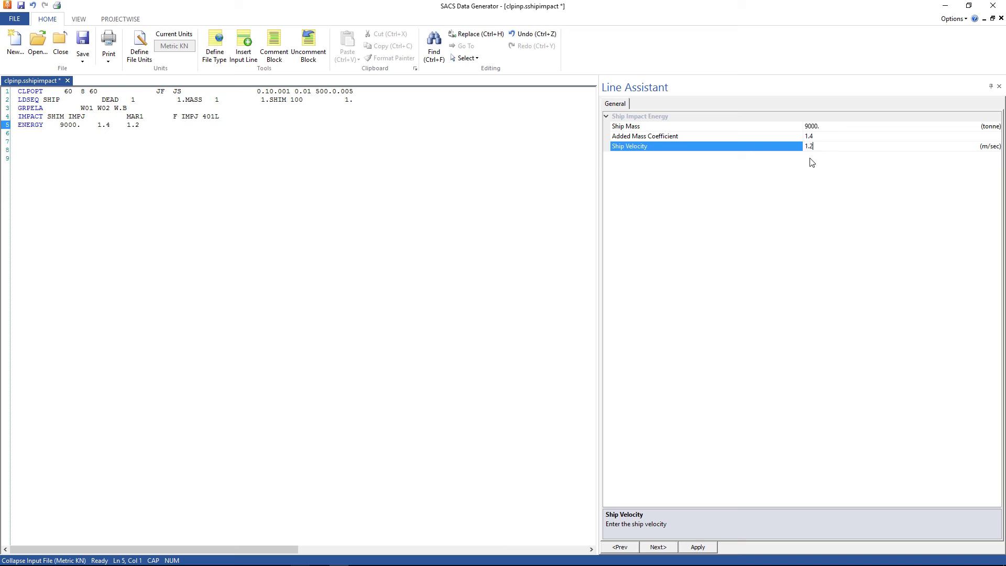
# - Apply the ENERGY values and insert a SHPIND card at line 6
pyautogui.click(698, 547)
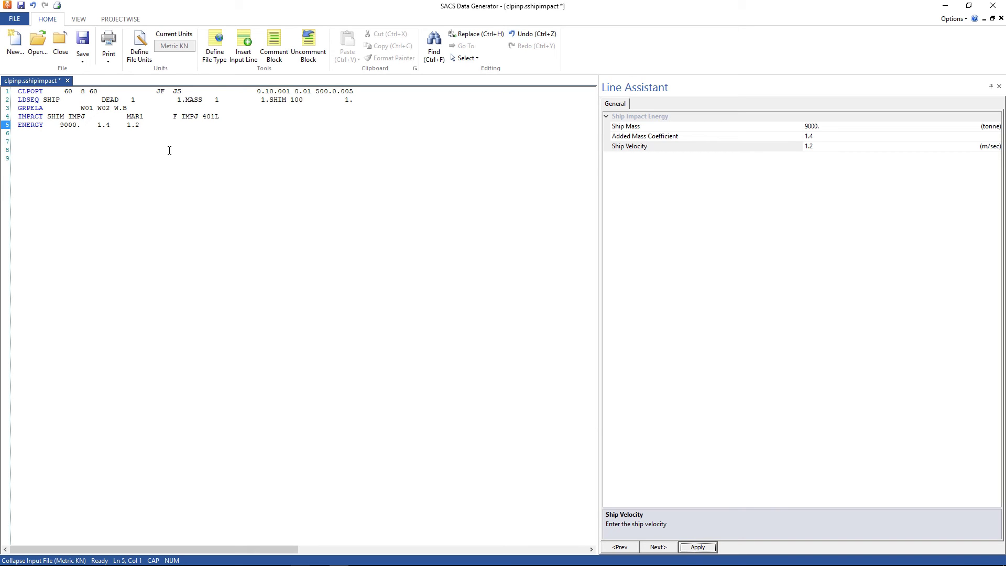
pyautogui.click(20, 133)
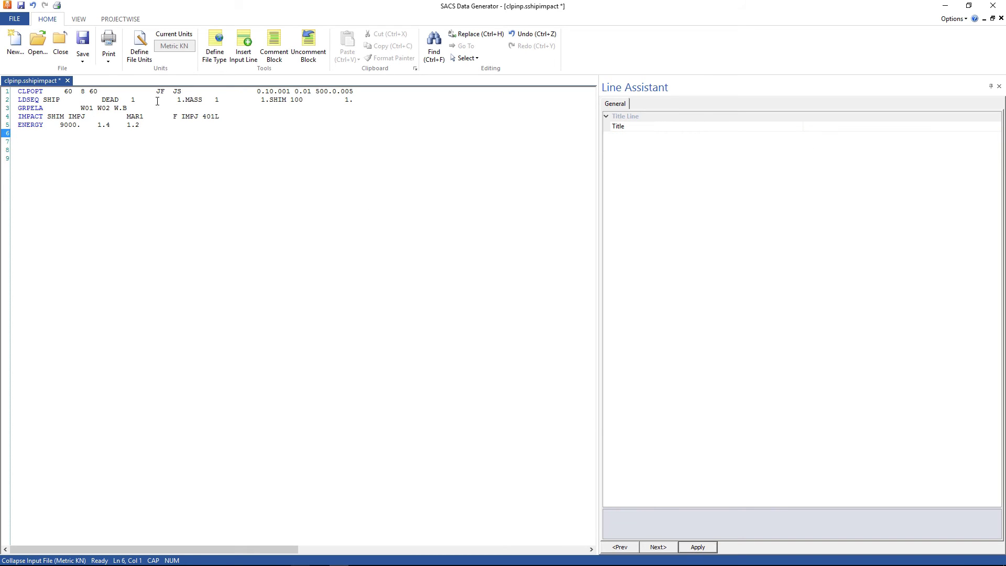
pyautogui.click(243, 45)
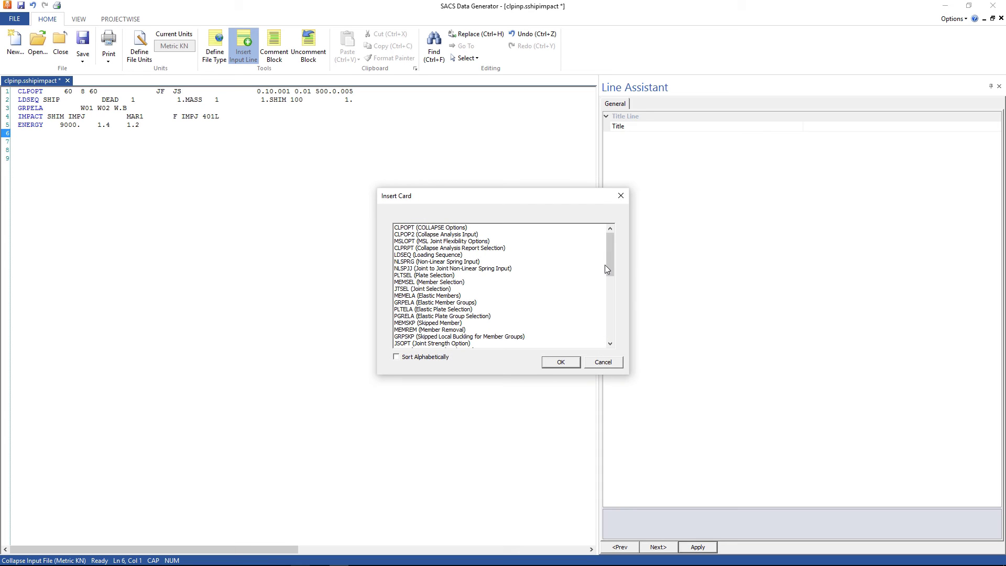
pyautogui.moveTo(608, 262); pyautogui.dragTo(608, 293)
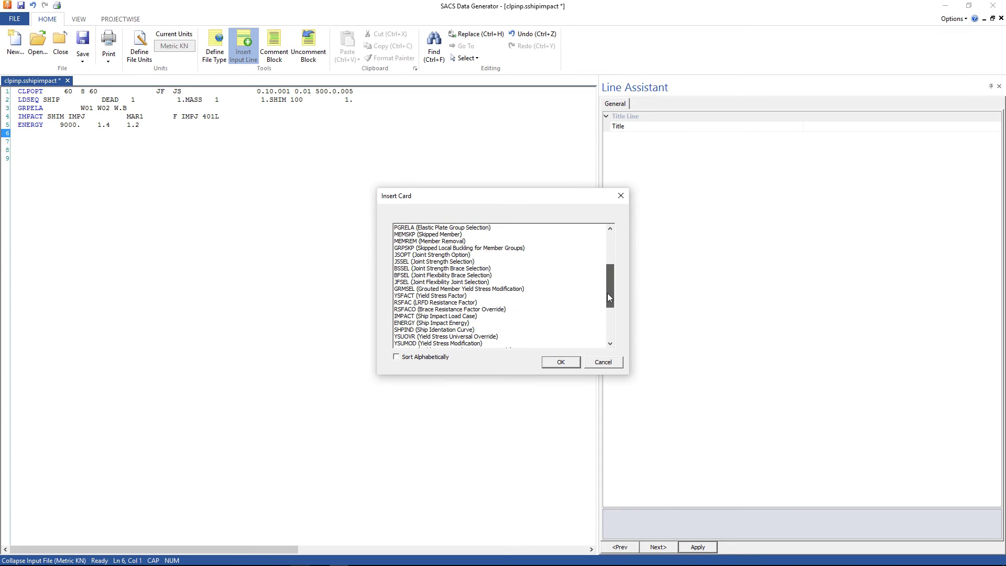
pyautogui.click(421, 331)
pyautogui.click(559, 362)
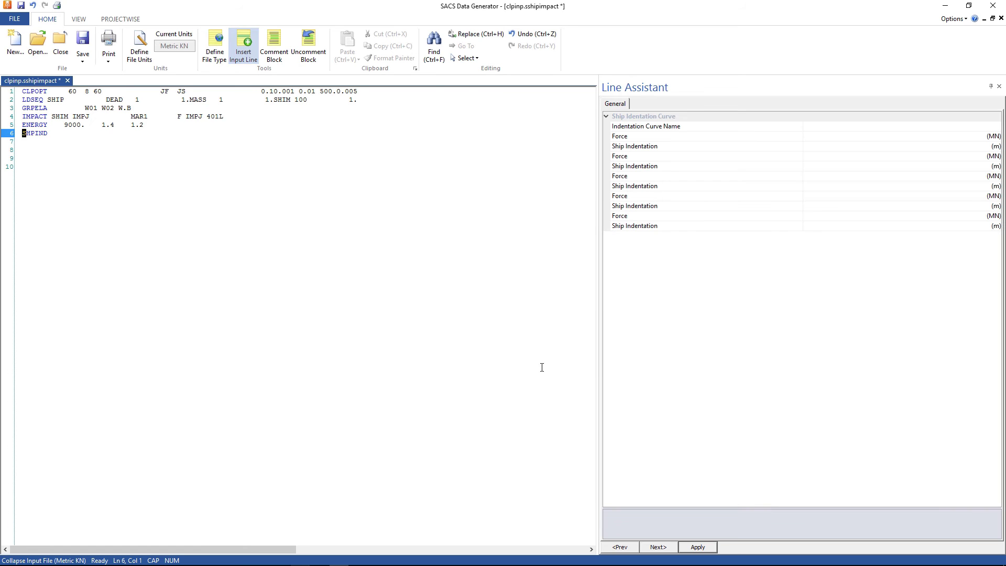
# - Name the curve MAR1 and enter force–indentation pairs 1.0/1.0 and 2.0/2.0
pyautogui.click(808, 127)
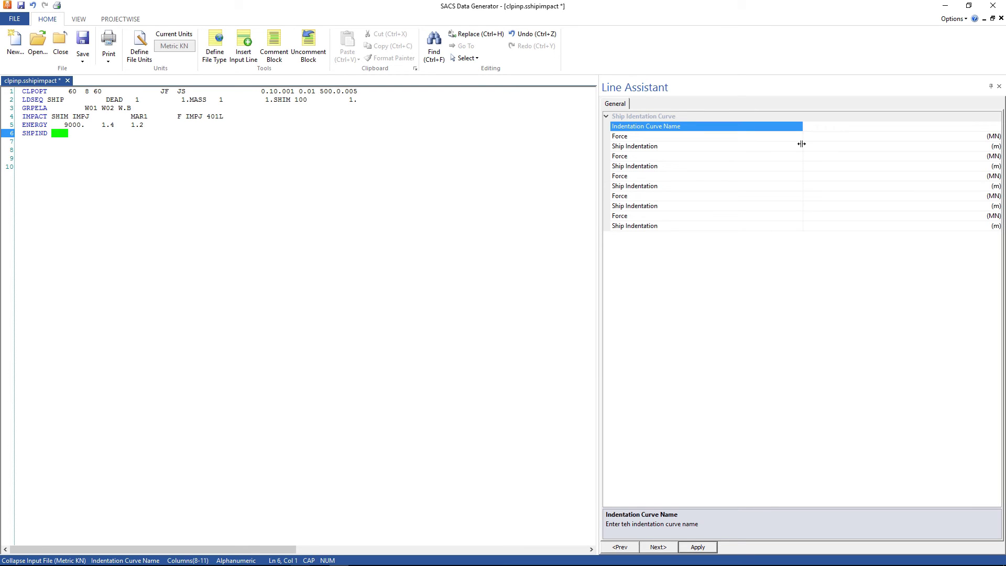
pyautogui.write('MAR1')
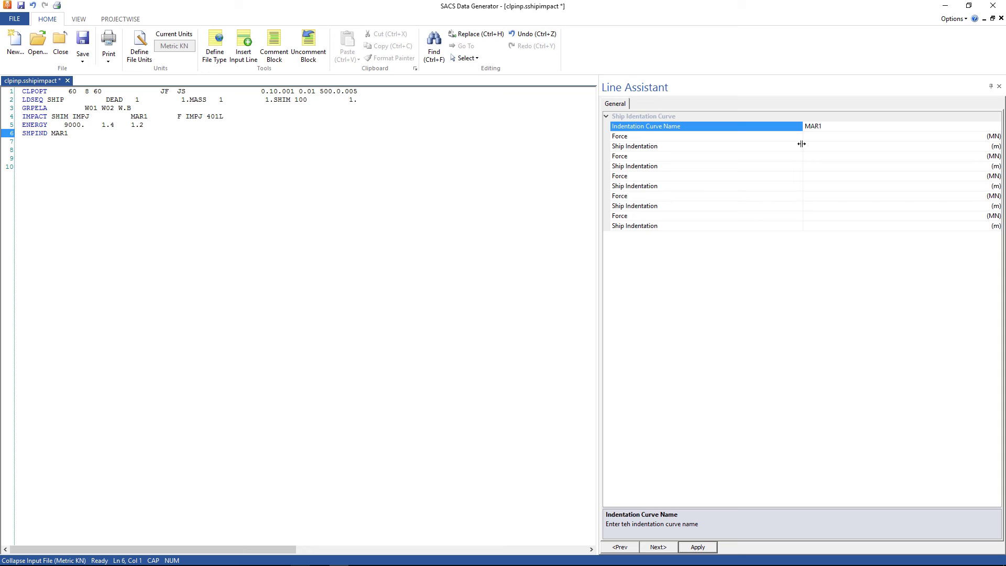
pyautogui.click(809, 136)
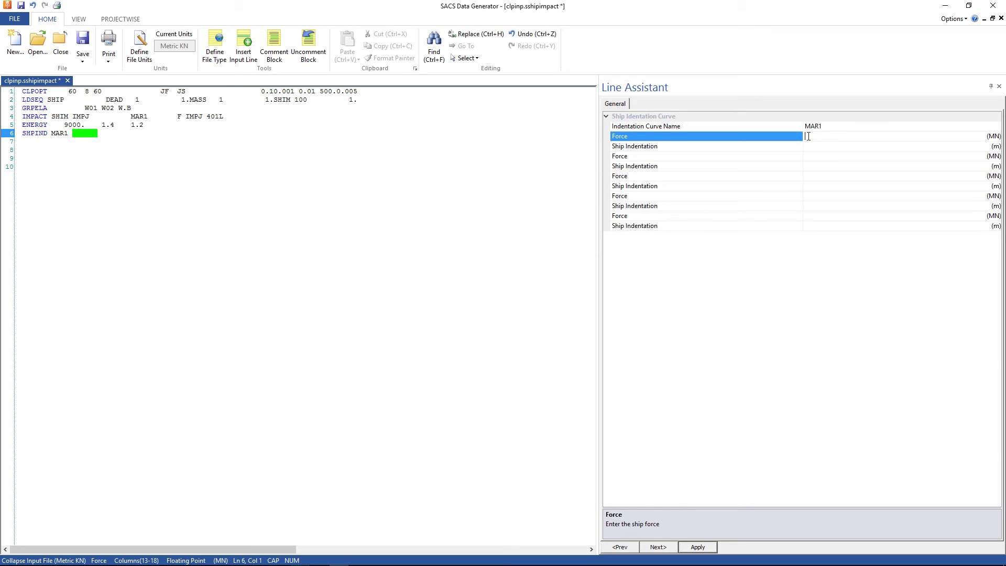
pyautogui.write('1.0')
pyautogui.press('Return')
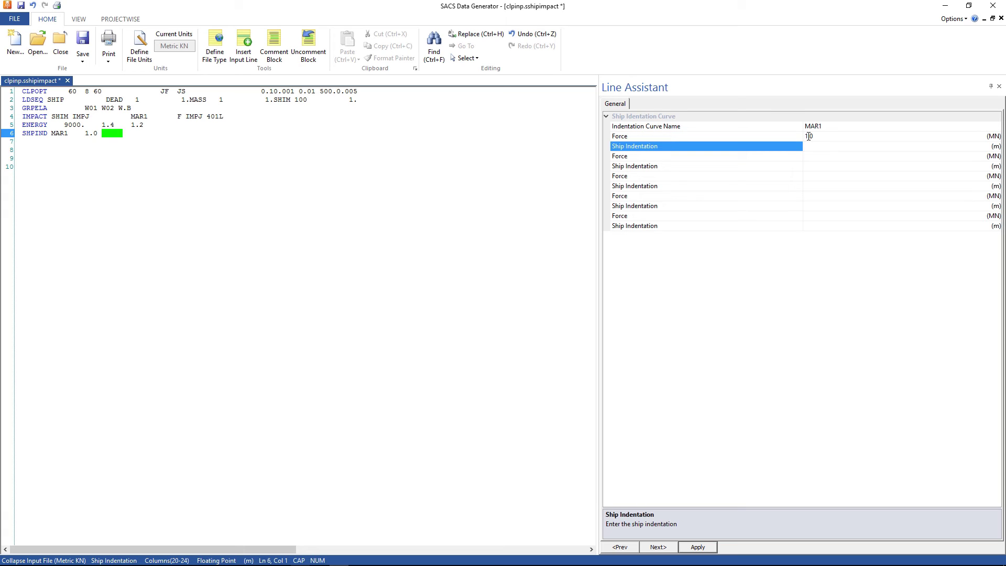
pyautogui.write('1.0')
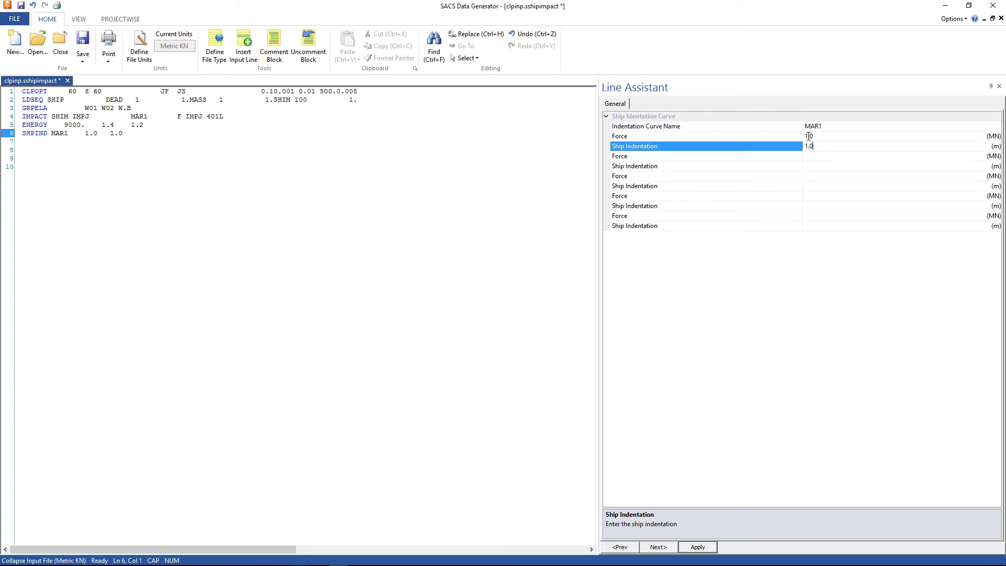
pyautogui.press('Return')
pyautogui.write('2.0')
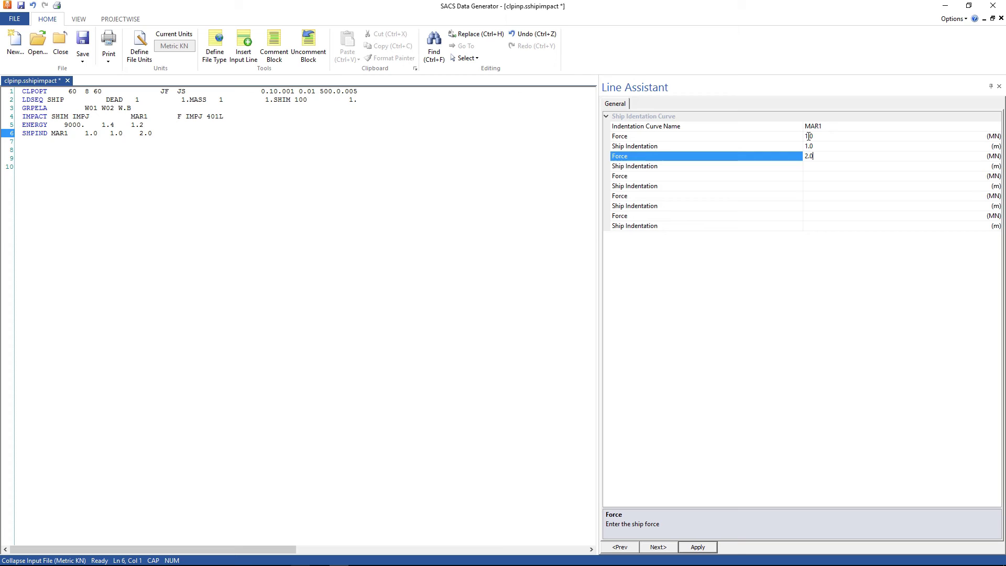
pyautogui.press('Return')
pyautogui.write('2.0')
pyautogui.press('Return')
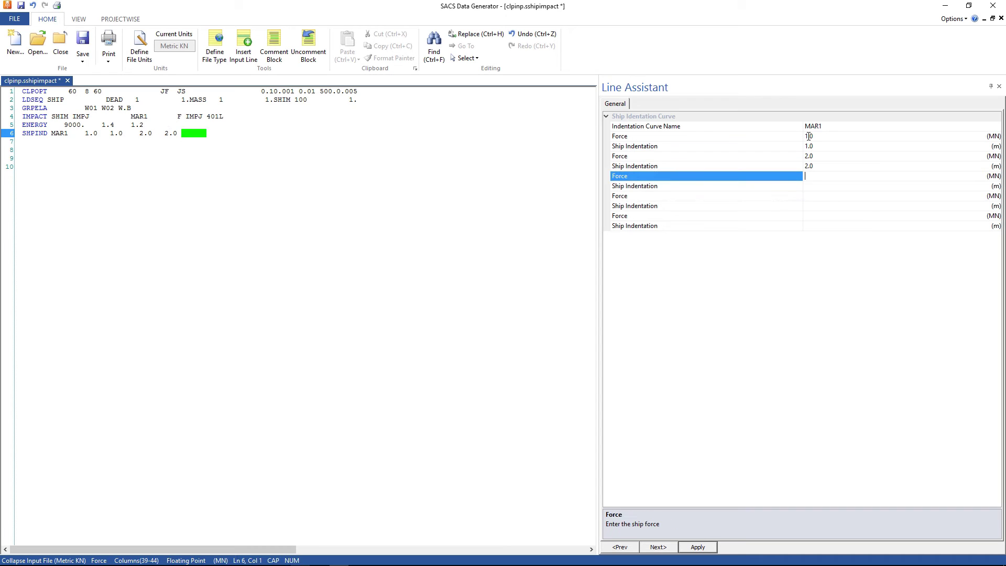
# - Add pairs 3.0/3.0 and 4.0/4.0 and apply the SHPIND line
pyautogui.write('3.')
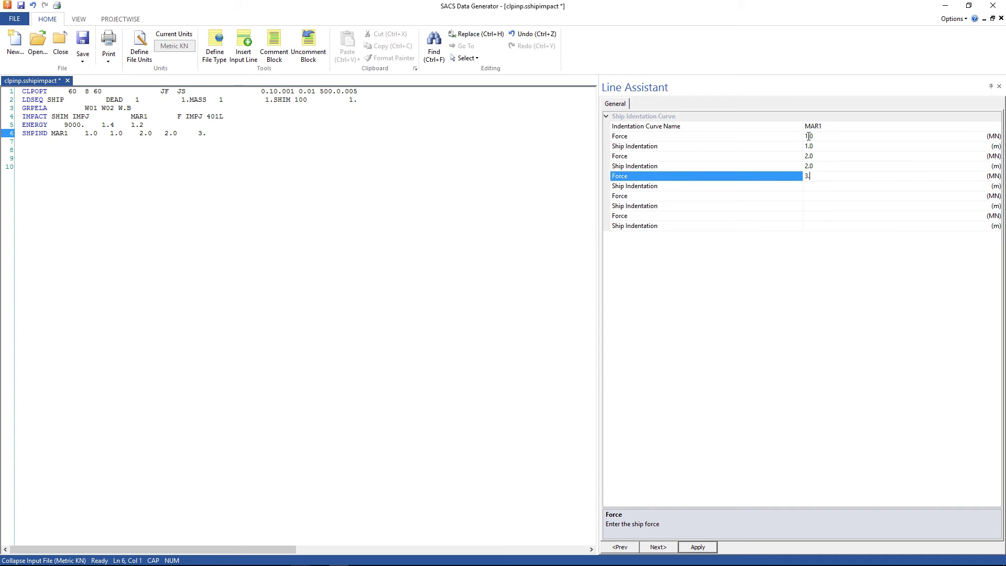
pyautogui.write('0')
pyautogui.press('Return')
pyautogui.write('3.0')
pyautogui.press('Return')
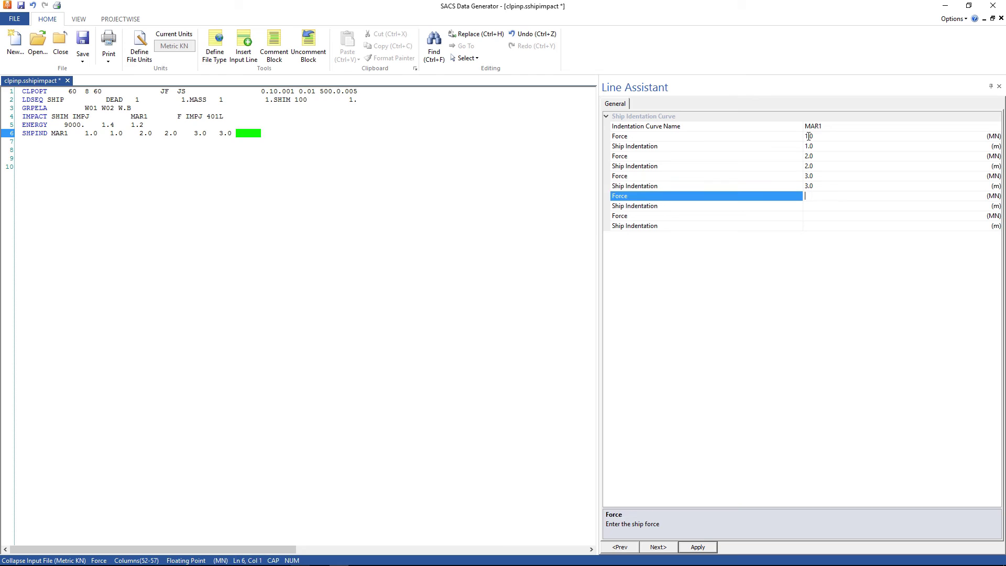
pyautogui.write('4.')
pyautogui.press('Return')
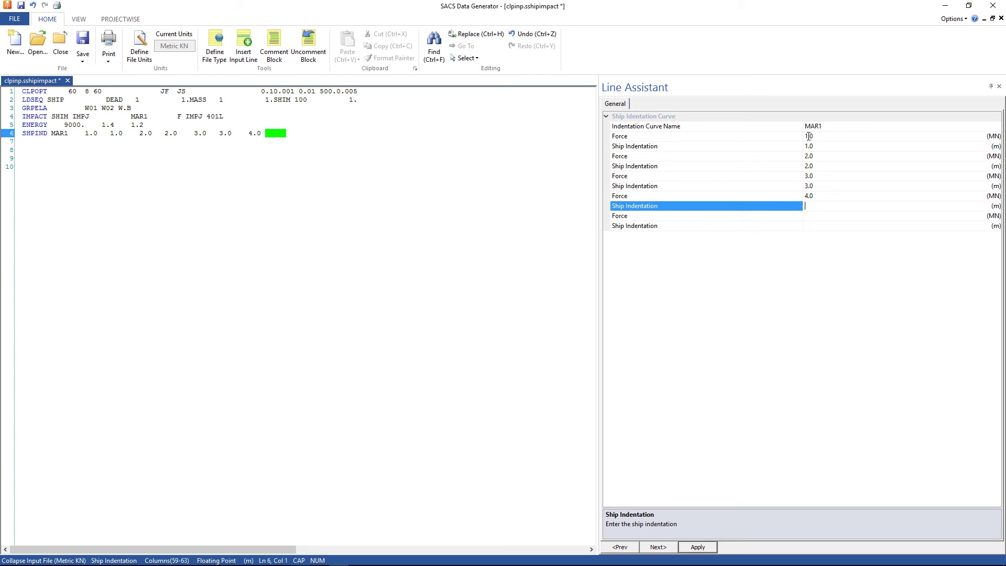
pyautogui.write('4.')
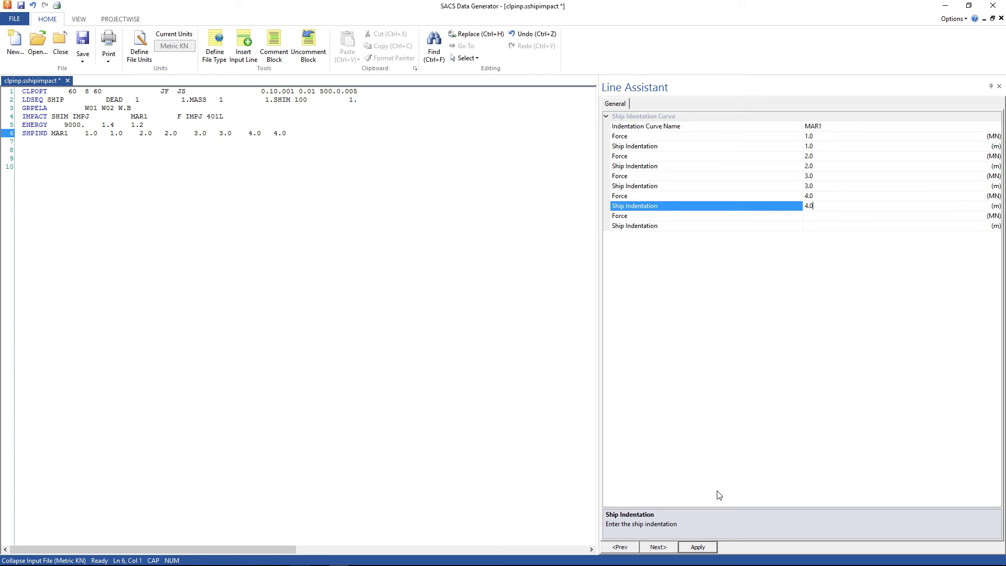
pyautogui.click(706, 548)
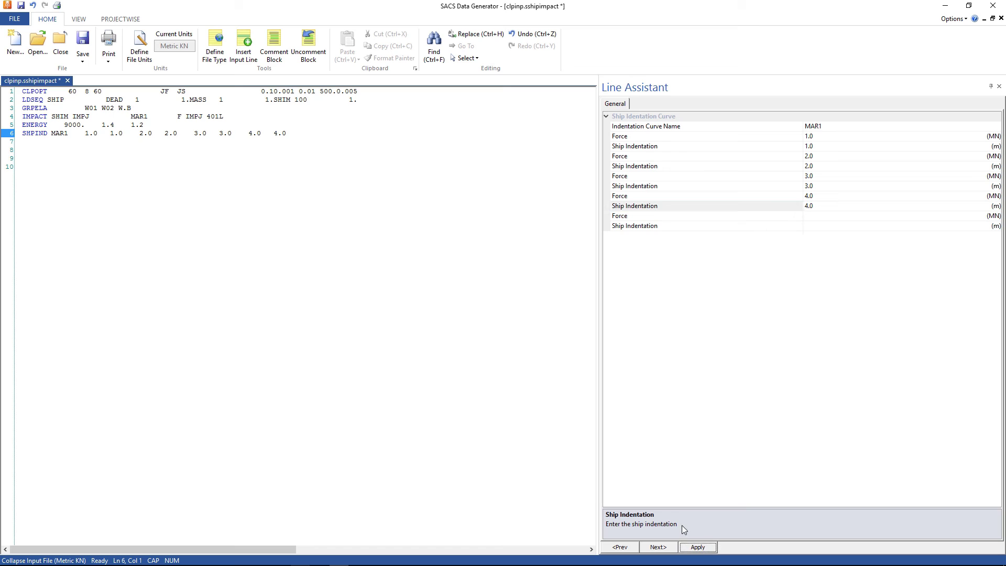
pyautogui.click(293, 134)
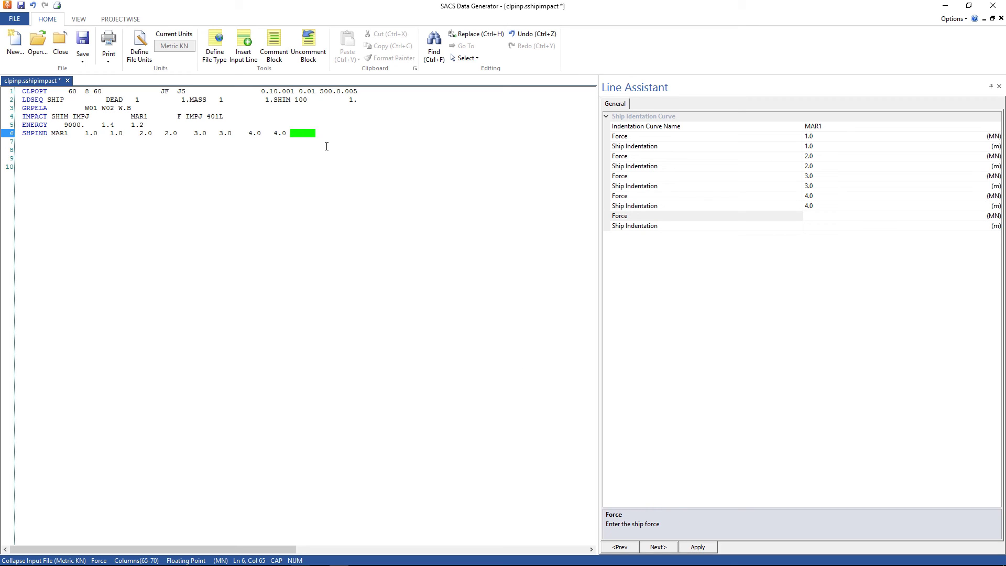
# - Add an END line, save clpinp.sshipimpact, and close the Data Generator
pyautogui.press('Return')
pyautogui.write('END')
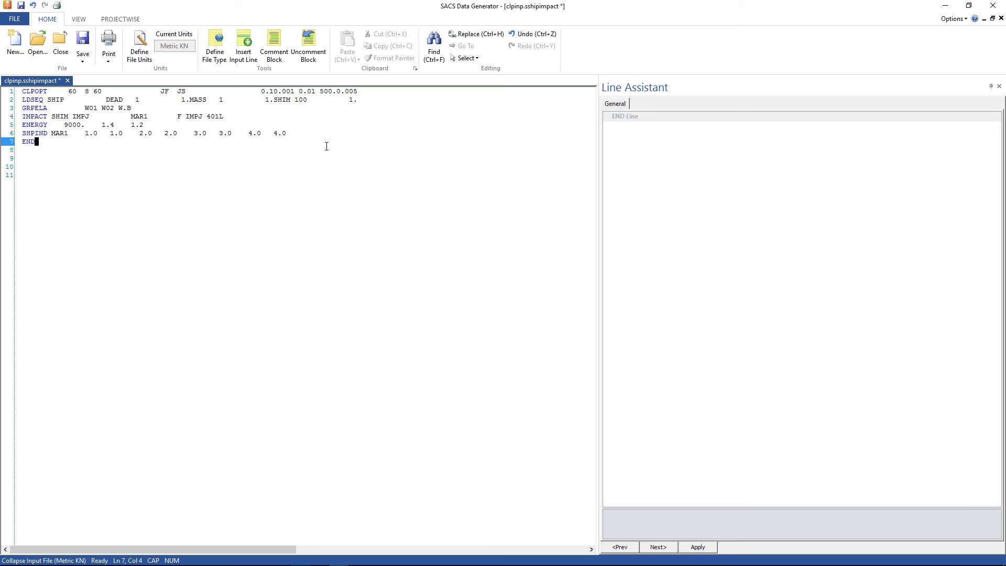
pyautogui.click(118, 188)
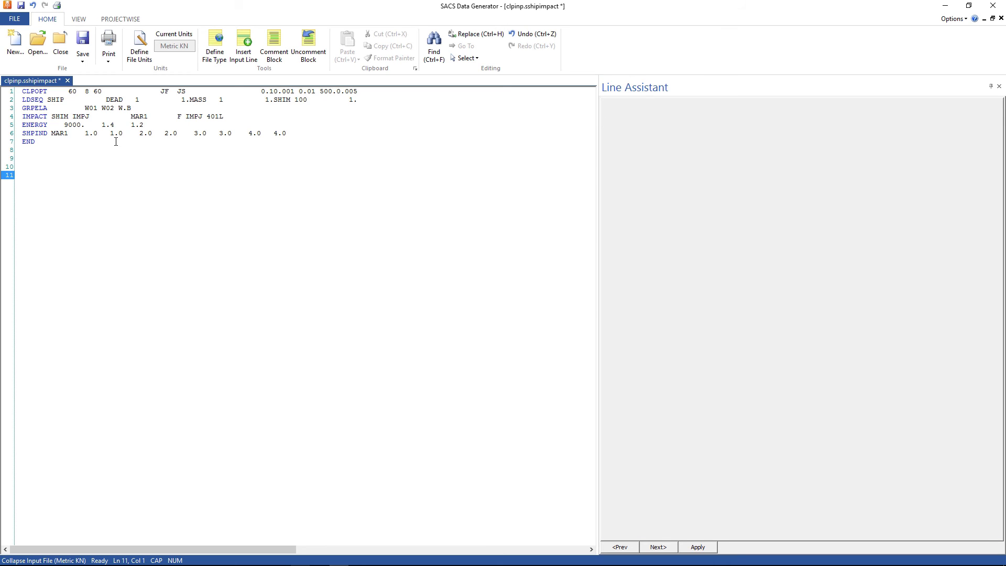
pyautogui.click(83, 52)
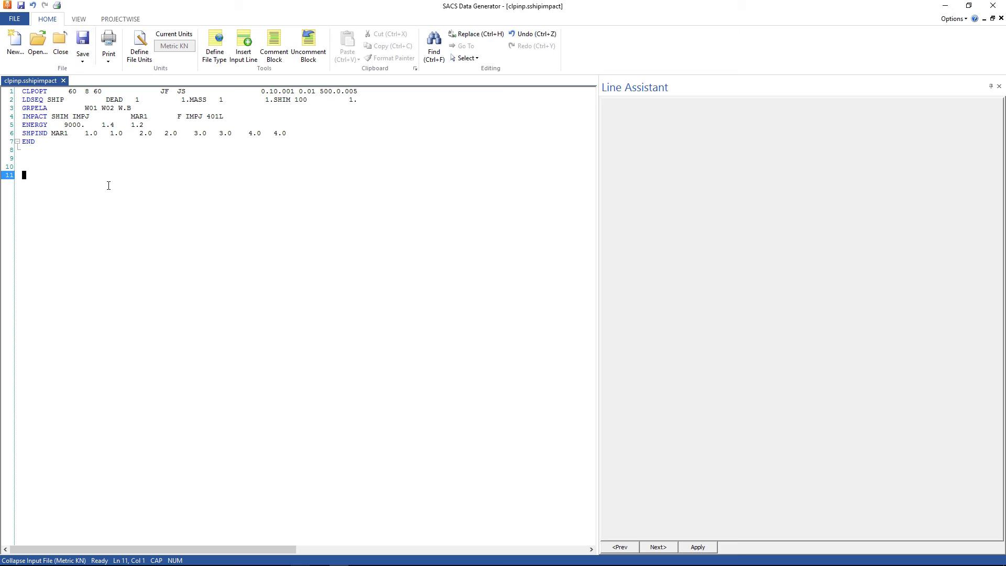
pyautogui.click(993, 7)
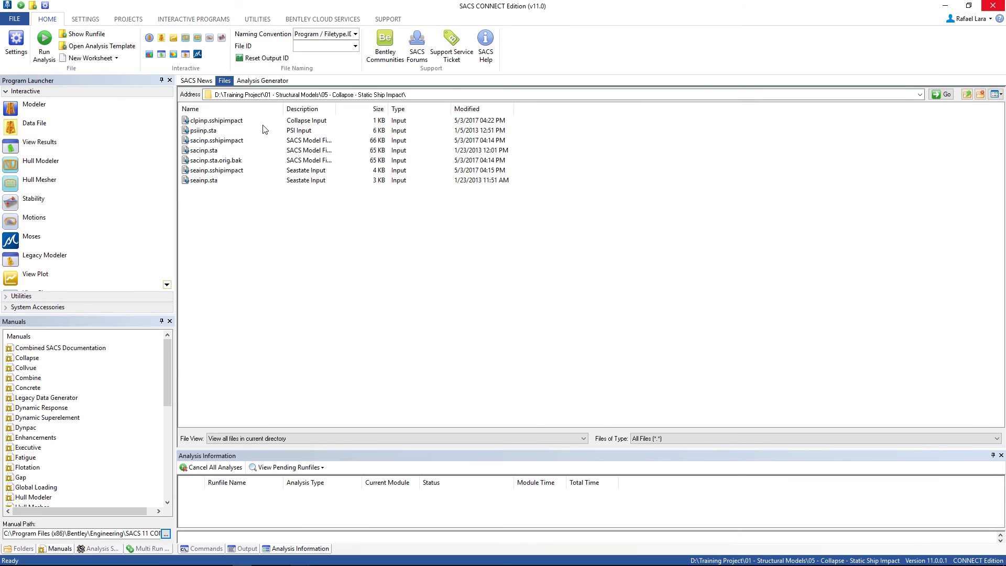
# - Set the analysis type to Static with subtype Full Plastic Collapse/Pushover
pyautogui.click(259, 81)
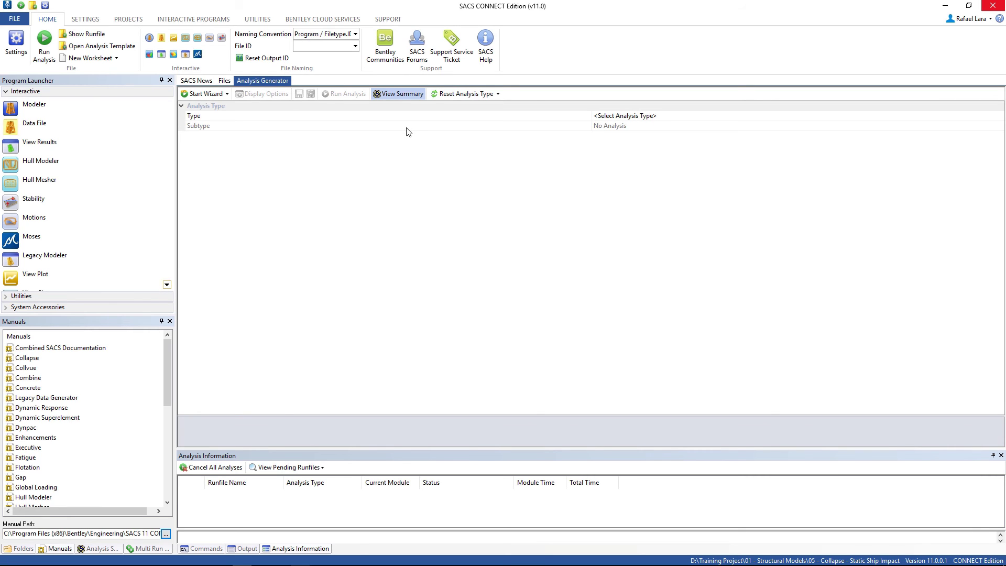
pyautogui.click(628, 117)
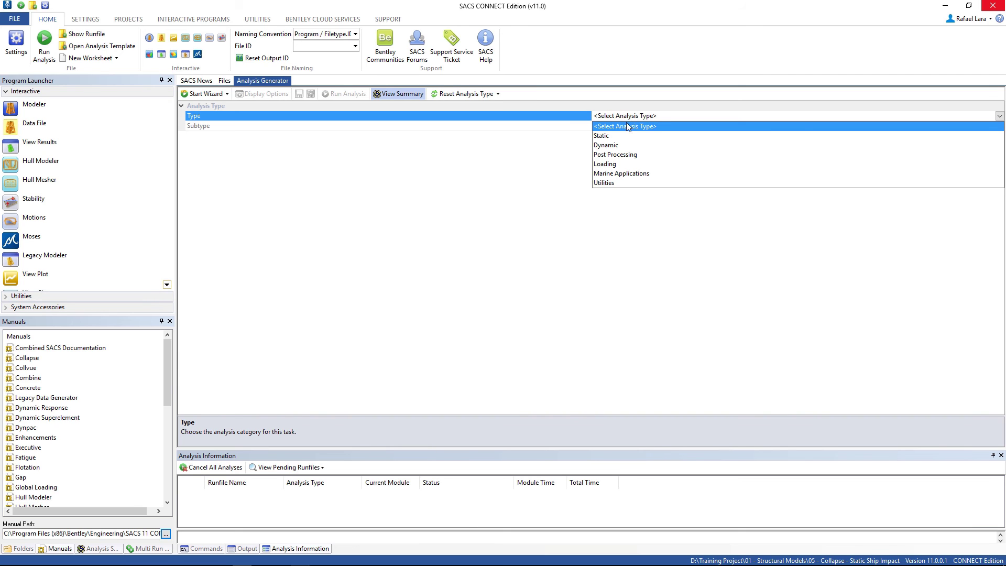
pyautogui.click(602, 138)
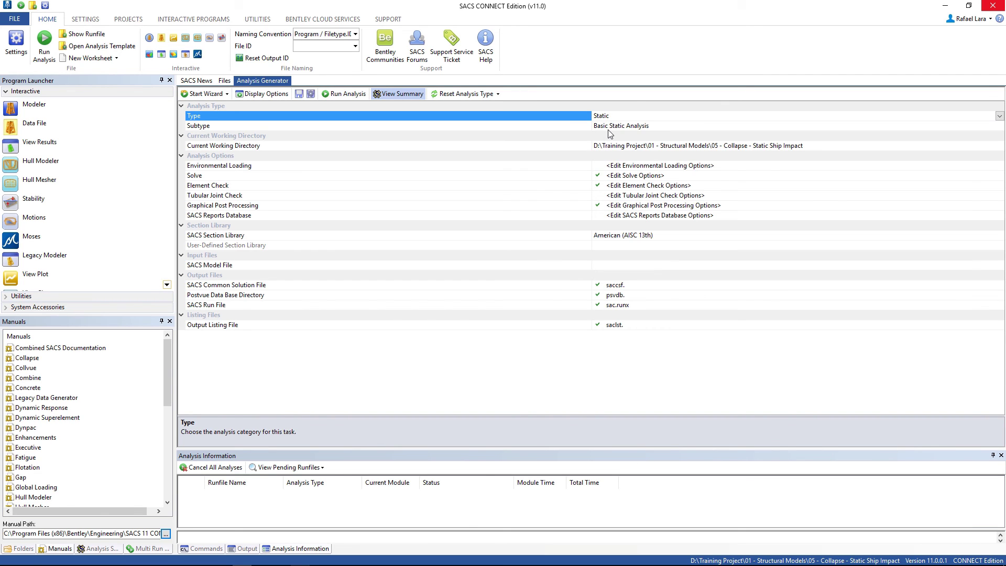
pyautogui.click(610, 128)
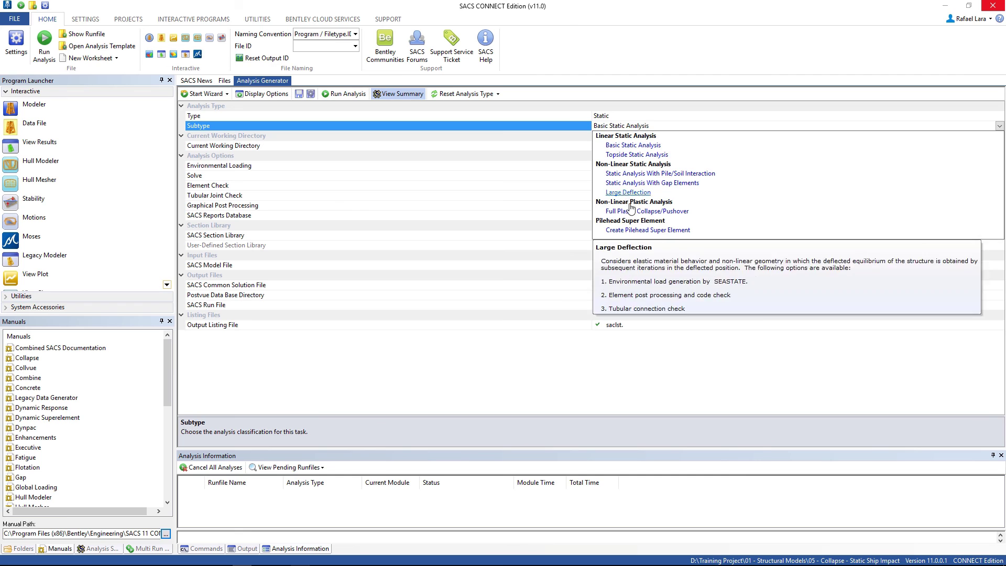
pyautogui.click(619, 211)
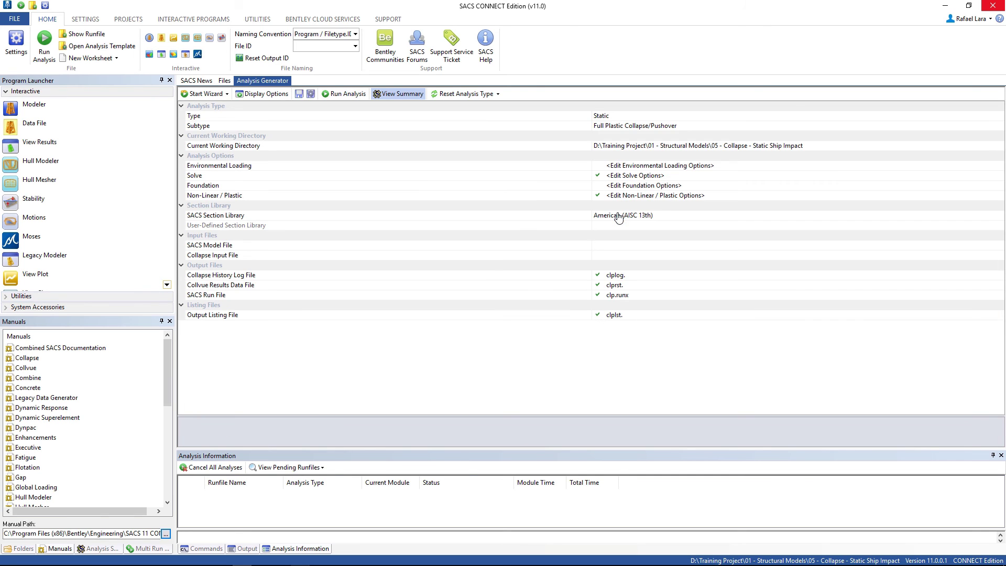
# - Enable Environmental Loading and Foundation, keeping the American (AISC 13th) section library
pyautogui.click(598, 166)
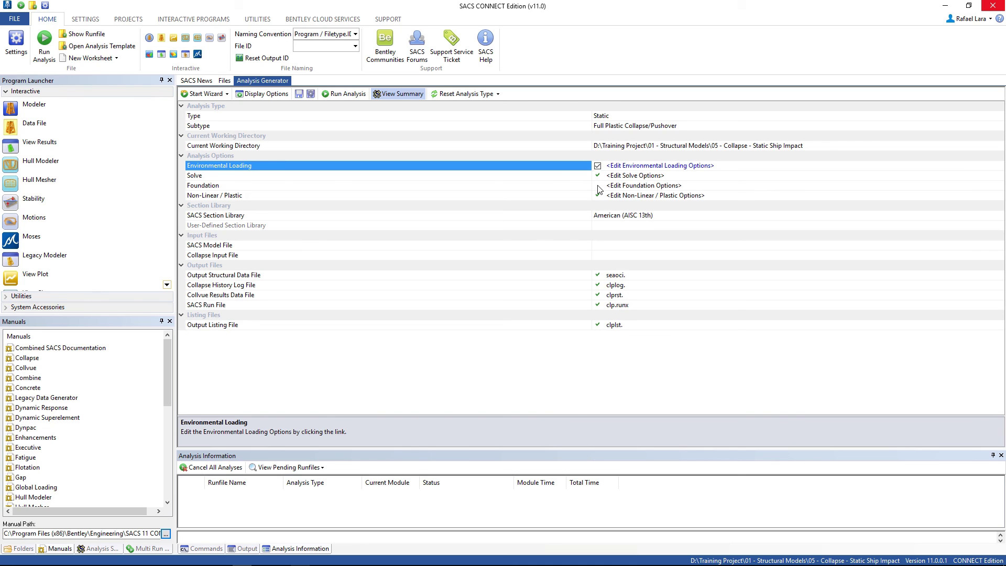
pyautogui.click(597, 185)
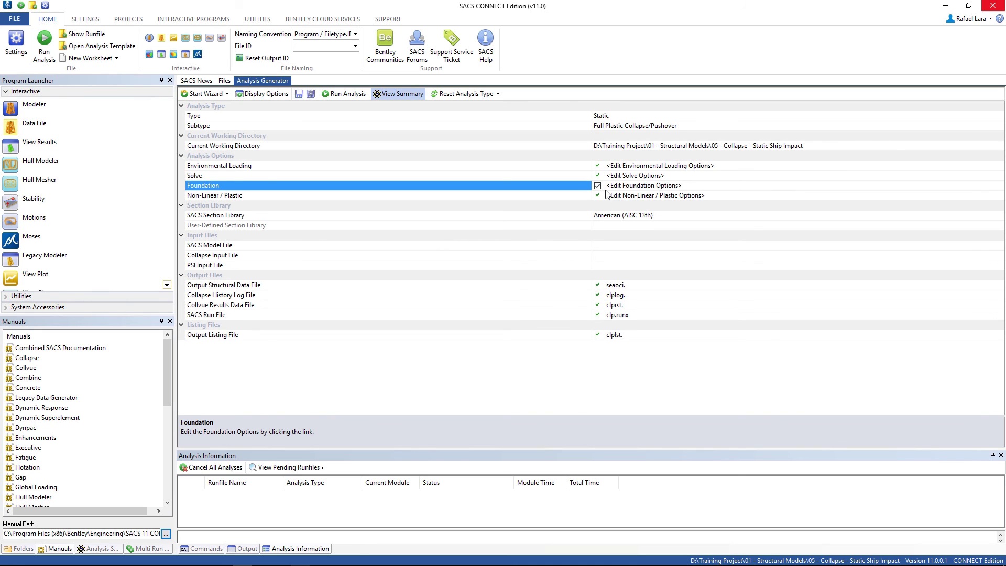
pyautogui.click(676, 215)
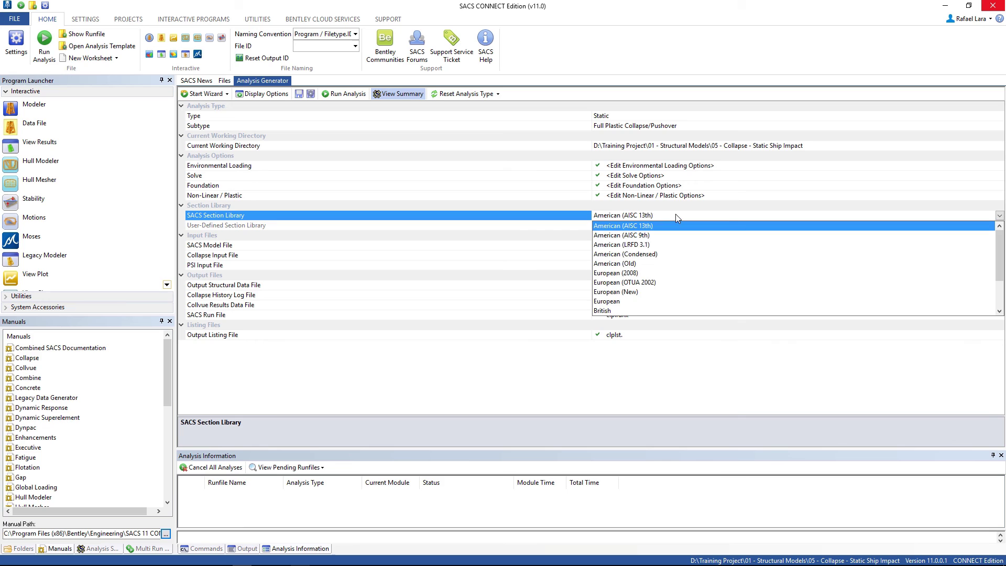
pyautogui.click(601, 221)
pyautogui.click(668, 217)
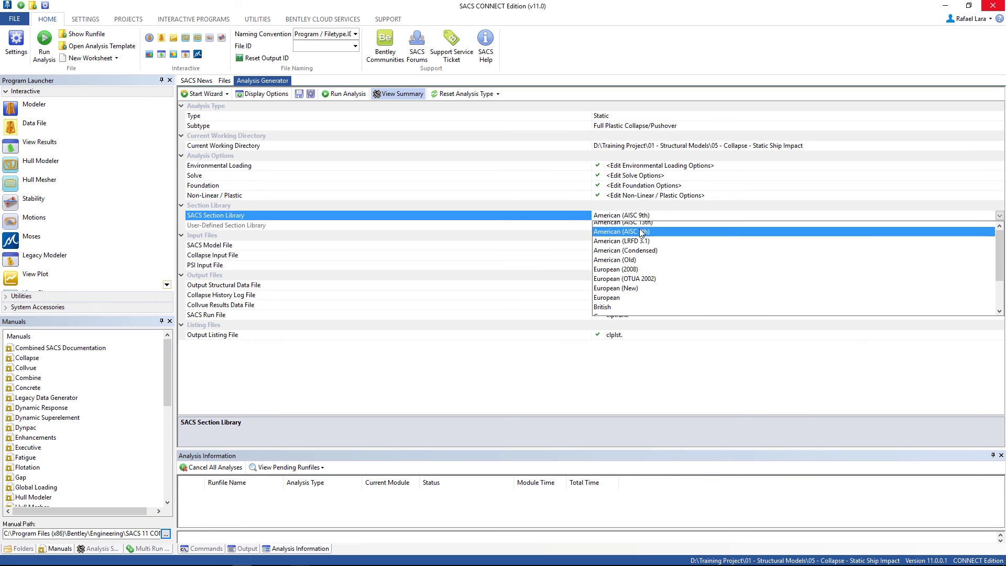
pyautogui.click(638, 226)
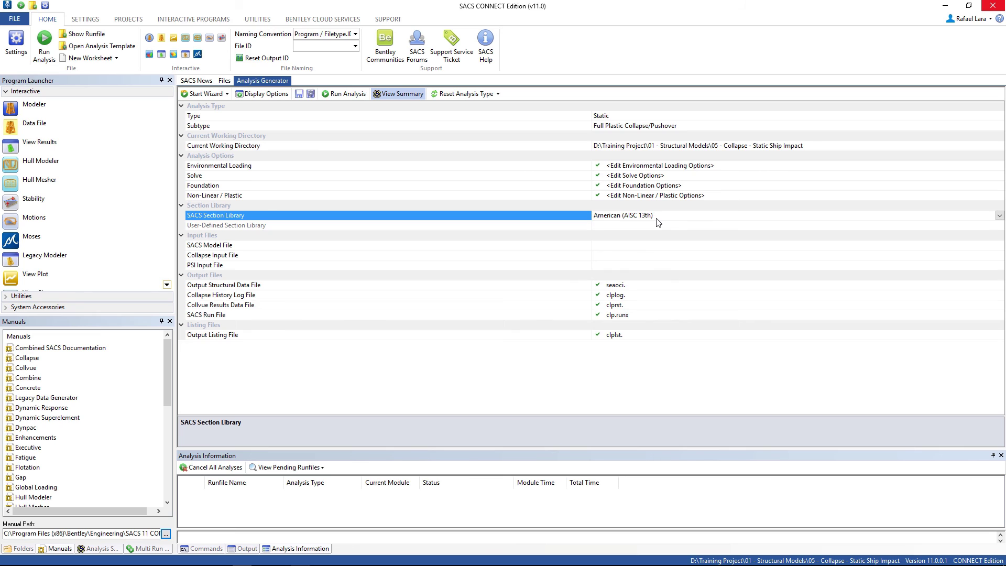
# - Set File ID to sshipimpact and assign sacinp.sshipimpact as the model file
pyautogui.click(314, 46)
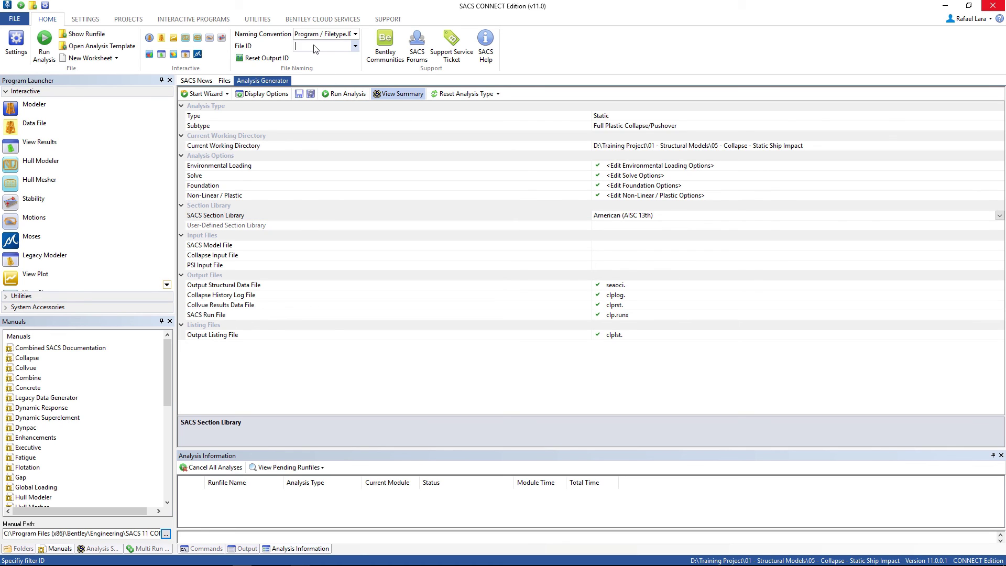
pyautogui.write('sship')
pyautogui.click(267, 58)
pyautogui.click(999, 246)
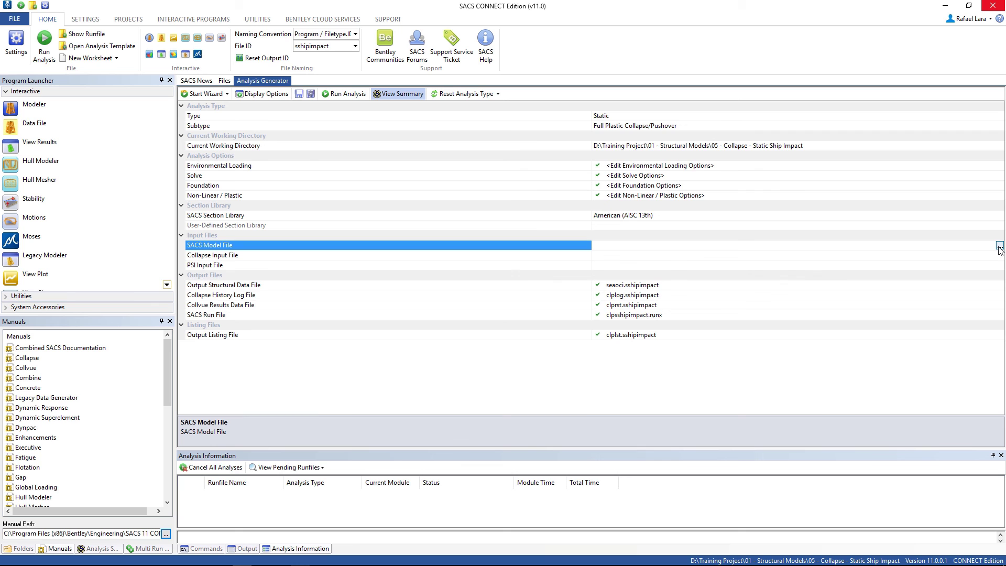
pyautogui.click(999, 246)
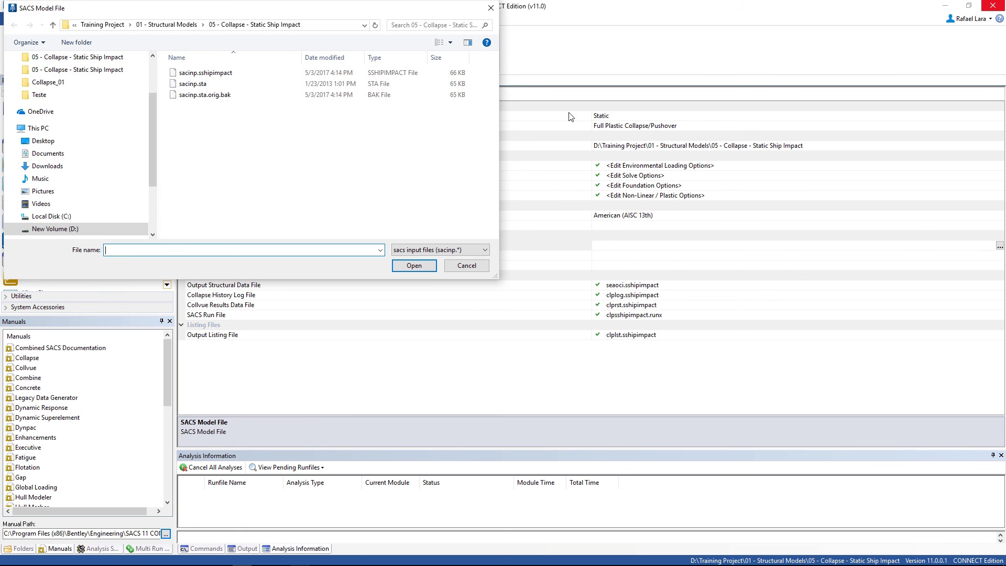
pyautogui.click(226, 73)
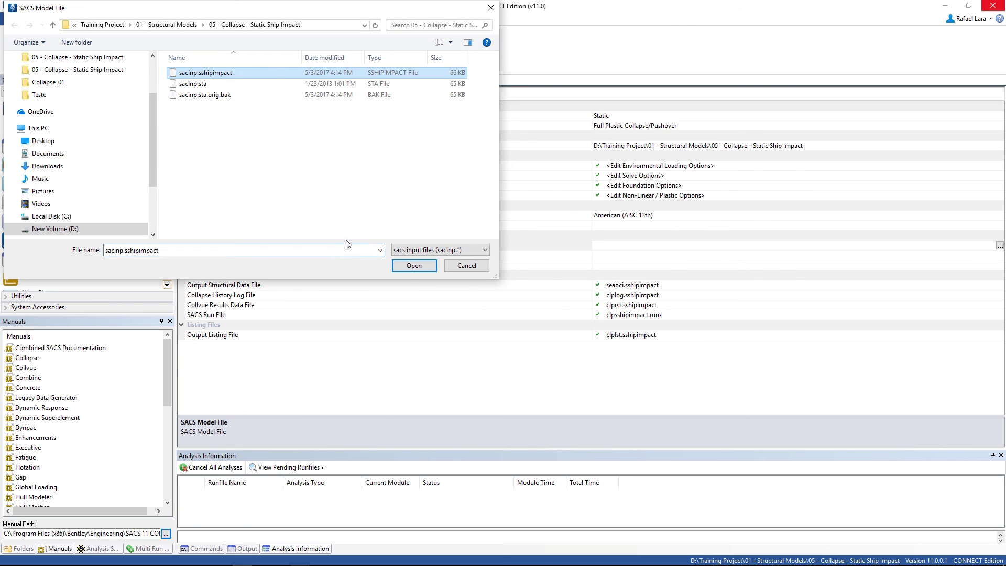
pyautogui.click(408, 267)
# - Assign seainp.sshipimpact, clpinp.sshipimpact and psiinp.sta as seastate, collapse and PSI files
pyautogui.click(1000, 246)
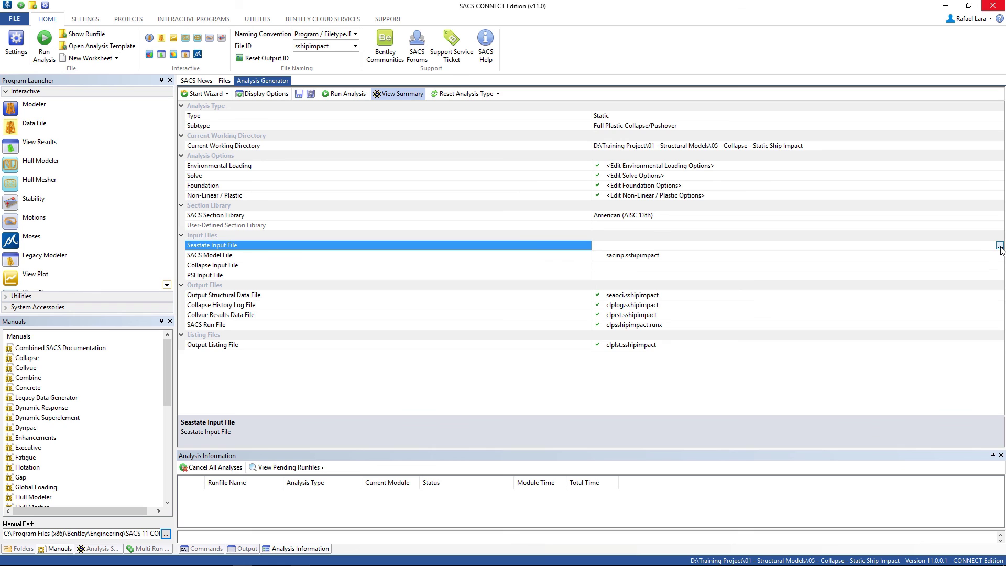
pyautogui.click(999, 247)
pyautogui.click(220, 74)
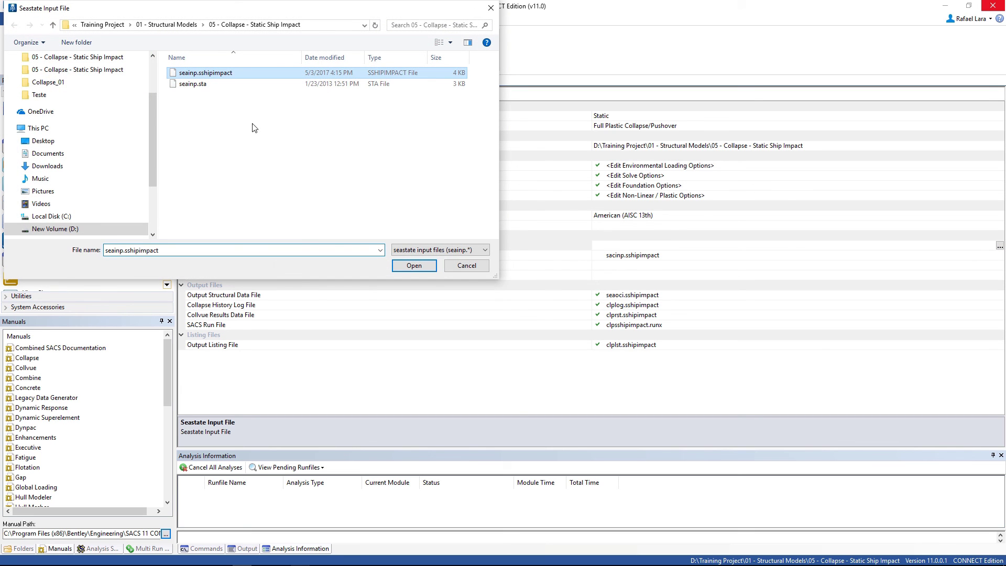
pyautogui.click(413, 266)
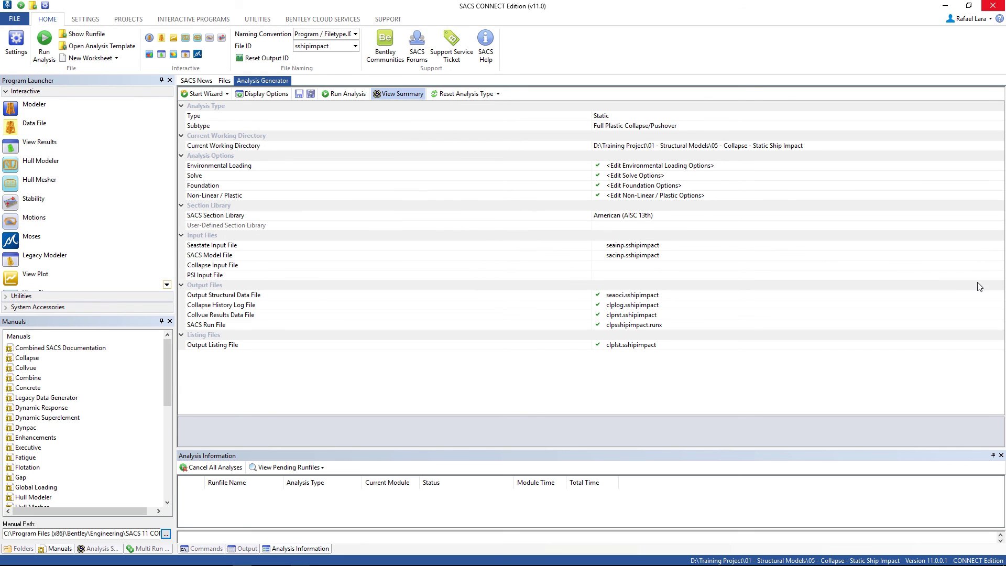
pyautogui.click(998, 266)
pyautogui.click(999, 266)
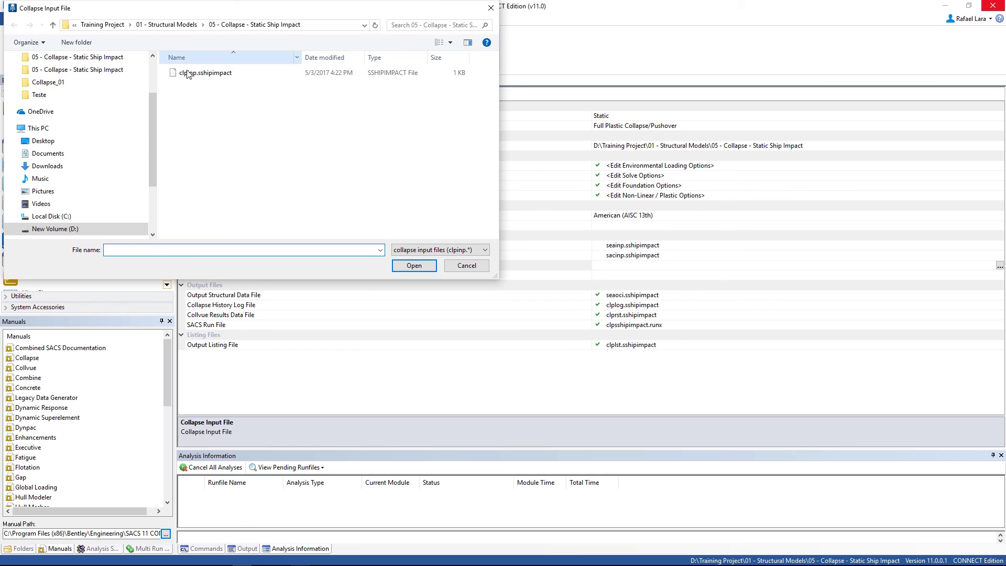
pyautogui.click(205, 73)
pyautogui.click(414, 266)
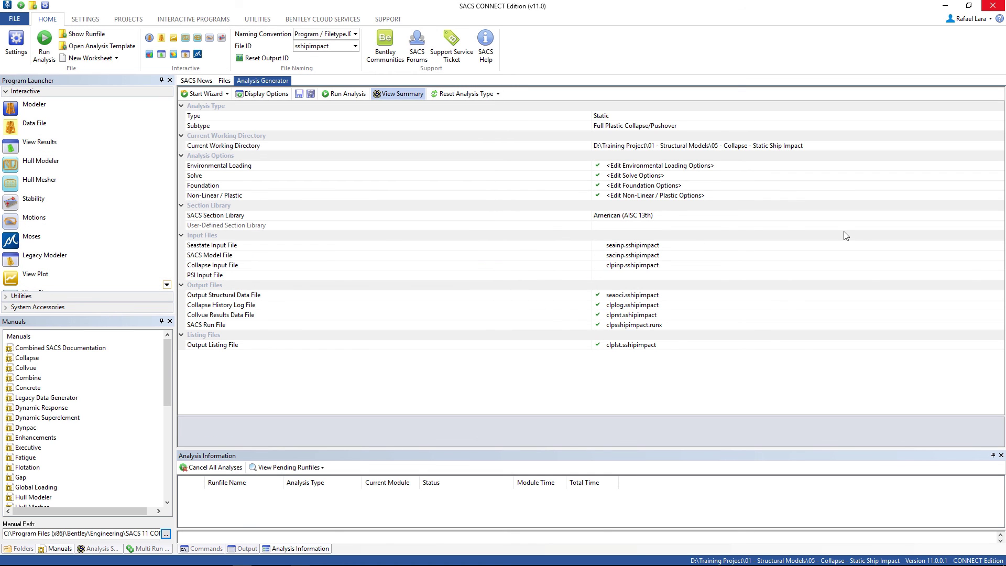
pyautogui.click(998, 275)
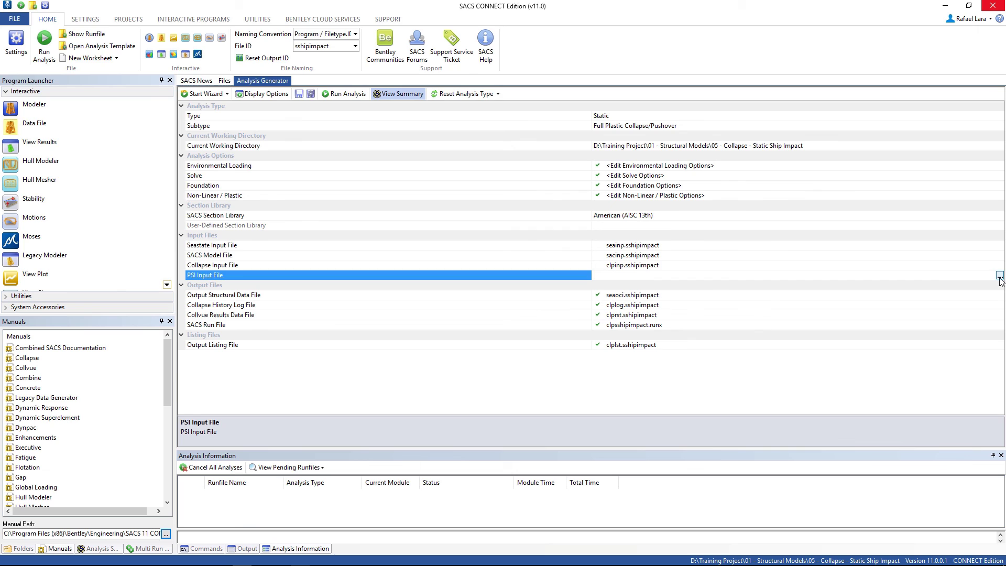
pyautogui.click(1000, 275)
pyautogui.click(192, 73)
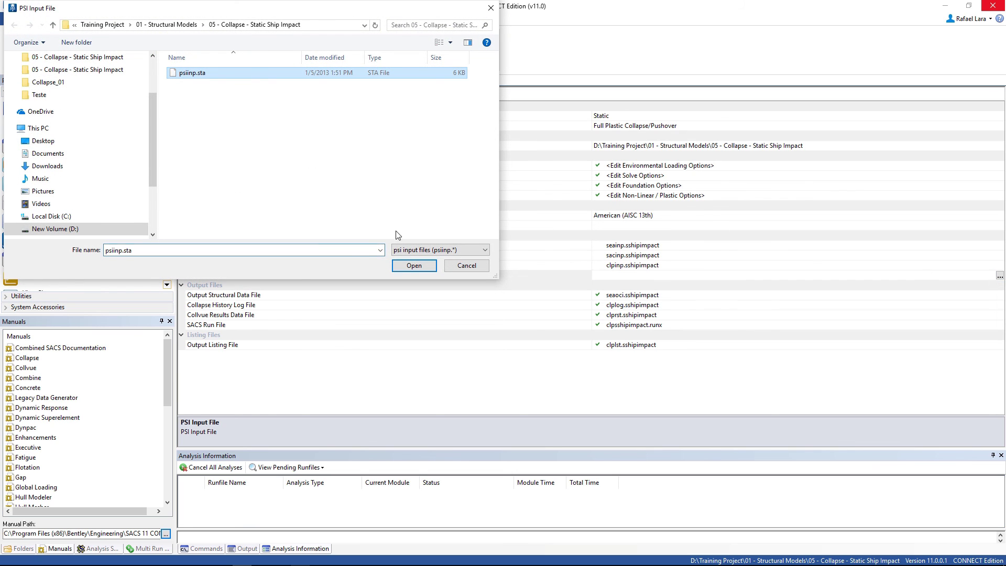
pyautogui.click(412, 264)
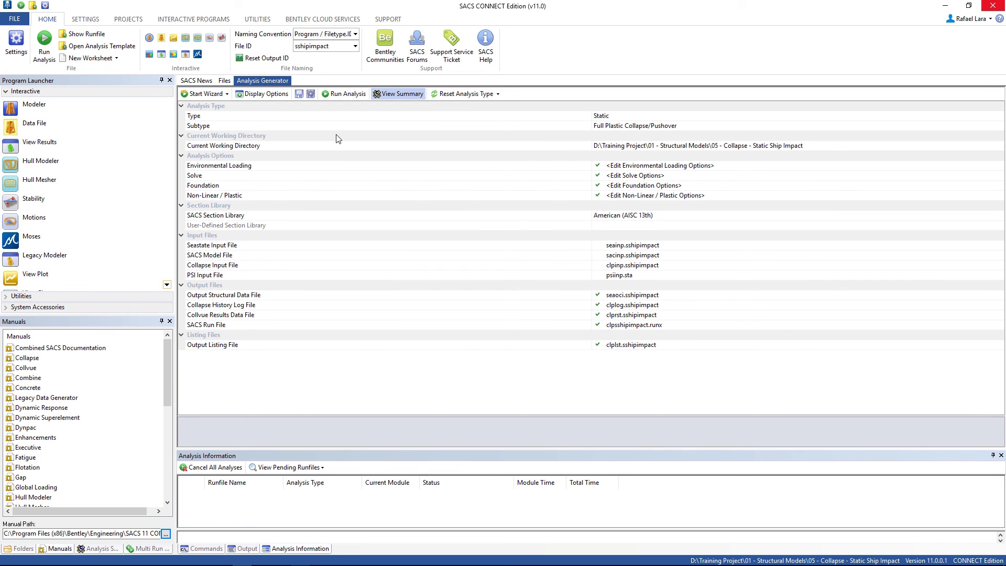
# - Run the collapse analysis and check the error log's impact-energy-absorbed warning at load step 38
pyautogui.click(346, 94)
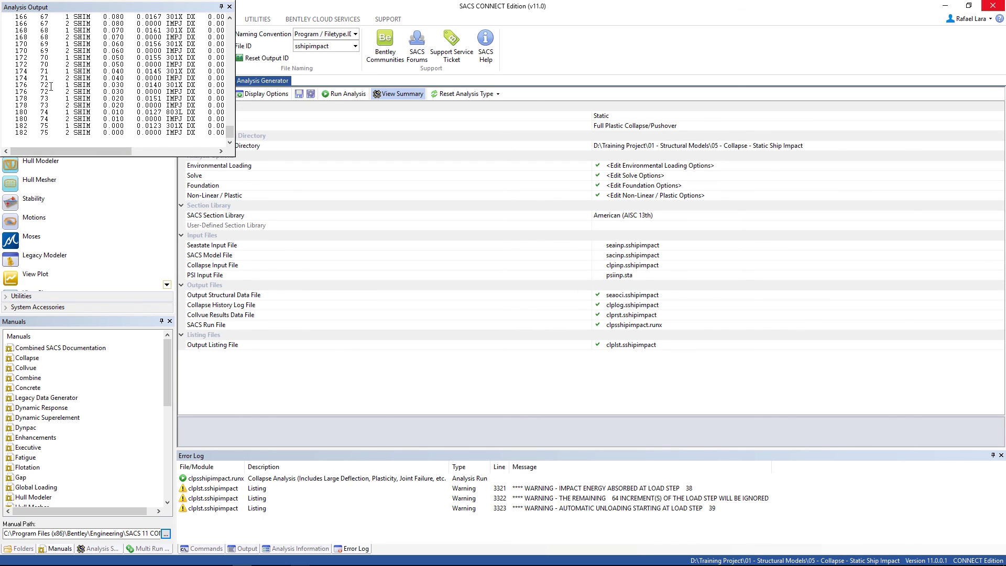
pyautogui.moveTo(230, 130); pyautogui.dragTo(236, 21)
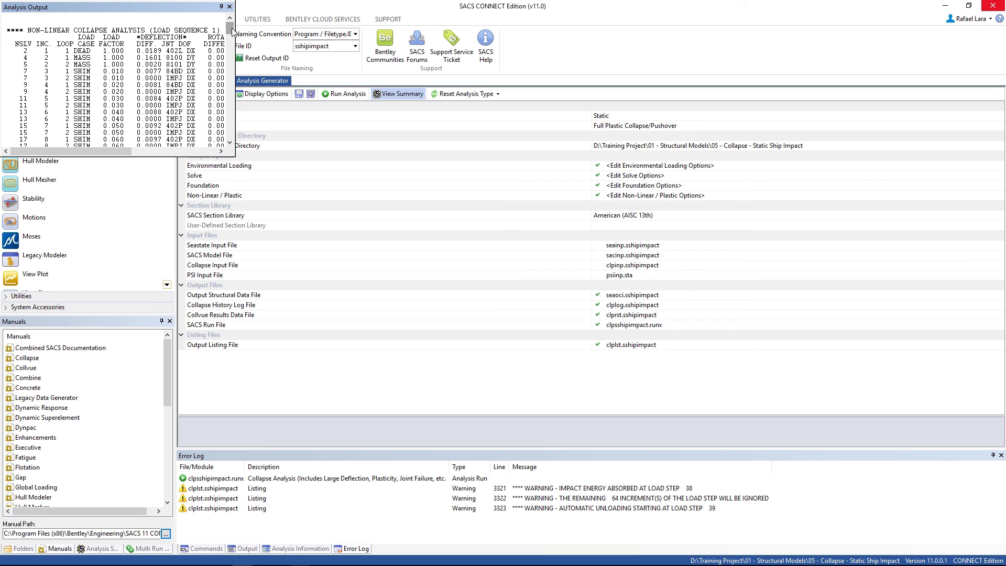
pyautogui.click(549, 490)
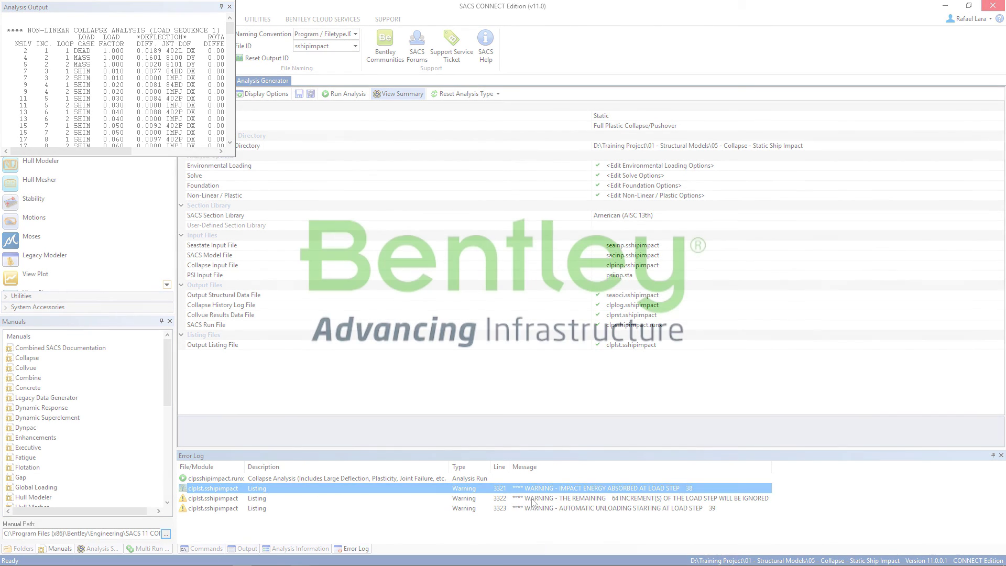